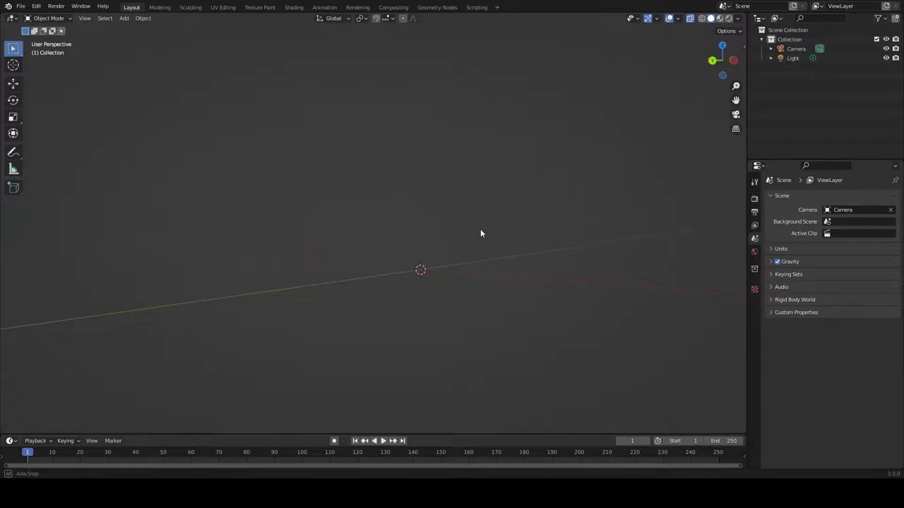
Tilt the view to a higher angle and bring up the Add menu of objects.
middle_click_drag(480, 234, 465, 228)
key("shift+a")
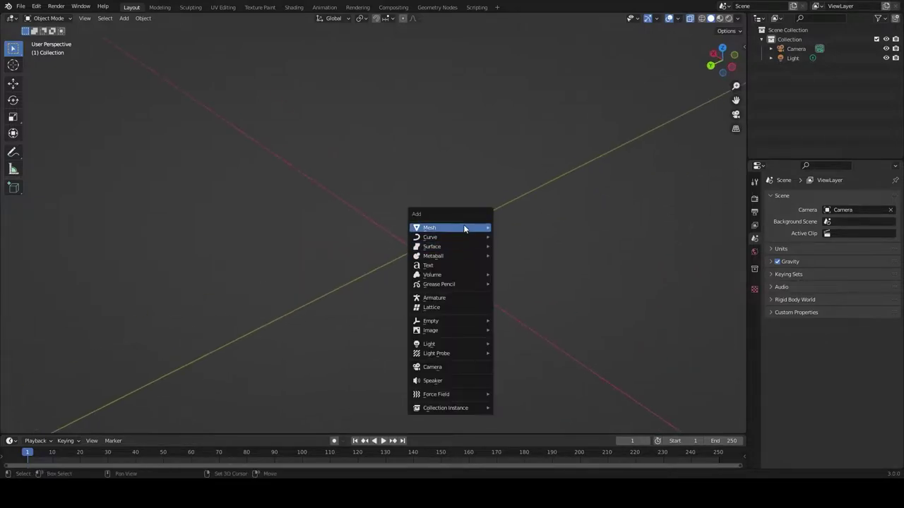
Add a UV sphere with 11 segments and 10 rings.
left_click(518, 246)
key("ctrl+z")
key("shift+a")
left_click(526, 286)
left_click_drag(141, 323, 106, 334)
middle_click_drag(423, 283, 468, 295)
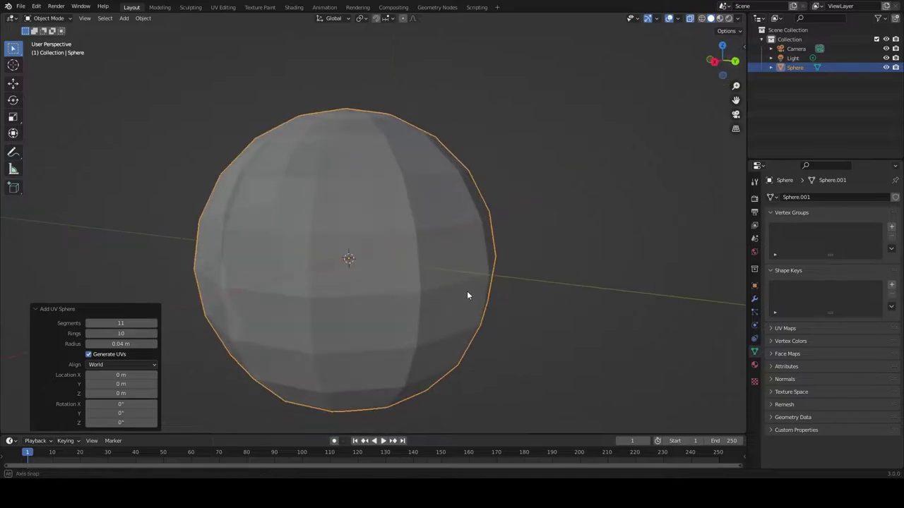
Stretch the sphere along Y to 1.459.
middle_click_drag(170, 346, 218, 353)
key("s")
key("y")
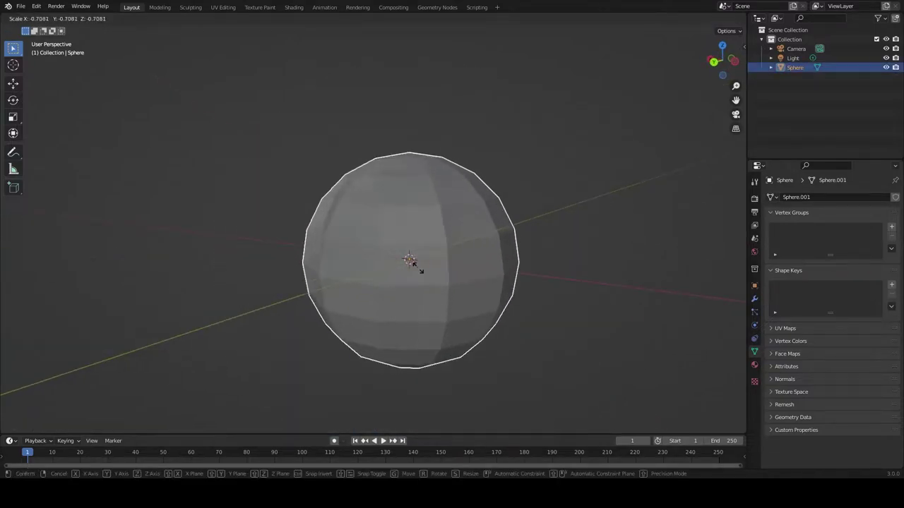
left_click(387, 271)
middle_click_drag(387, 271, 456, 336)
Flatten the sphere along Z to 0.590.
key("s")
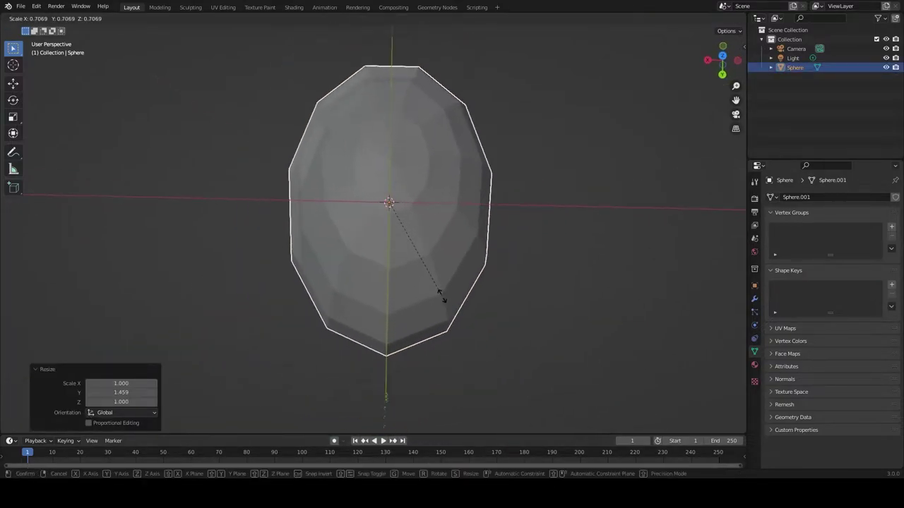
key("y")
key("Escape")
mouse_move(423, 50)
middle_mouse_down()
mouse_move(530, 193)
mouse_move(517, 334)
mouse_move(593, 368)
mouse_move(512, 294)
mouse_move(649, 367)
mouse_move(487, 391)
mouse_move(466, 333)
mouse_move(523, 182)
mouse_move(529, 212)
middle_mouse_up()
key("s")
key("z")
left_click(502, 210)
In Edit Mode, clear the selection and pick an edge on the sphere's left rim.
key("Tab")
key("alt+a")
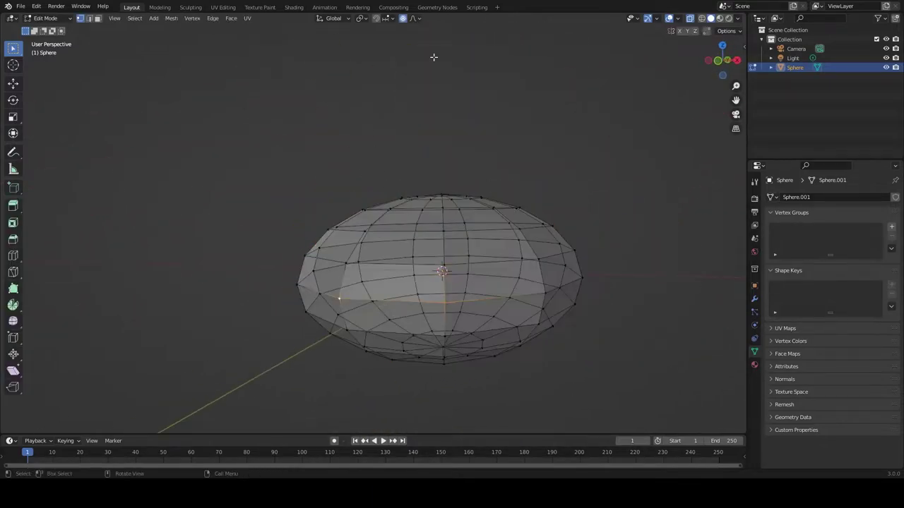
middle_click_drag(499, 238, 291, 316)
scroll(292, 315, "up", 2)
left_click(291, 315)
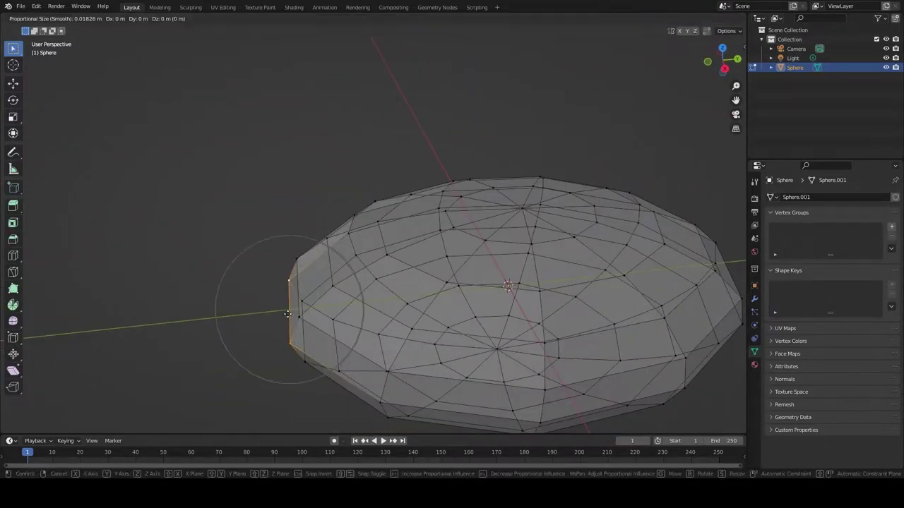
Push rim edges in and out with proportional editing for an irregular lumpy shape.
left_click(282, 310)
mouse_move(282, 311)
middle_mouse_down()
mouse_move(255, 264)
mouse_move(566, 237)
mouse_move(531, 292)
mouse_move(343, 365)
mouse_move(595, 317)
mouse_move(603, 362)
mouse_move(617, 369)
mouse_move(461, 303)
middle_mouse_up()
left_click(277, 260)
left_click(568, 350)
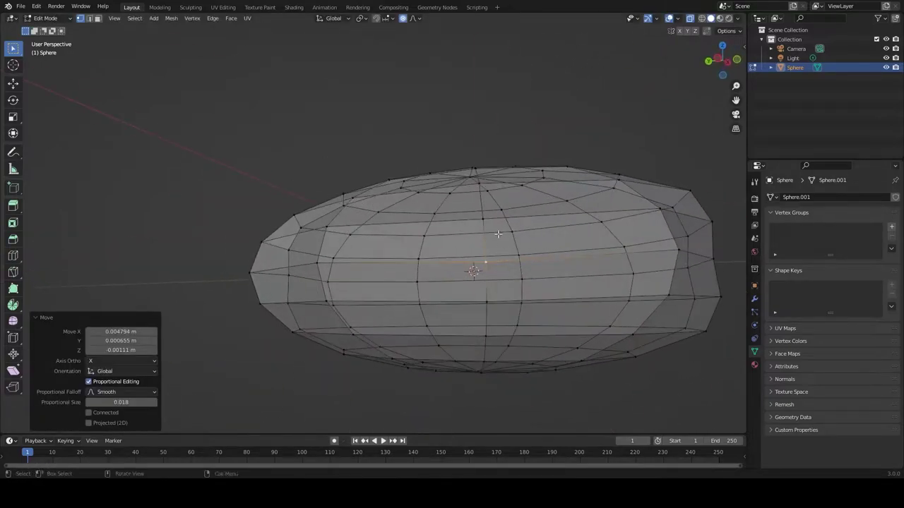
left_click(545, 326)
mouse_move(545, 325)
middle_mouse_down()
mouse_move(276, 310)
mouse_move(275, 350)
mouse_move(396, 309)
mouse_move(448, 188)
mouse_move(335, 252)
middle_mouse_up()
key("g")
left_click(273, 373)
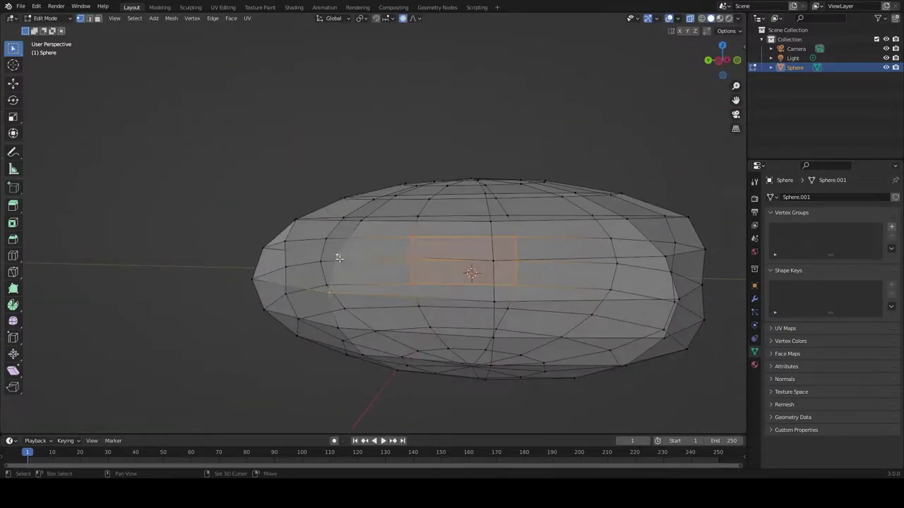
mouse_move(341, 330)
middle_mouse_down()
mouse_move(643, 337)
mouse_move(570, 174)
middle_mouse_up()
key("g")
left_click(638, 365)
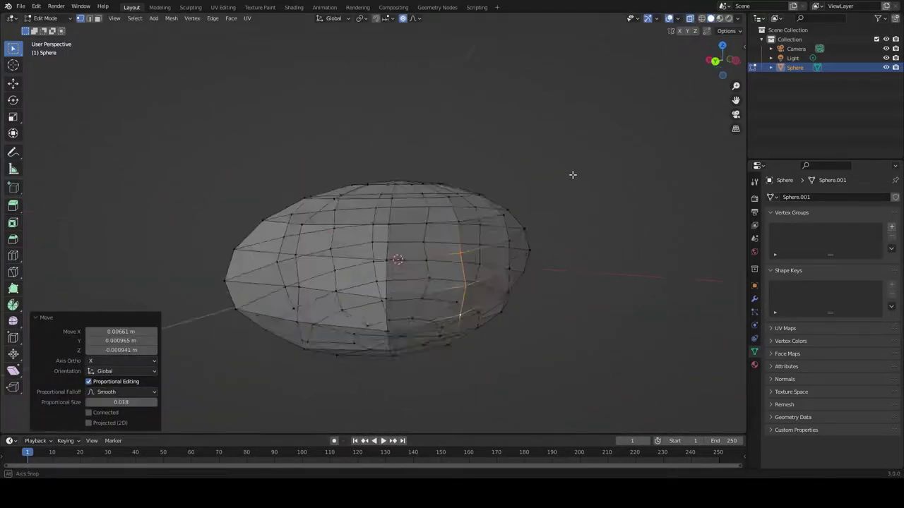
Box-select the top half of the mesh and duplicate it in place.
left_click_drag(236, 141, 337, 186)
mouse_move(337, 186)
middle_mouse_down()
mouse_move(528, 182)
mouse_move(458, 174)
middle_mouse_up()
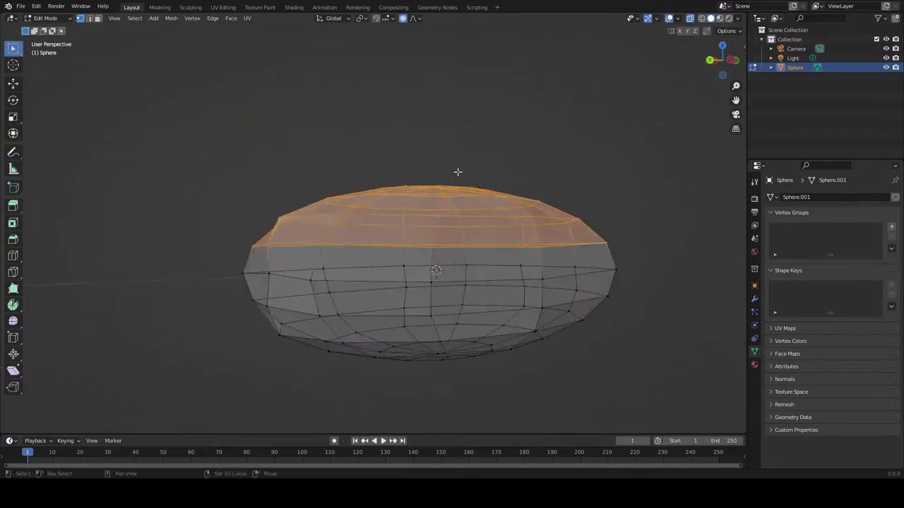
key("shift+d")
key("Escape")
Separate the duplicated top and rename the two pieces Egg and rice.
left_click(457, 131)
middle_click_drag(457, 131, 597, 236)
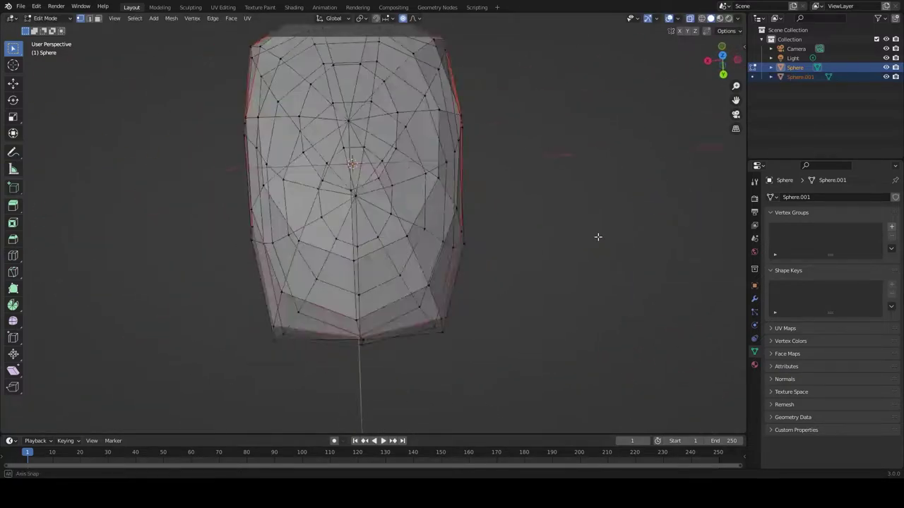
double_click(804, 76)
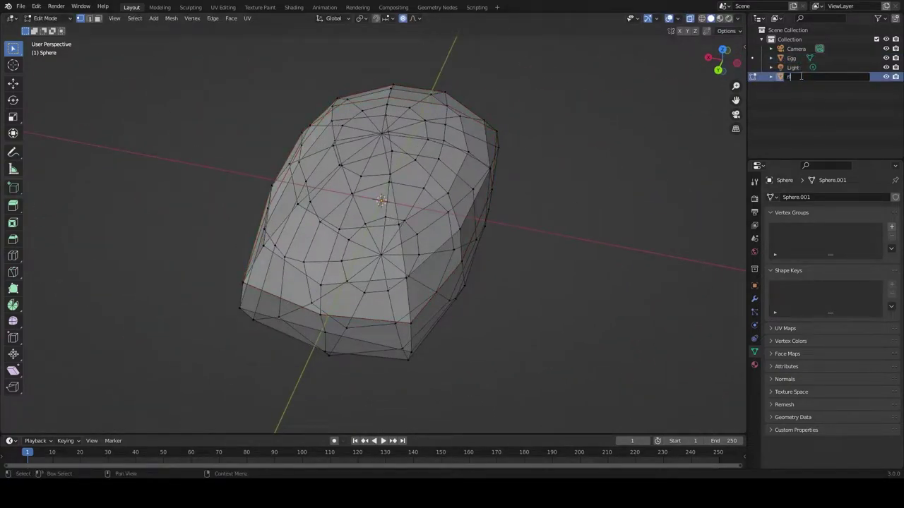
middle_click_drag(654, 148, 706, 283)
Show Egg's modifier list, return to Object Mode, and select the Egg object.
left_click(754, 298)
left_click(782, 197)
key("Tab")
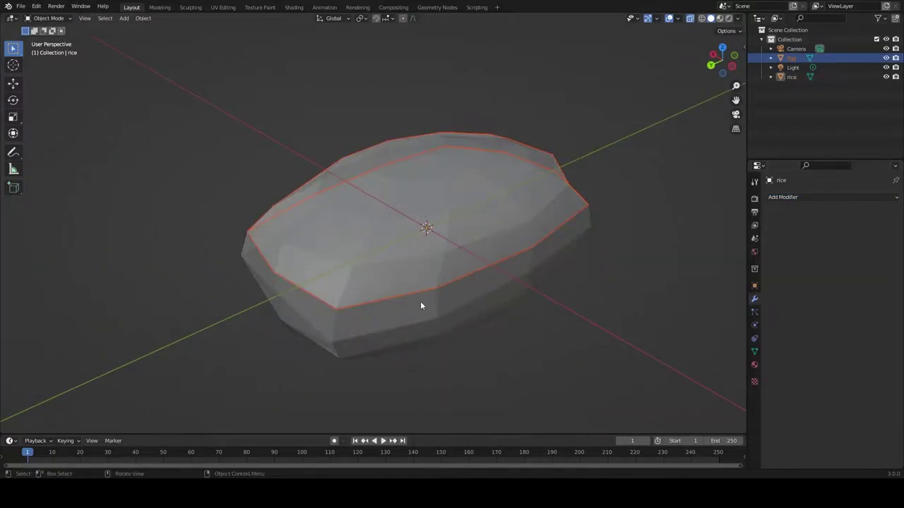
middle_click_drag(537, 309, 604, 305)
left_click(604, 305)
Give Egg Subdivision and Solidify modifiers, Solidify on top, offset 1, thickness 0.0025 m.
left_click(782, 197)
left_click(734, 286)
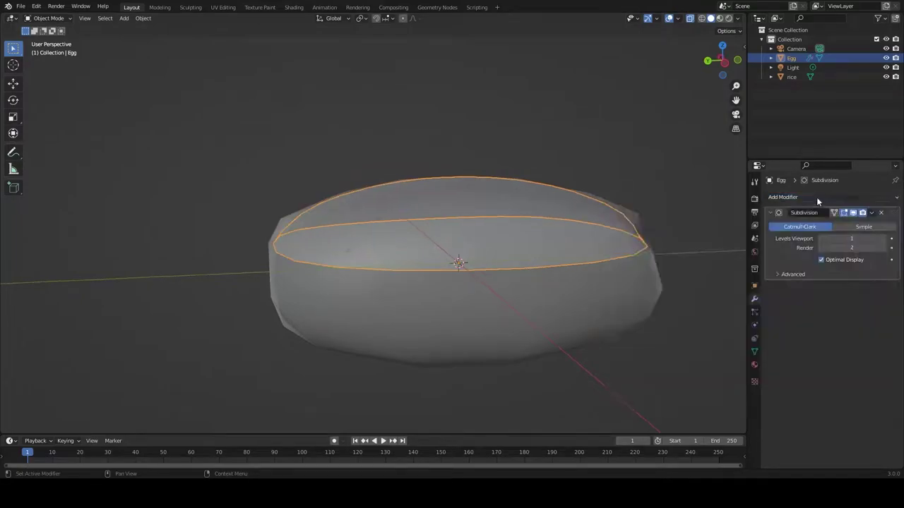
left_click(782, 197)
left_click(727, 273)
left_click_drag(895, 286, 891, 212)
mouse_move(833, 250)
left_mouse_down()
mouse_move(884, 250)
mouse_move(862, 235)
left_mouse_up()
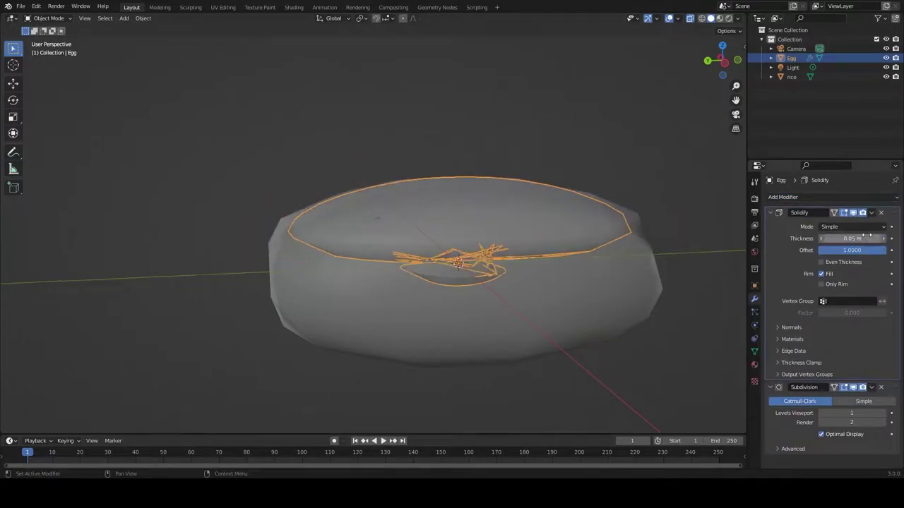
type("025")
key("Return")
In Edit Mode, proportionally move the Egg's rim edge loop.
mouse_move(363, 287)
middle_mouse_down()
mouse_move(568, 292)
mouse_move(487, 271)
mouse_move(406, 294)
mouse_move(326, 275)
mouse_move(544, 297)
mouse_move(485, 338)
mouse_move(324, 348)
middle_mouse_up()
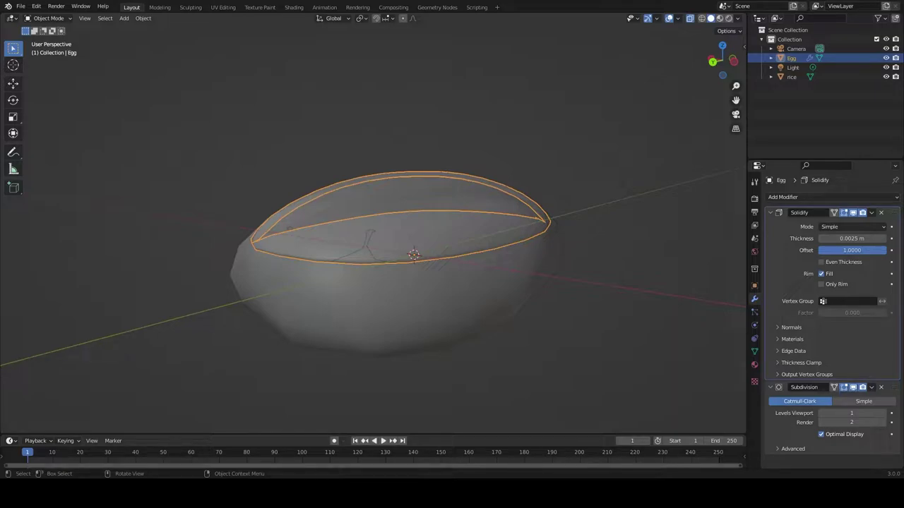
mouse_move(607, 278)
middle_mouse_down()
mouse_move(462, 268)
mouse_move(548, 313)
mouse_move(640, 308)
mouse_move(631, 332)
mouse_move(509, 342)
mouse_move(382, 270)
mouse_move(562, 297)
mouse_move(480, 313)
middle_mouse_up()
key("Tab")
left_click(381, 264, "alt")
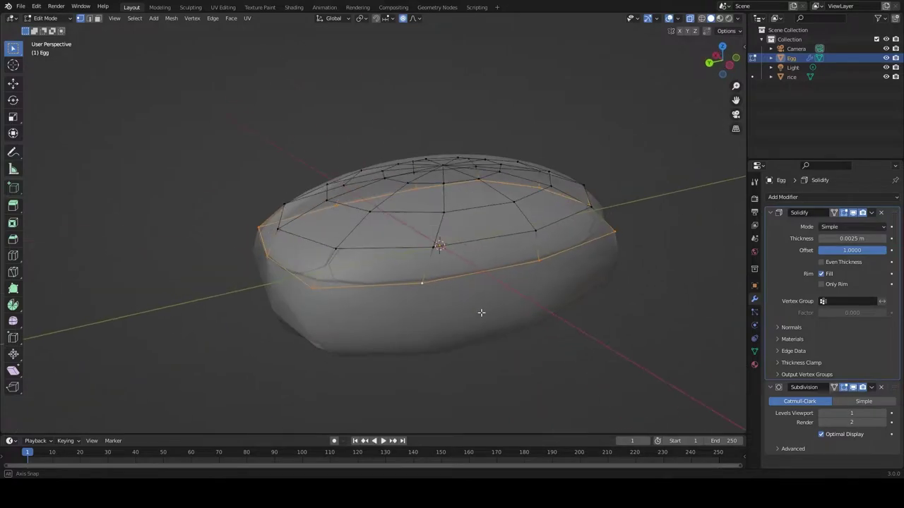
key("g")
left_click(480, 278)
Delete the Egg object and bring up the Add menu.
mouse_move(480, 278)
middle_mouse_down()
mouse_move(598, 231)
mouse_move(371, 289)
mouse_move(651, 303)
mouse_move(626, 243)
mouse_move(585, 262)
middle_mouse_up()
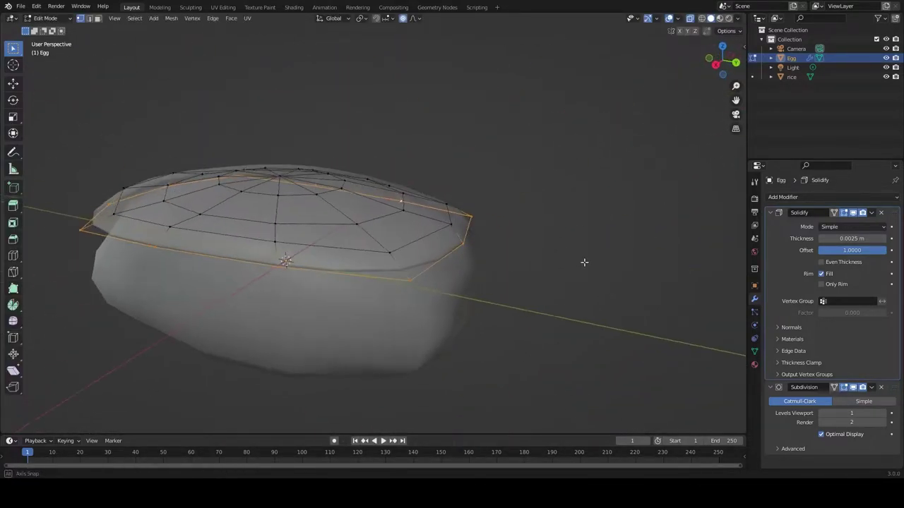
right_click(406, 248)
key("Delete")
key("shift+a")
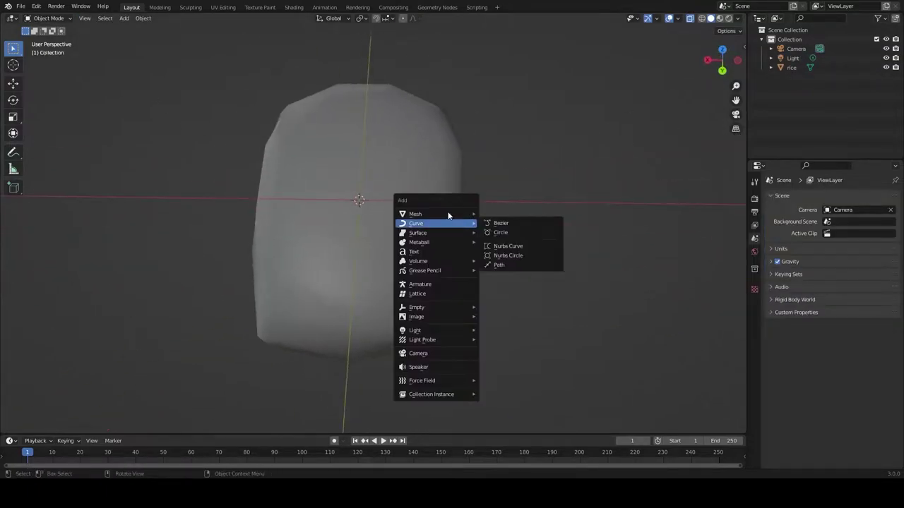
Add a cube and flatten it along Z to 0.130.
left_click(501, 223)
middle_click_drag(410, 236, 457, 277)
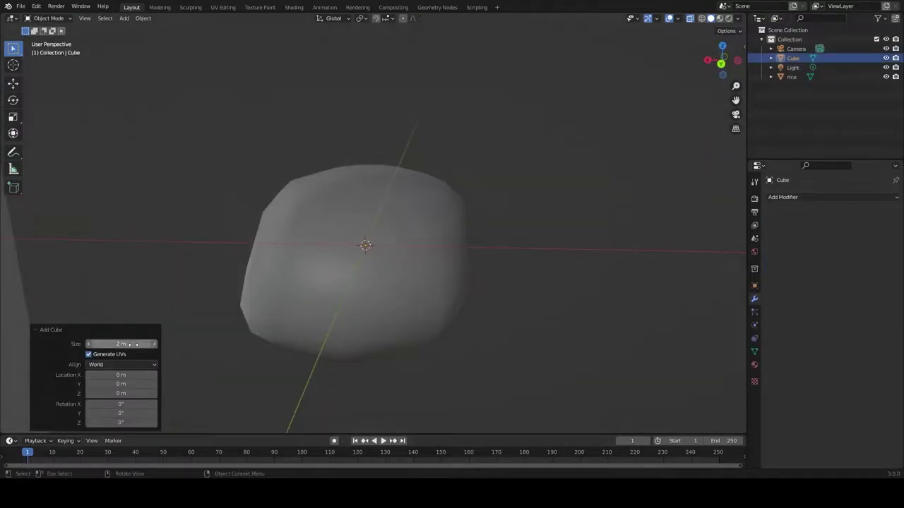
left_click_drag(129, 344, 134, 344)
mouse_move(169, 367)
middle_mouse_down()
mouse_move(223, 390)
mouse_move(330, 412)
middle_mouse_up()
key("s")
key("z")
left_click(268, 284)
Stretch the slab along Y to 1.989.
mouse_move(268, 284)
middle_mouse_down()
mouse_move(369, 359)
mouse_move(343, 304)
middle_mouse_up()
key("s")
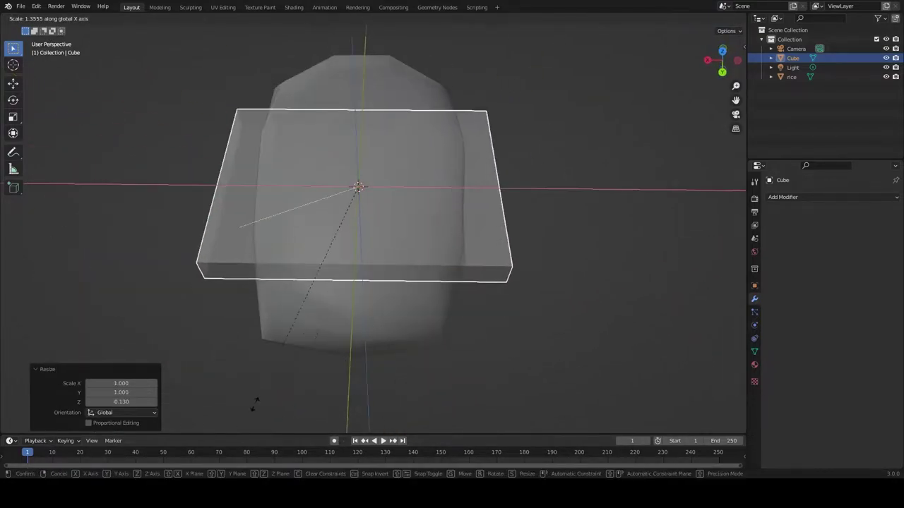
left_click(349, 129)
mouse_move(348, 129)
middle_mouse_down()
mouse_move(415, 85)
mouse_move(493, 92)
mouse_move(602, 175)
mouse_move(601, 196)
mouse_move(447, 137)
middle_mouse_up()
Raise the slab along Z above the rice and narrow it to X 0.762.
key("g")
key("z")
left_click(507, 111)
key("s")
key("y")
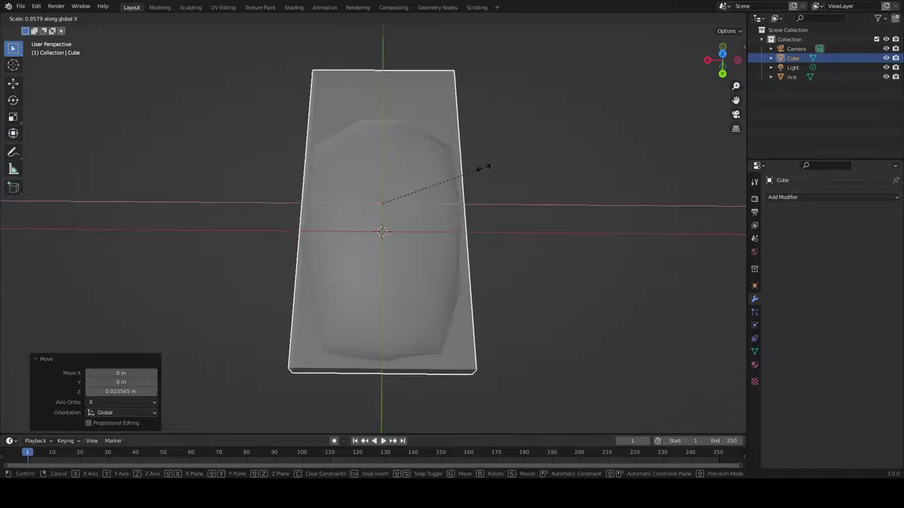
left_click(459, 167)
mouse_move(459, 166)
middle_mouse_down()
mouse_move(516, 119)
mouse_move(339, 131)
mouse_move(460, 266)
middle_mouse_up()
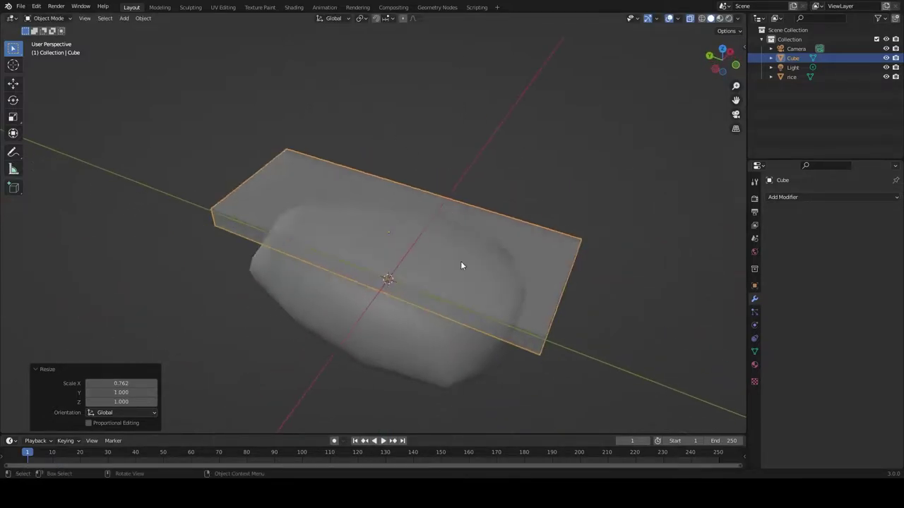
mouse_move(546, 259)
middle_mouse_down()
mouse_move(496, 200)
mouse_move(655, 266)
mouse_move(531, 264)
mouse_move(407, 22)
middle_mouse_up()
Nudge one slab edge with proportional editing, then select the rice object.
key("Tab")
mouse_move(452, 56)
middle_mouse_down()
mouse_move(329, 173)
mouse_move(438, 241)
mouse_move(520, 189)
middle_mouse_up()
left_click(329, 174)
key("g")
left_click(452, 236)
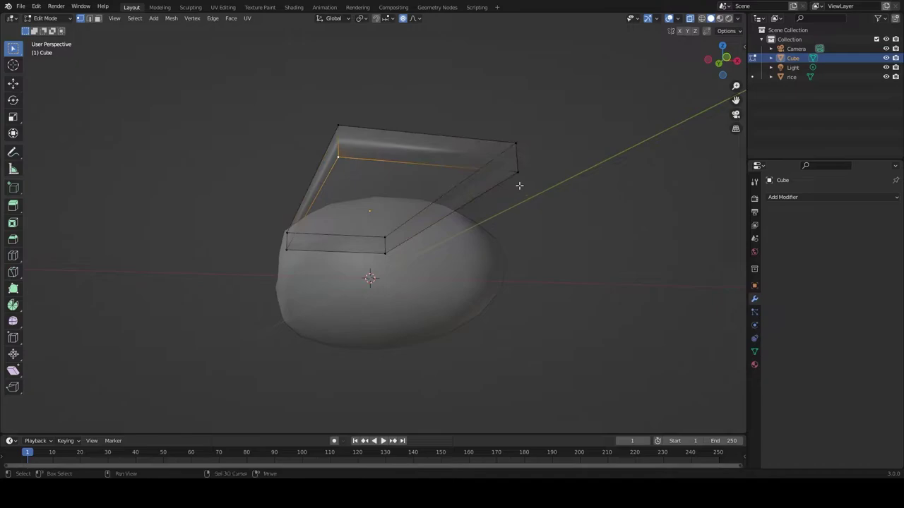
key("g")
key("Escape")
mouse_move(473, 233)
middle_mouse_down()
mouse_move(470, 154)
mouse_move(549, 176)
mouse_move(500, 236)
mouse_move(477, 169)
mouse_move(518, 216)
mouse_move(564, 195)
mouse_move(621, 226)
middle_mouse_up()
key("Tab")
left_click(524, 211)
Add Subdivision modifiers to rice and the slab, renaming the slab egg.
left_click(812, 197)
left_click(836, 199)
left_click(724, 368)
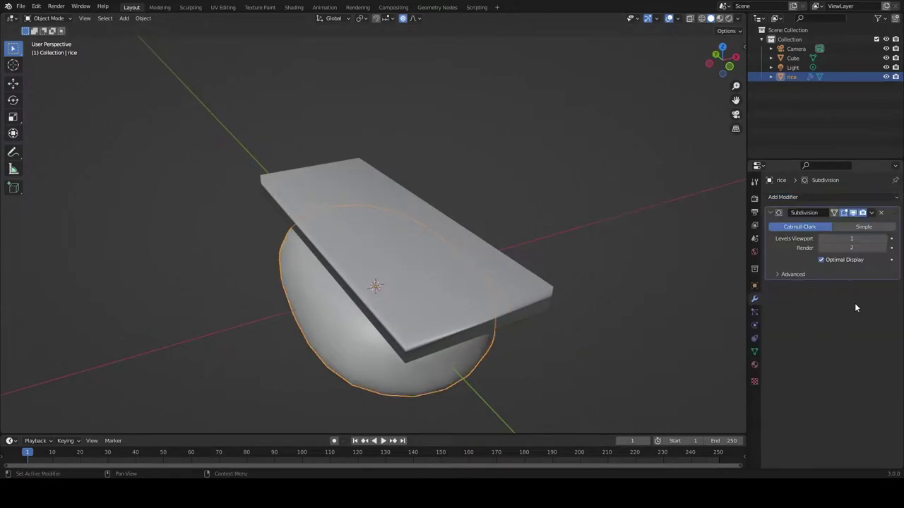
double_click(802, 59)
type("egg")
left_click(802, 197)
left_click(713, 380)
mouse_move(713, 380)
middle_mouse_down()
mouse_move(817, 298)
mouse_move(648, 315)
mouse_move(546, 389)
mouse_move(561, 384)
middle_mouse_up()
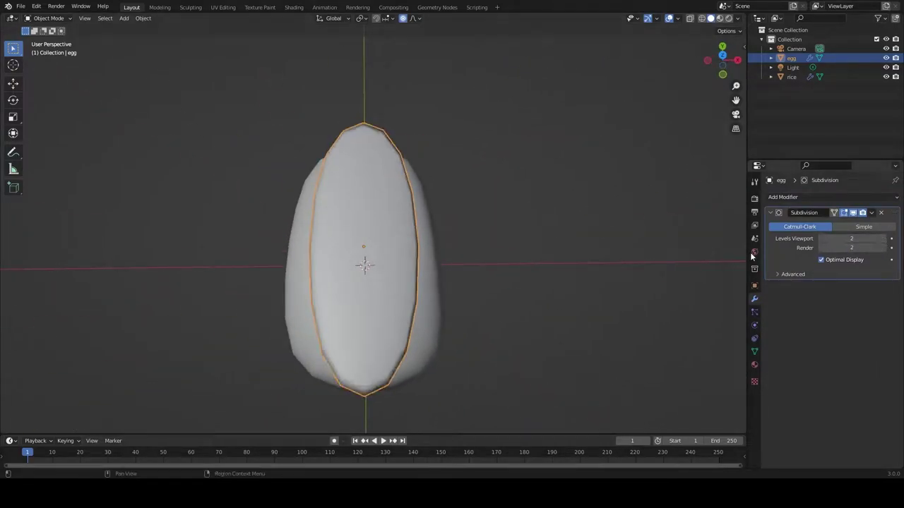
Proportionally resize the egg's vertices in Edit Mode and check the shape.
key("Tab")
mouse_move(504, 323)
middle_mouse_down()
mouse_move(633, 242)
mouse_move(839, 221)
middle_mouse_up()
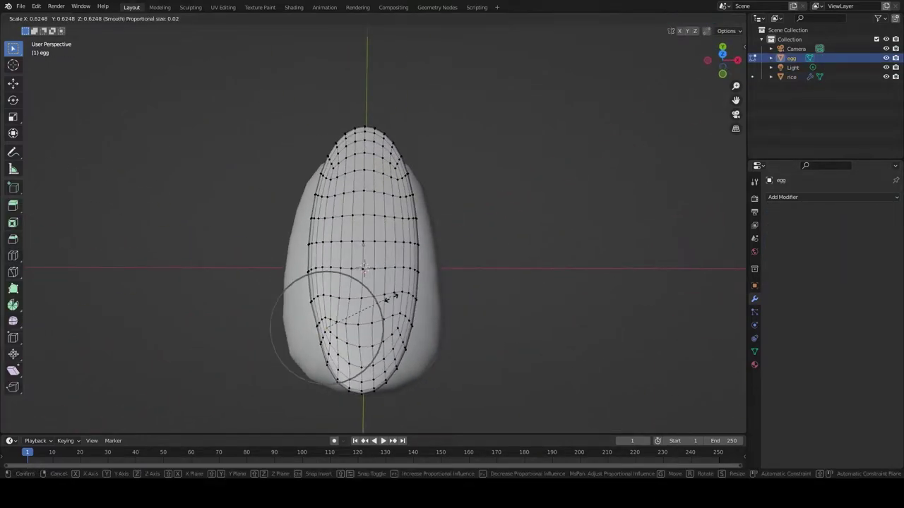
key("s")
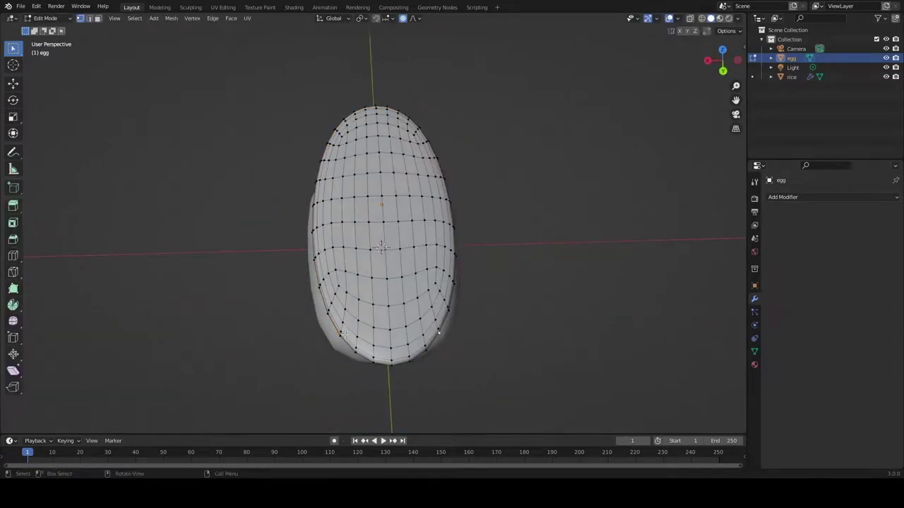
key("Tab")
key("Tab")
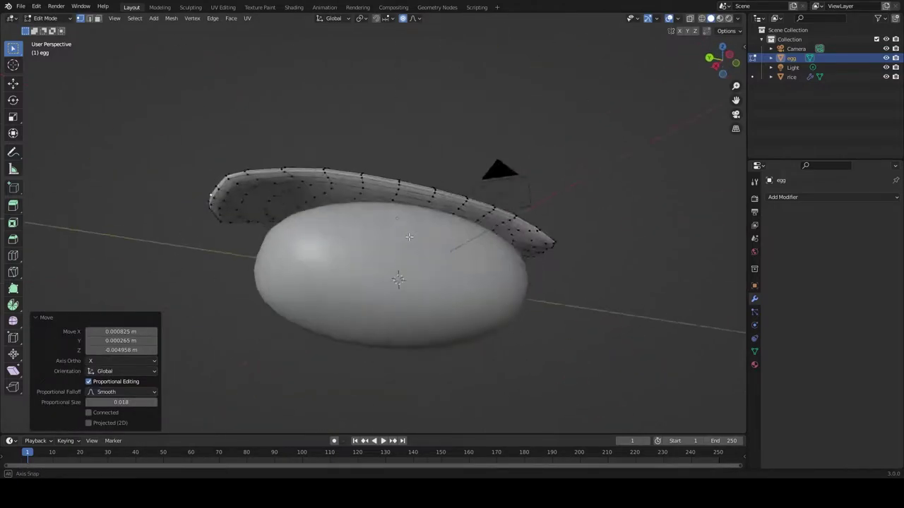
Lower the slab's edge and rim so it drapes over the rice.
mouse_move(223, 197)
middle_mouse_down()
mouse_move(276, 235)
mouse_move(349, 195)
middle_mouse_up()
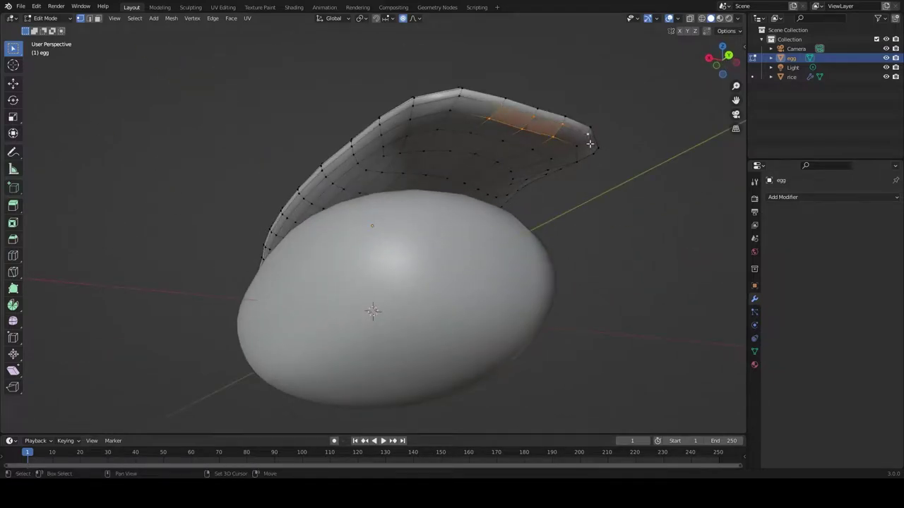
key("g")
left_click(534, 198)
mouse_move(534, 198)
middle_mouse_down()
mouse_move(450, 256)
mouse_move(406, 73)
middle_mouse_up()
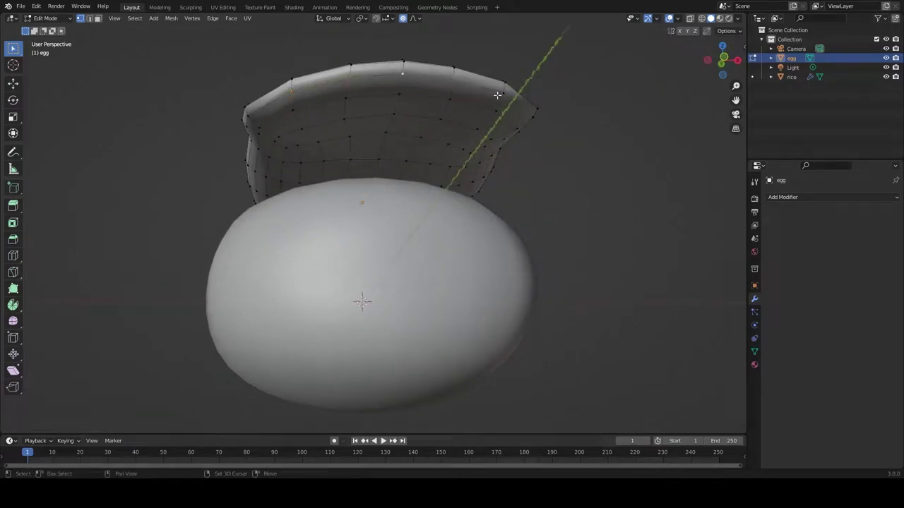
key("g")
left_click(498, 183)
mouse_move(498, 183)
middle_mouse_down()
mouse_move(355, 282)
mouse_move(339, 332)
middle_mouse_up()
Switch to the Sculpting workspace and inspect the egg slab.
left_click(190, 7)
scroll(417, 248, "up", 5)
mouse_move(418, 247)
middle_mouse_down()
mouse_move(332, 113)
mouse_move(674, 168)
middle_mouse_up()
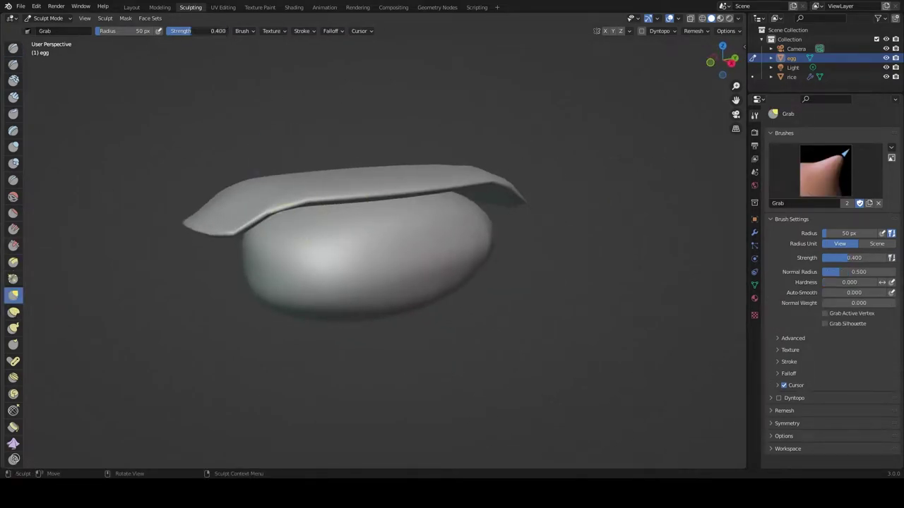
Inspect the egg from several angles and swap the Grab brush for Draw with X.
mouse_move(270, 229)
middle_mouse_down()
mouse_move(418, 236)
mouse_move(477, 217)
middle_mouse_up()
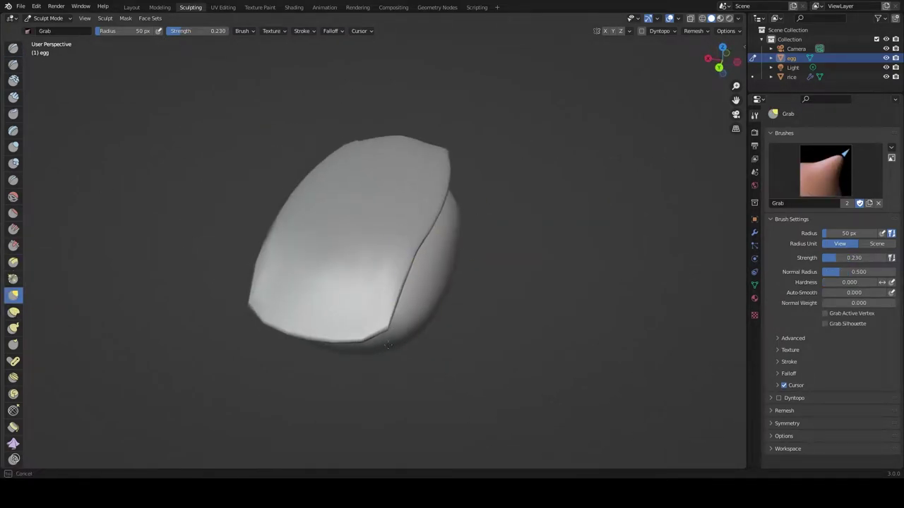
middle_click_drag(388, 340, 482, 264)
mouse_move(459, 223)
middle_mouse_down()
mouse_move(557, 242)
mouse_move(470, 209)
mouse_move(318, 222)
mouse_move(500, 129)
mouse_move(502, 185)
mouse_move(361, 298)
mouse_move(409, 204)
mouse_move(221, 31)
middle_mouse_up()
key("x")
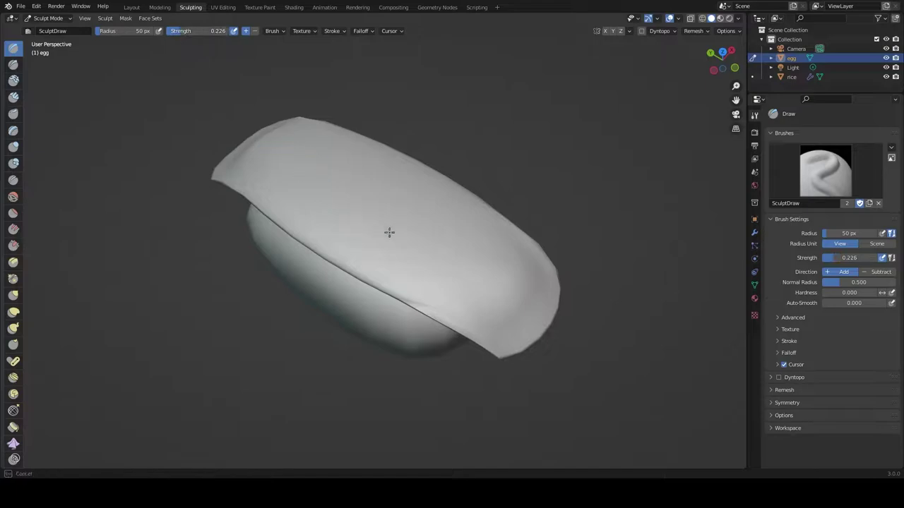
mouse_move(367, 212)
middle_mouse_down()
mouse_move(382, 233)
mouse_move(388, 212)
middle_mouse_up()
Back in Layout, scale the egg slab along Z to flatten it, then thicken it again.
left_click(131, 7)
key("s")
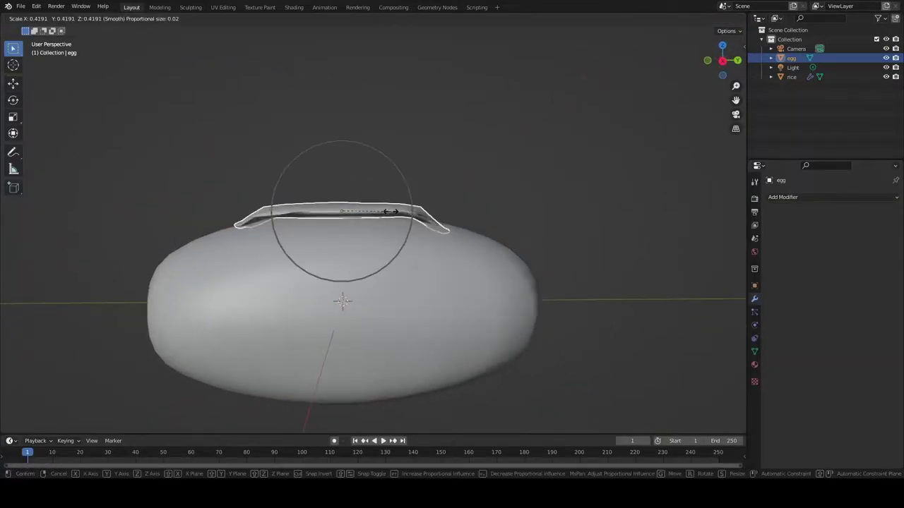
key("z")
left_click(347, 127)
mouse_move(347, 127)
middle_mouse_down()
mouse_move(598, 212)
mouse_move(356, 209)
mouse_move(355, 254)
mouse_move(451, 290)
mouse_move(541, 266)
mouse_move(174, 253)
mouse_move(516, 287)
mouse_move(580, 230)
mouse_move(596, 251)
mouse_move(454, 238)
middle_mouse_up()
key("s")
key("z")
left_click(344, 261)
In Edit Mode, raise the slab's selected vertices and move its faces to reshape it.
key("Tab")
key("g")
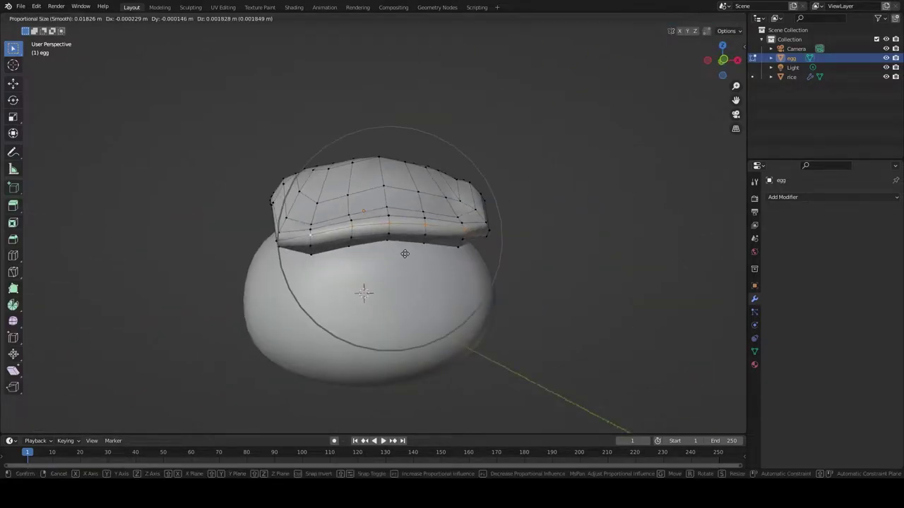
left_click(302, 235)
mouse_move(302, 234)
middle_mouse_down()
mouse_move(523, 271)
mouse_move(451, 313)
middle_mouse_up()
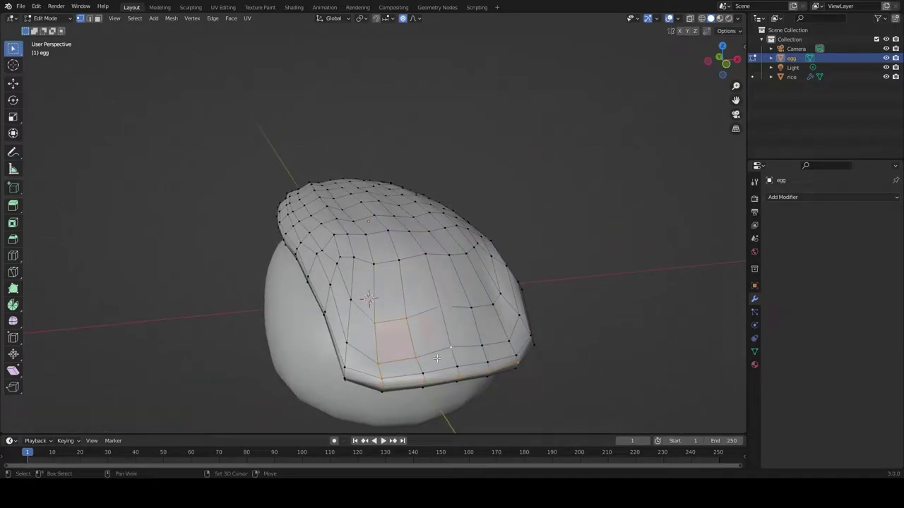
key("g")
left_click(474, 317)
middle_click_drag(474, 317, 516, 262)
Leave Edit Mode, delete the egg slab and bring up the Add menu.
key("Tab")
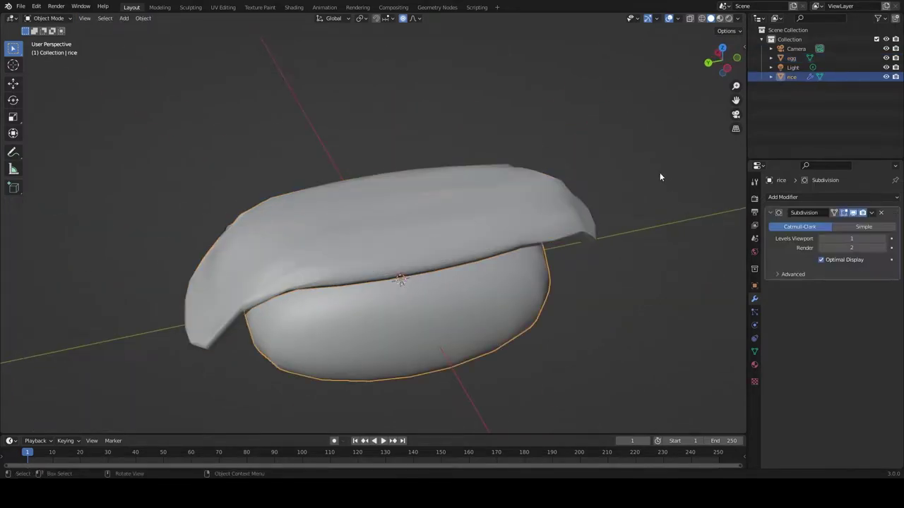
key("Delete")
mouse_move(560, 190)
middle_mouse_down()
mouse_move(463, 214)
mouse_move(371, 252)
middle_mouse_up()
key("shift+a")
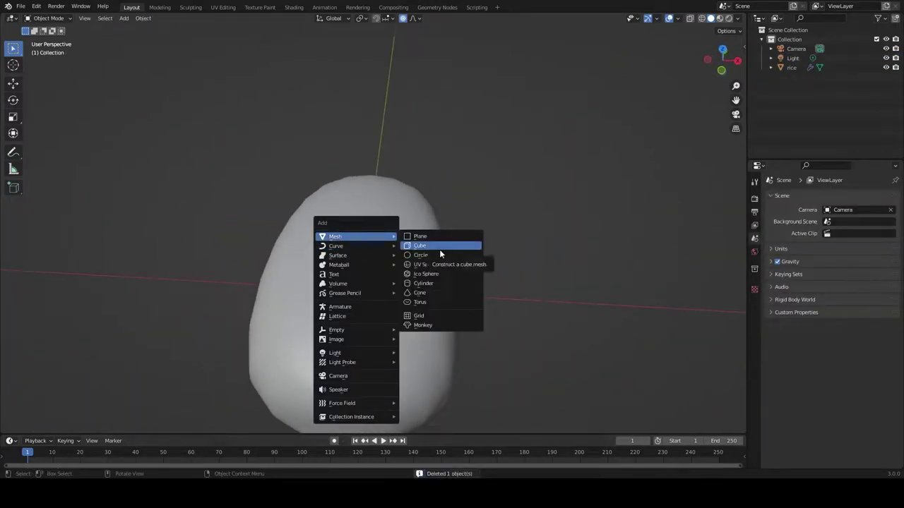
Add a cube mesh and scale it flatter after a few cancelled attempts.
mouse_move(353, 236)
left_click(439, 249)
key("s")
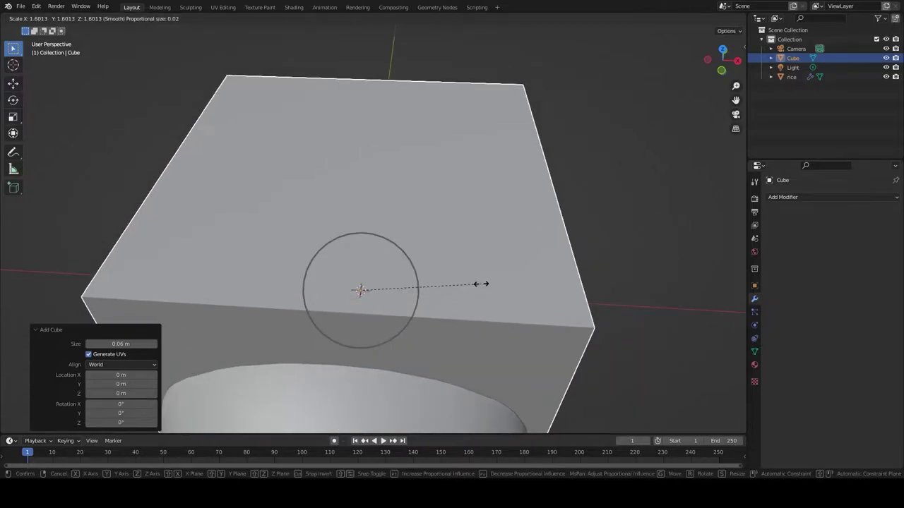
key("Escape")
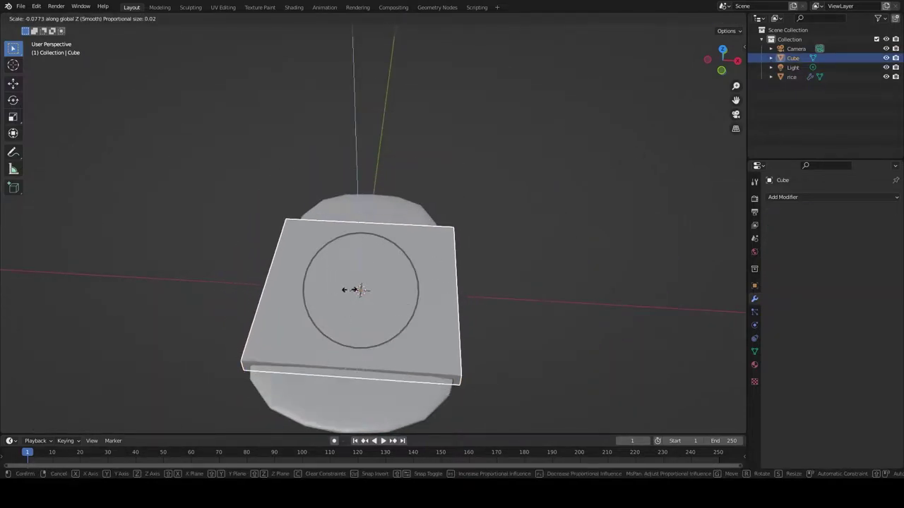
key("Escape")
key("s")
key("Escape")
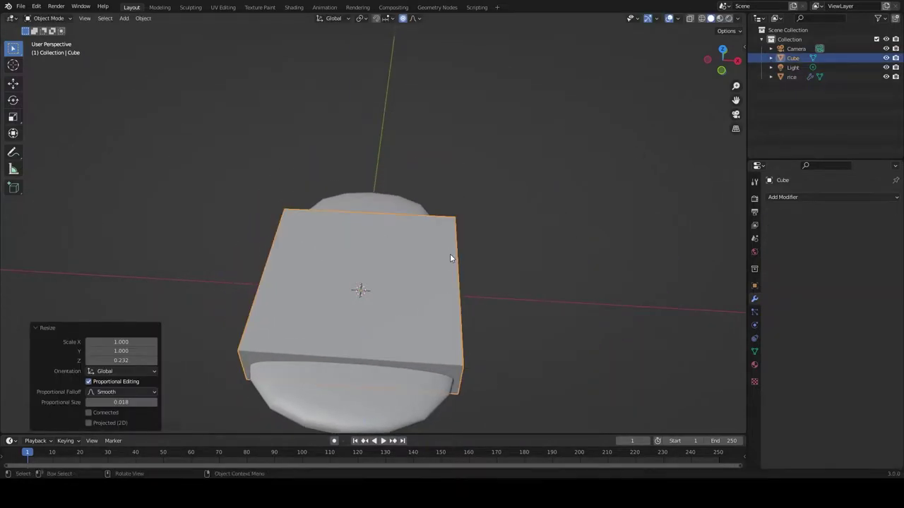
left_click(450, 252)
key("s")
key("Return")
Try lifting the cube with the Move tool, then undo the move.
mouse_move(581, 210)
middle_mouse_down()
mouse_move(443, 321)
mouse_move(459, 301)
middle_mouse_up()
left_click(458, 301)
left_click(452, 317)
key("shift+space")
key("g")
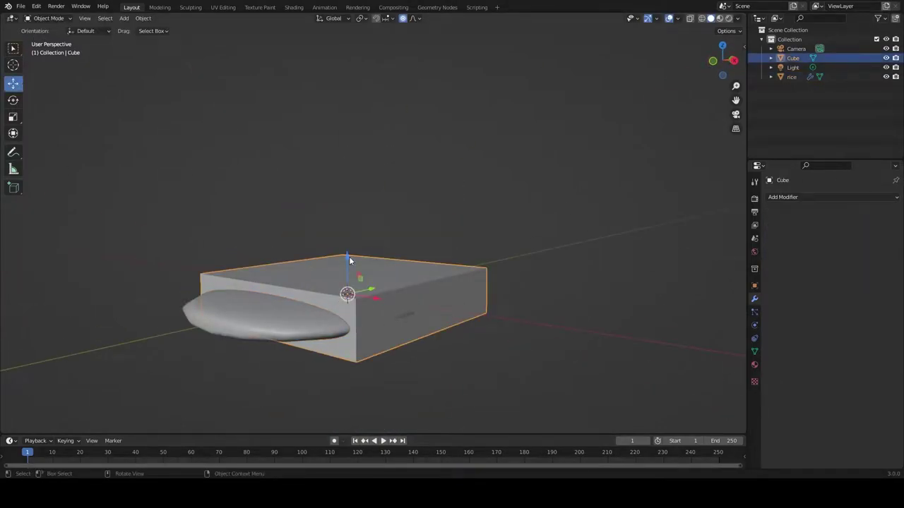
left_click_drag(348, 256, 282, 352)
key("ctrl+z")
key("ctrl+z")
key("ctrl+shift+z")
Inspect the rice ball's mesh in X-ray view, then delete the cube.
mouse_move(431, 286)
middle_mouse_down()
mouse_move(499, 296)
mouse_move(588, 349)
mouse_move(563, 345)
middle_mouse_up()
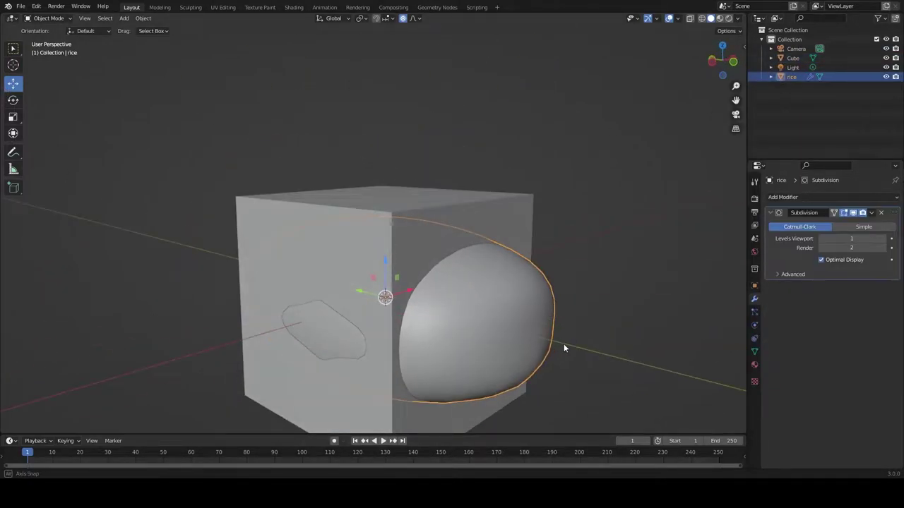
key("Tab")
key("Tab")
left_click(690, 18)
left_click(393, 224)
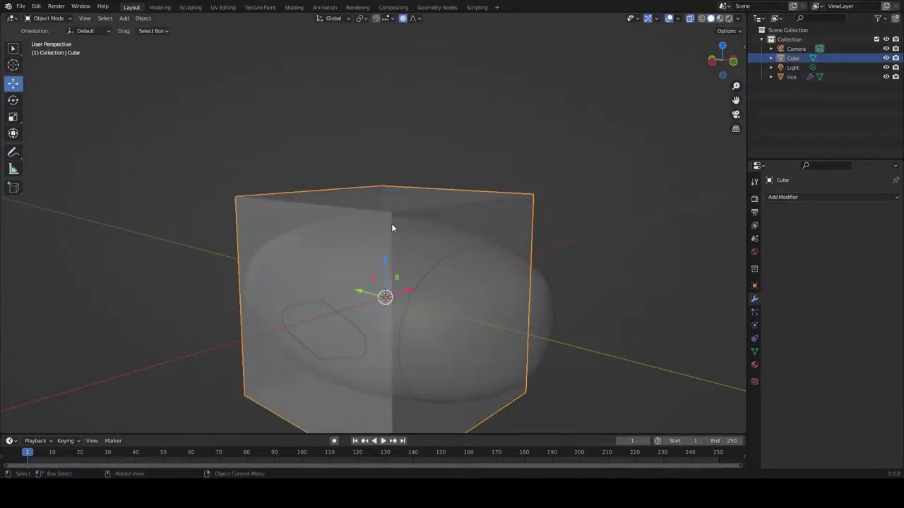
key("Delete")
mouse_move(444, 230)
middle_mouse_down()
mouse_move(455, 256)
mouse_move(356, 230)
mouse_move(458, 235)
mouse_move(399, 282)
mouse_move(429, 373)
mouse_move(595, 212)
mouse_move(1, 36)
middle_mouse_up()
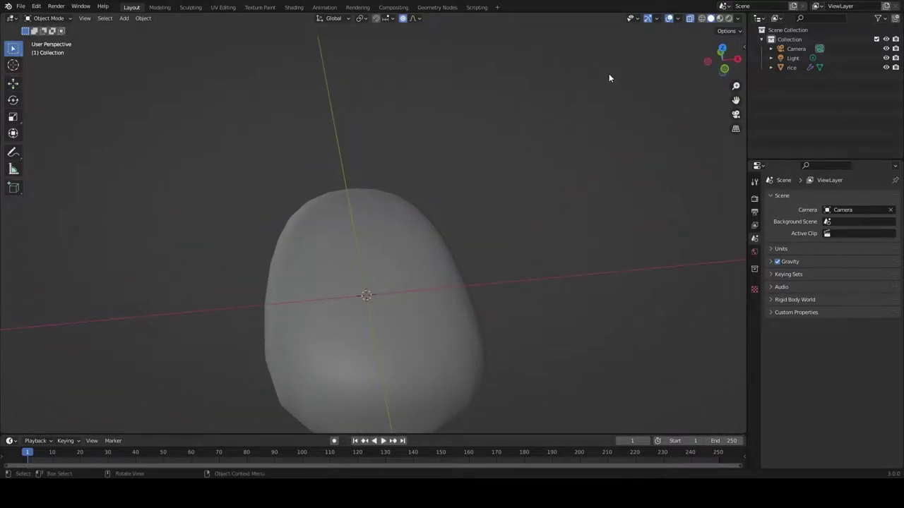
Add a new cube at the origin, then delete it from the Outliner.
key("shift+a")
left_click(632, 166)
mouse_move(373, 277)
middle_mouse_down()
mouse_move(567, 198)
mouse_move(447, 154)
middle_mouse_up()
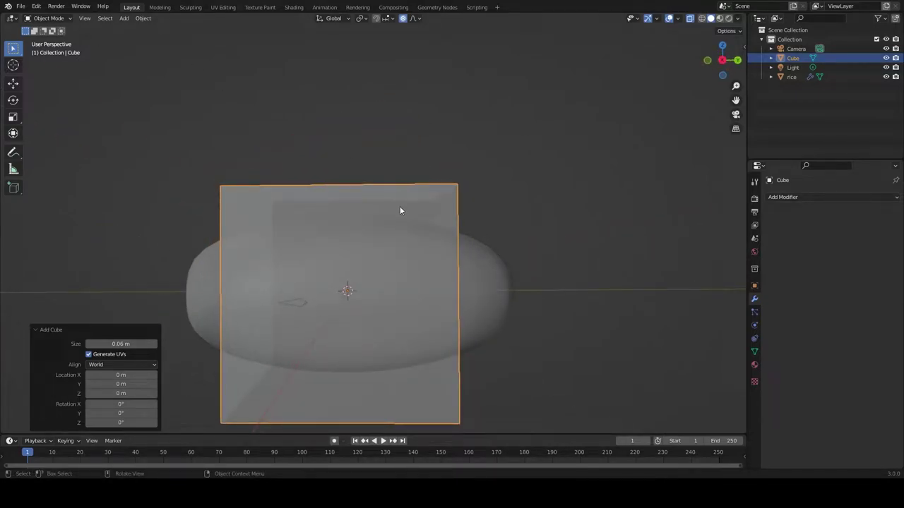
right_click(794, 59)
left_click(773, 83)
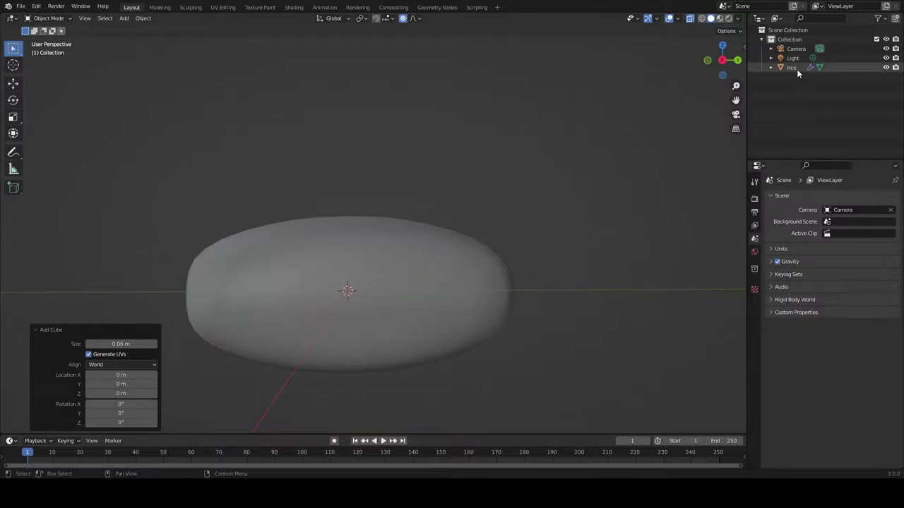
Select the rice, show its modifiers and expand the Camera and Light entries.
left_click(796, 70)
left_click(799, 86)
left_click(667, 110)
key("shift+a")
mouse_move(520, 205)
middle_mouse_down()
mouse_move(517, 239)
mouse_move(2, 74)
mouse_move(523, 175)
mouse_move(335, 242)
middle_mouse_up()
Place the 3D cursor on top of the rice and add a cube there.
left_click(12, 65)
left_click_drag(334, 241, 369, 164)
middle_click_drag(369, 165, 494, 228)
key("shift+a")
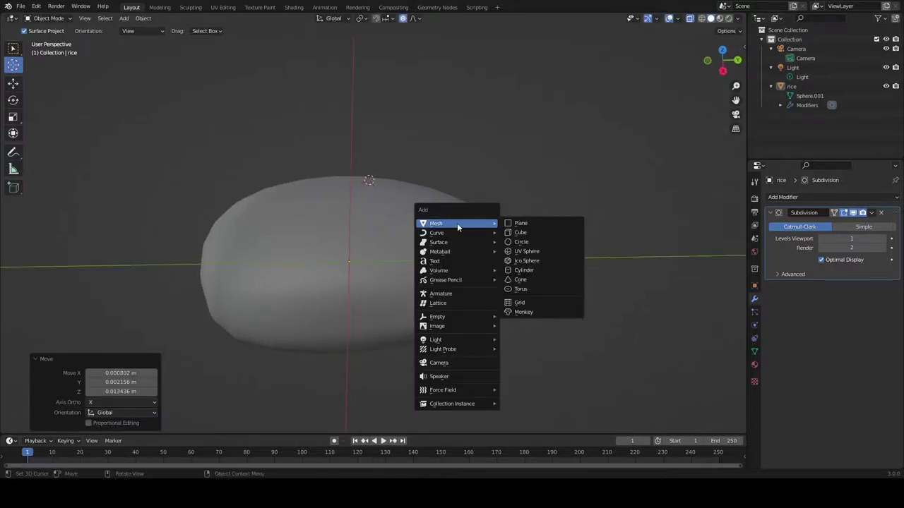
left_click(520, 233)
mouse_move(435, 224)
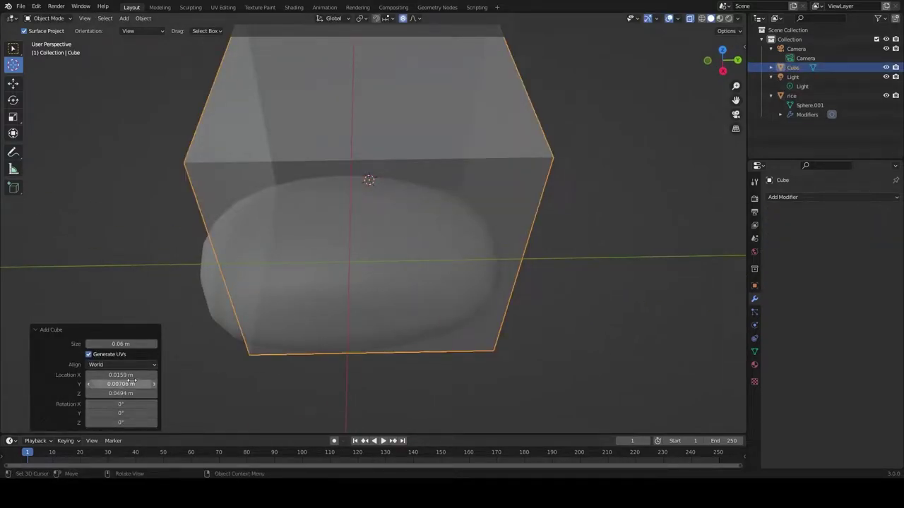
Lift the new cube above the rice and flatten it along Z into a slab.
key("g")
key("Return")
middle_click_drag(101, 351, 517, 190)
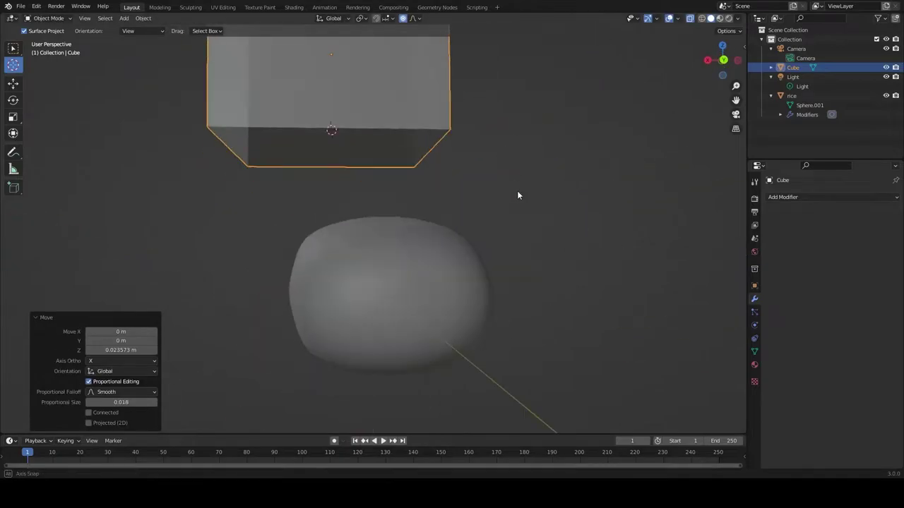
key("s")
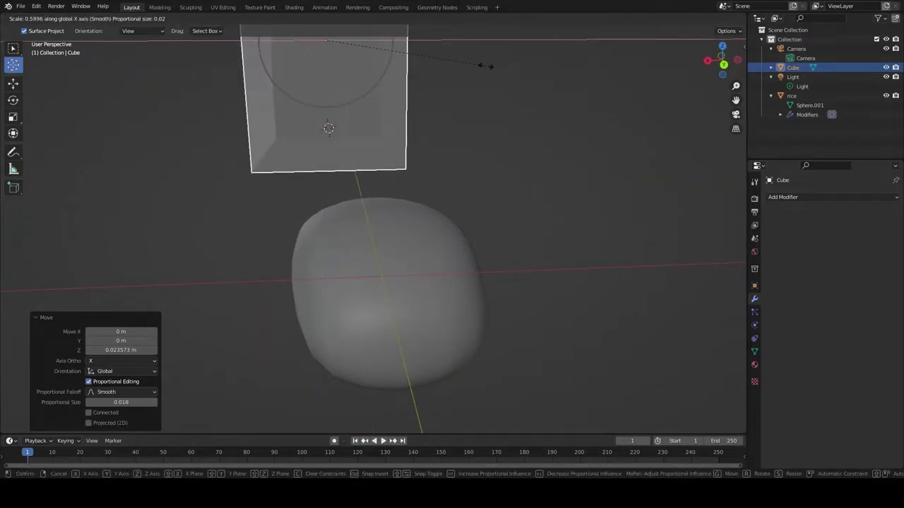
key("z")
left_click(404, 93)
Lower the slab along Z so it rests on the rice.
key("g")
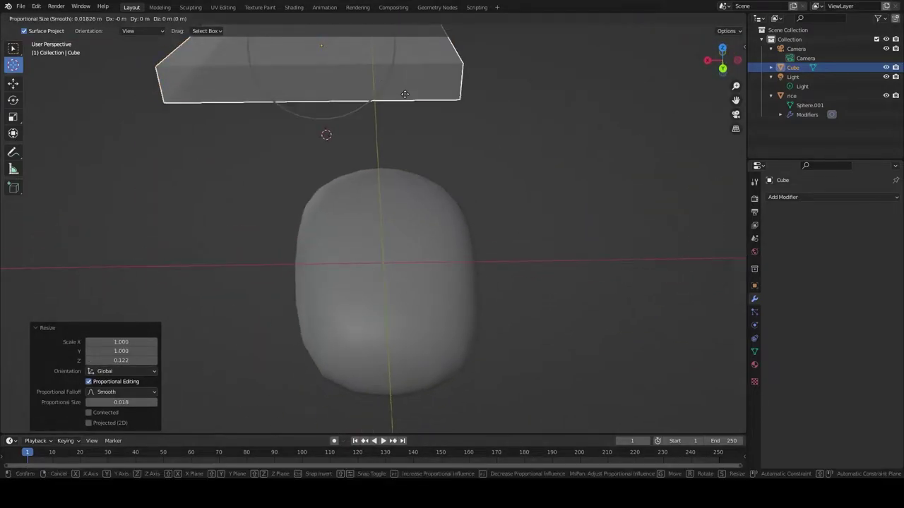
key("Escape")
middle_click_drag(471, 256, 485, 217)
key("g")
key("z")
left_click(486, 265)
mouse_move(486, 265)
middle_mouse_down()
mouse_move(634, 357)
mouse_move(589, 363)
middle_mouse_up()
Shift the slab forward along Y and lengthen it front to back.
key("g")
key("y")
left_click(495, 329)
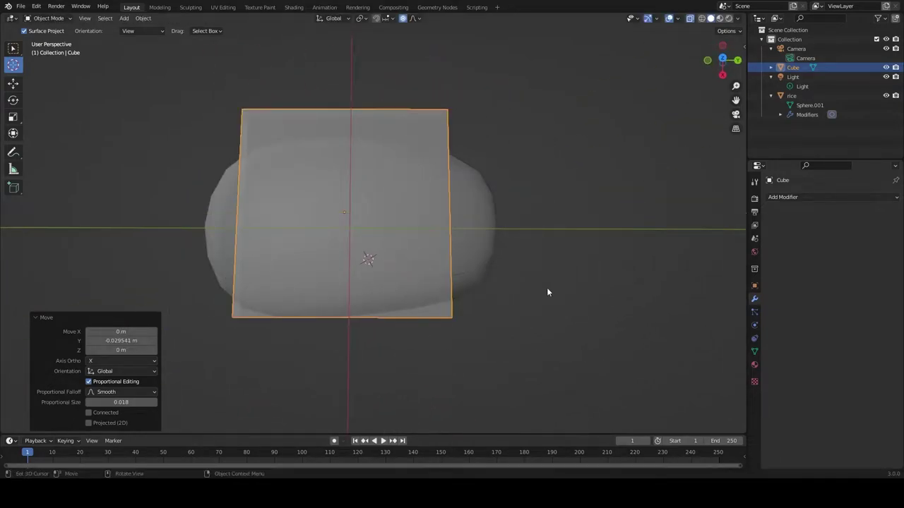
middle_click_drag(494, 328, 521, 302)
key("s")
key("y")
left_click(624, 226)
mouse_move(624, 226)
middle_mouse_down()
mouse_move(534, 209)
mouse_move(560, 210)
mouse_move(513, 325)
middle_mouse_up()
Narrow the slab's width along X and adjust its length along Y.
key("s")
key("Escape")
key("s")
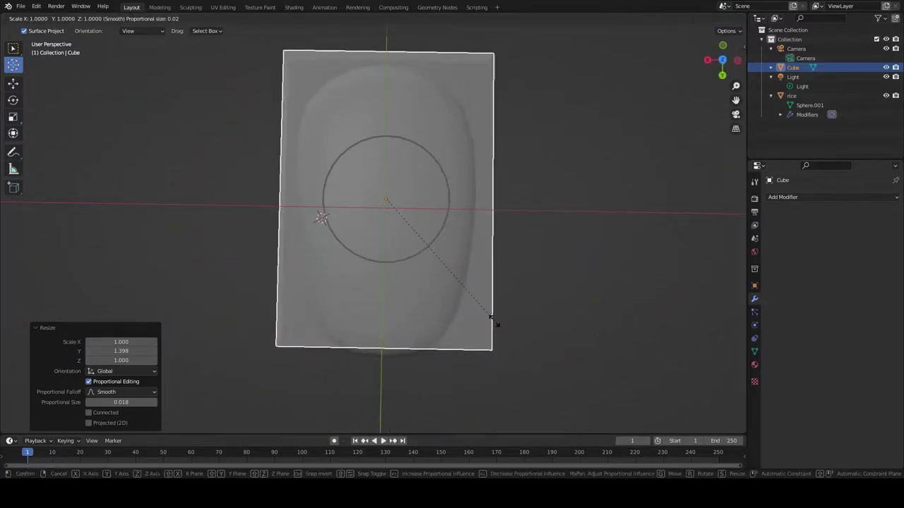
key("x")
left_click(485, 269)
middle_click_drag(484, 268, 619, 237)
key("s")
key("y")
left_click(702, 242)
mouse_move(702, 242)
middle_mouse_down()
mouse_move(414, 276)
mouse_move(532, 276)
middle_mouse_up()
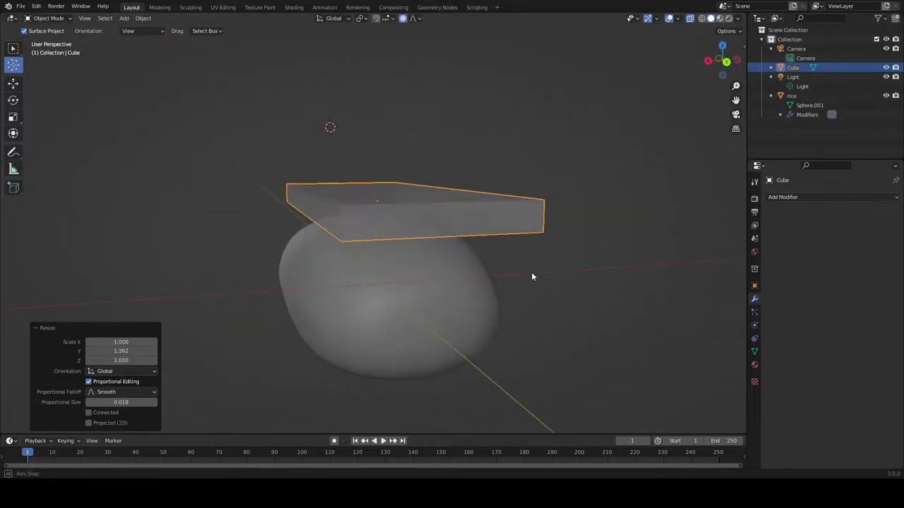
Nudge the slab slightly into place and switch to the Sculpting workspace.
middle_click_drag(445, 351, 552, 263)
key("g")
left_click(592, 301)
left_click(190, 7)
mouse_move(318, 233)
middle_mouse_down()
mouse_move(352, 252)
mouse_move(456, 254)
middle_mouse_up()
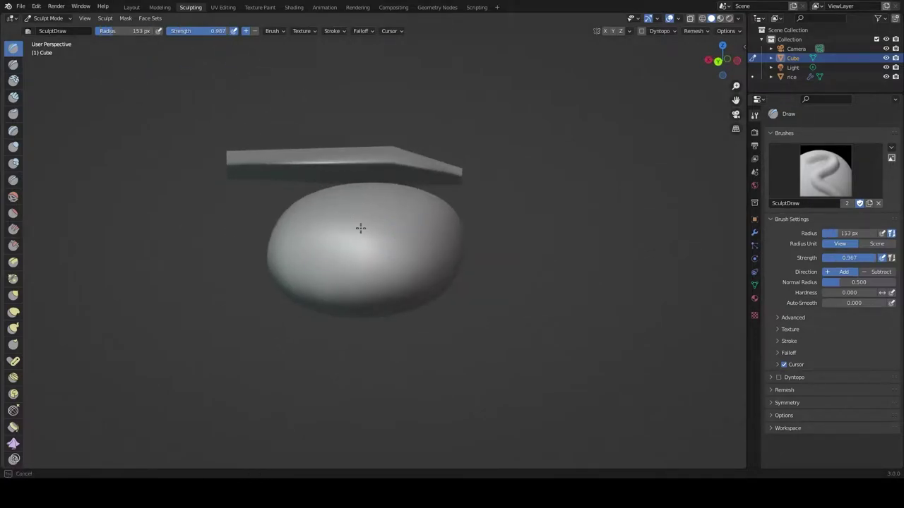
Switch to the Grab brush and view the slab from another angle.
scroll(201, 275, "up", 5)
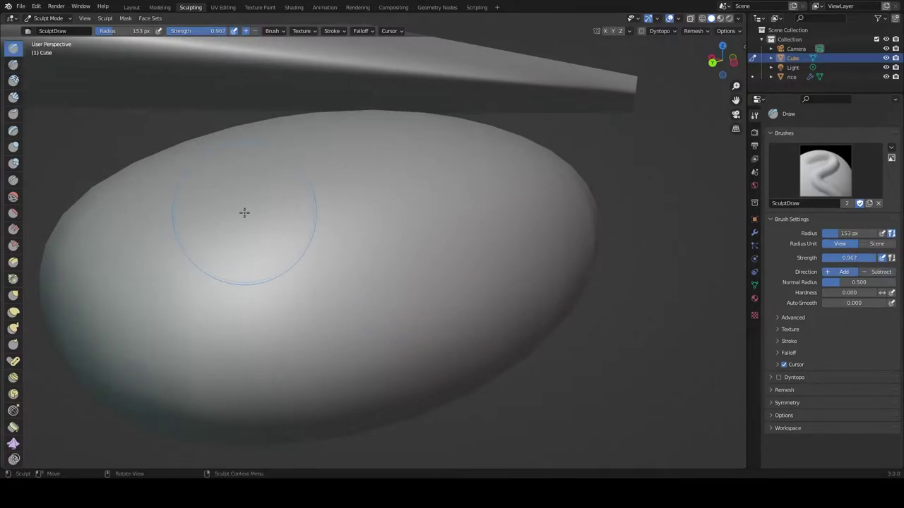
left_click(13, 295)
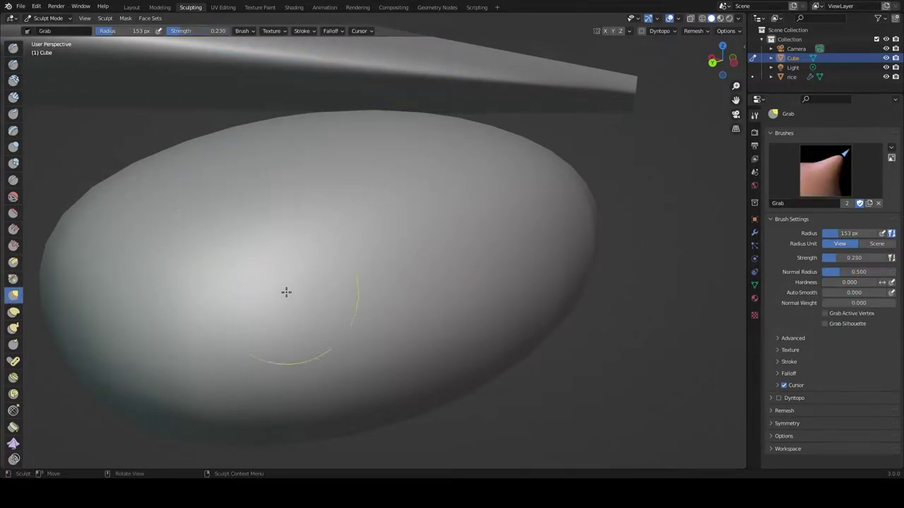
scroll(302, 313, "down", 3)
middle_click_drag(347, 309, 446, 256)
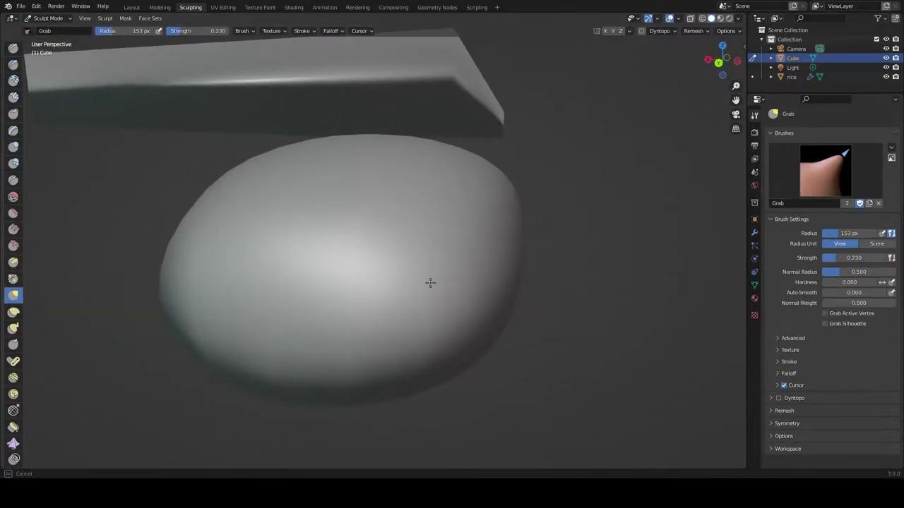
Return to Object Mode and Layout, then back to Sculpting with the Draw brush.
left_click(754, 58)
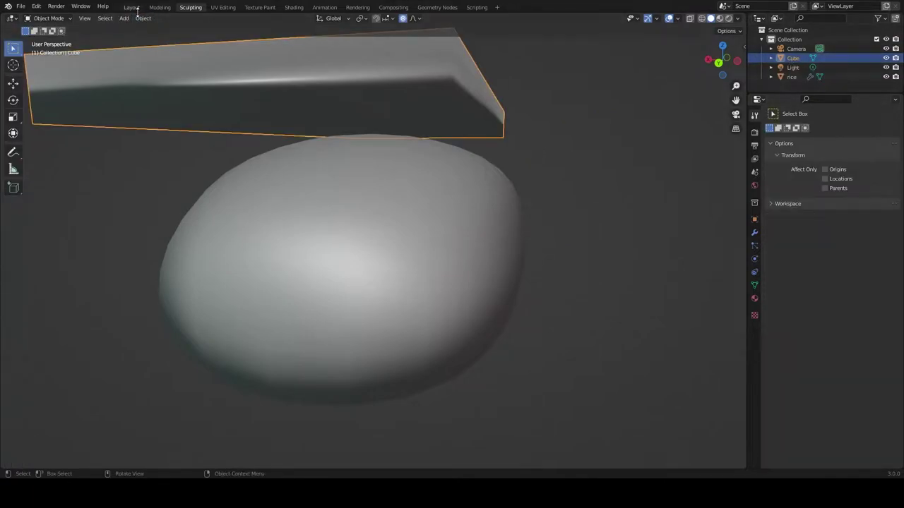
left_click(132, 7)
left_click(190, 7)
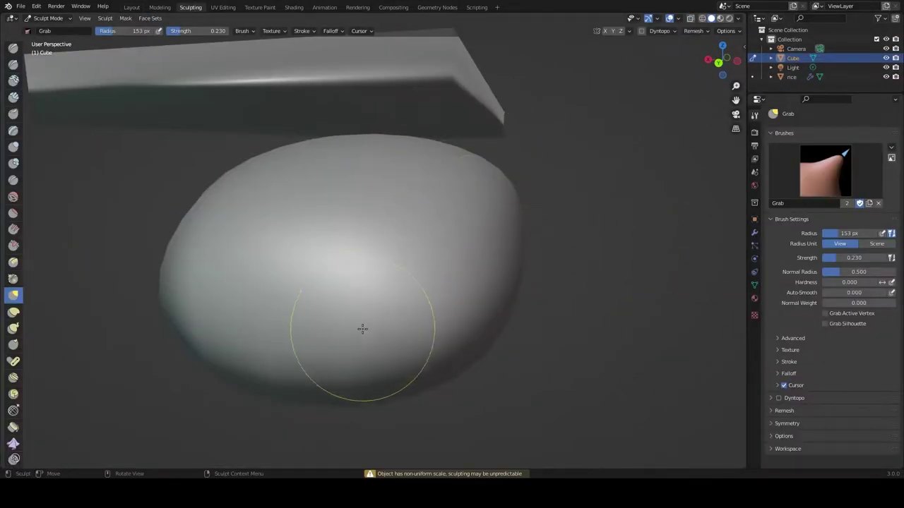
key("x")
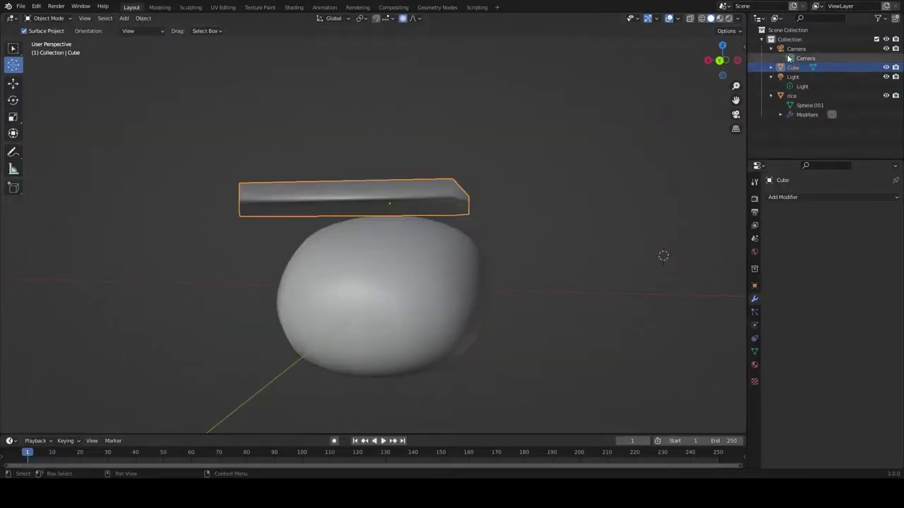
Try Triangulate and Subdivision modifiers on the plank, then delete the rice's Subdivision modifier.
left_click(799, 197)
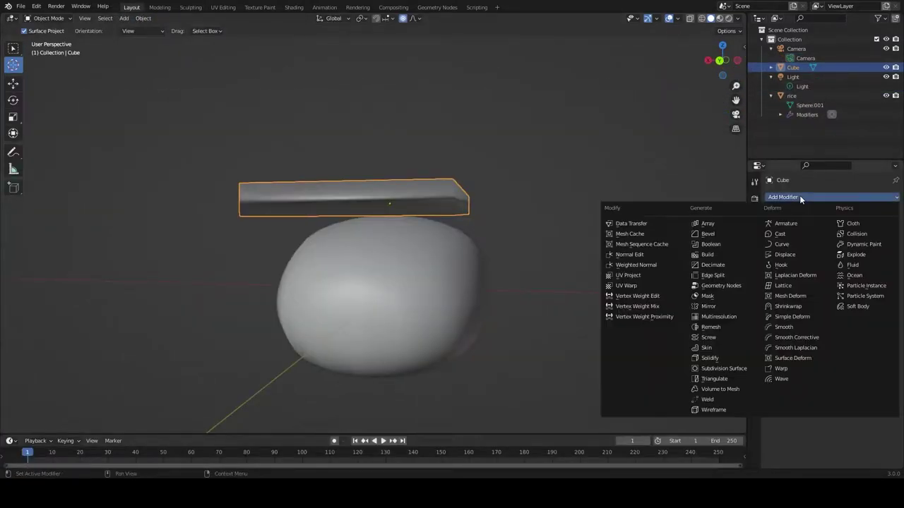
left_click(714, 378)
left_click(881, 213)
left_click(799, 197)
left_click(730, 368)
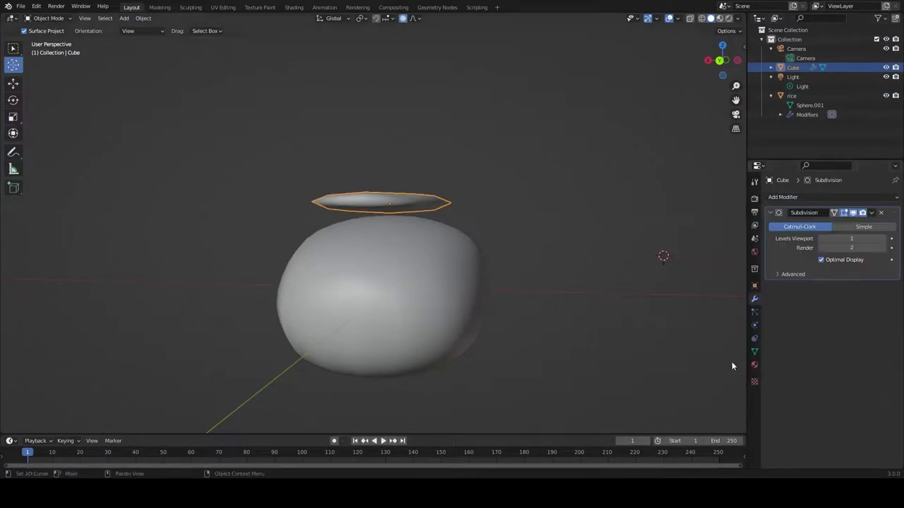
key("ctrl+z")
key("ctrl+z")
key("ctrl+z")
key("ctrl+z")
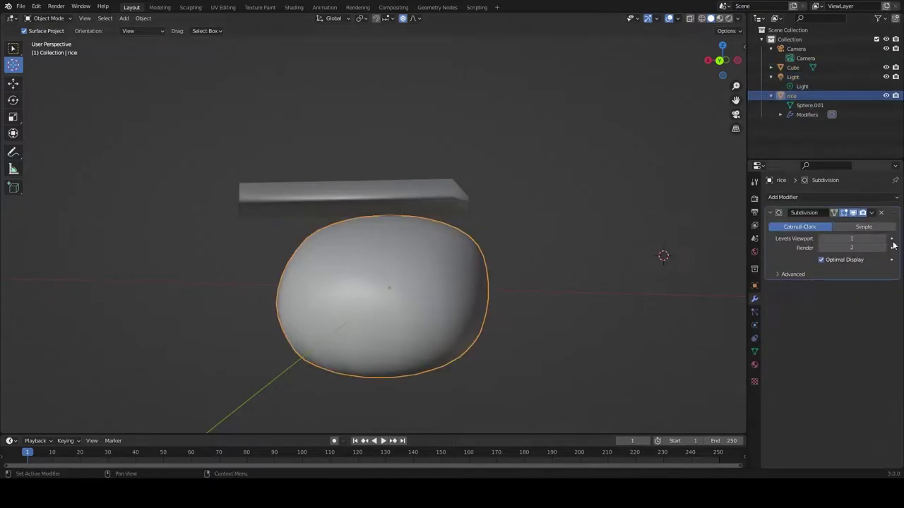
left_click(881, 213)
left_click(190, 7)
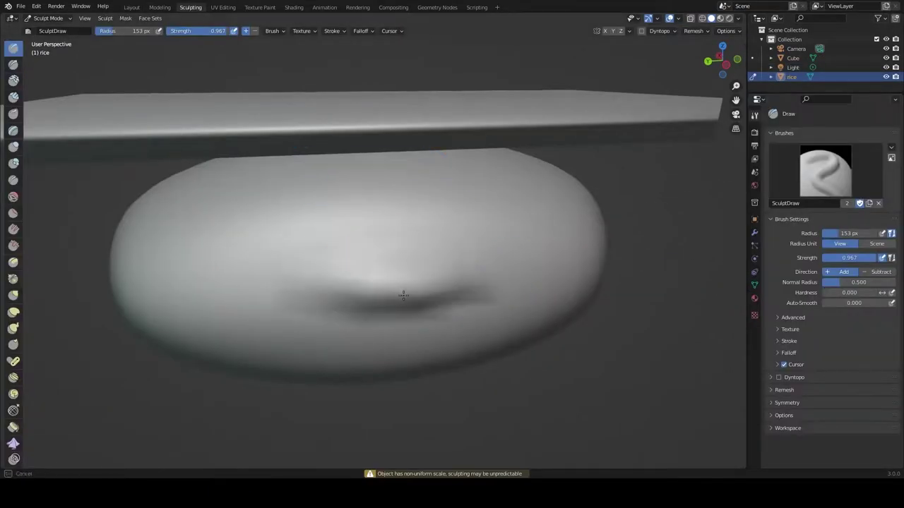
Undo a test dent on the rice and reduce the brush size and strength.
mouse_move(473, 273)
middle_mouse_down()
mouse_move(530, 262)
mouse_move(437, 289)
middle_mouse_up()
left_click_drag(438, 288, 487, 250)
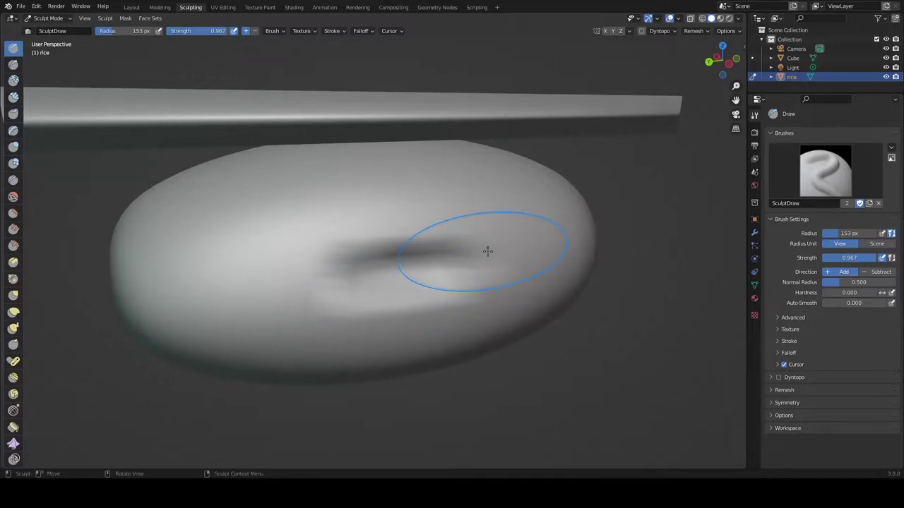
key("ctrl+z")
left_click_drag(212, 31, 170, 31)
middle_click_drag(349, 242, 446, 262)
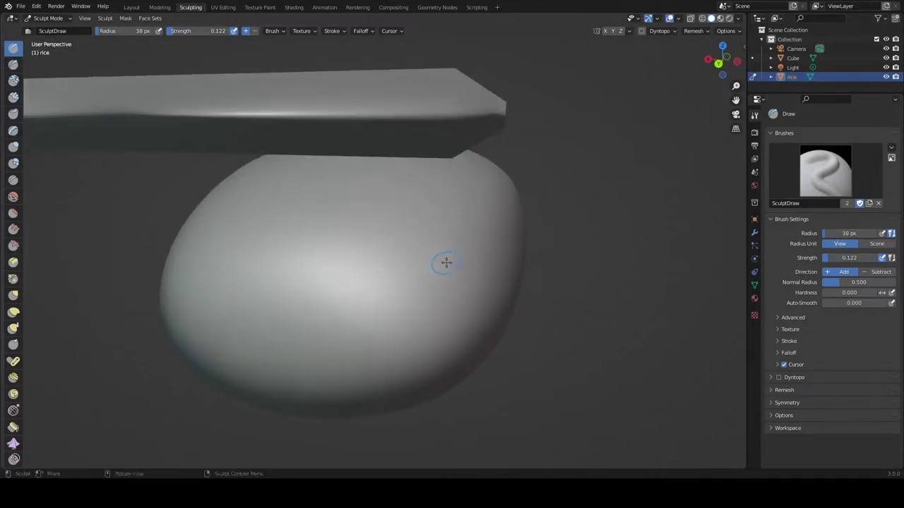
mouse_move(402, 282)
middle_mouse_down()
mouse_move(485, 268)
mouse_move(9, 252)
middle_mouse_up()
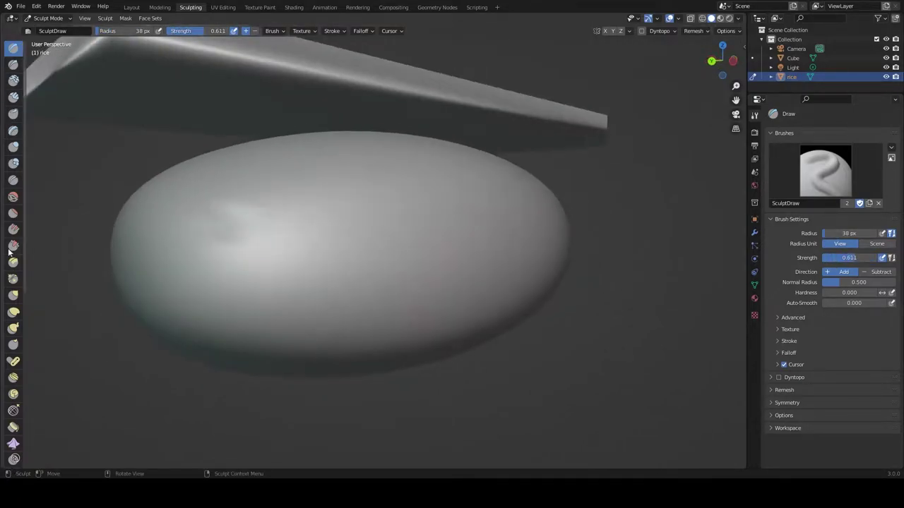
Build up lumps across the rice with the Blob brush, undoing a stray dent.
left_click(13, 164)
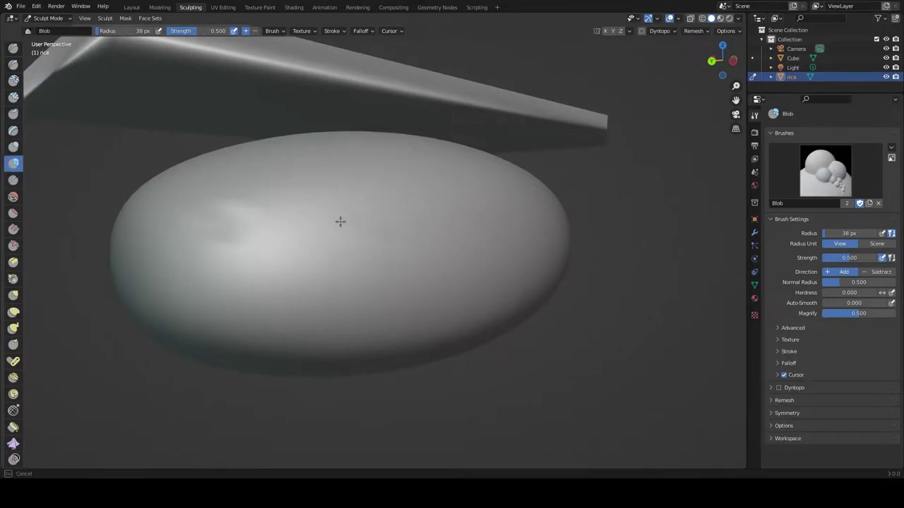
middle_click_drag(351, 234, 430, 252)
mouse_move(287, 281)
middle_mouse_down()
mouse_move(347, 264)
mouse_move(241, 311)
mouse_move(388, 217)
mouse_move(216, 180)
mouse_move(327, 280)
mouse_move(484, 165)
mouse_move(499, 324)
mouse_move(459, 269)
mouse_move(282, 165)
middle_mouse_up()
key("i")
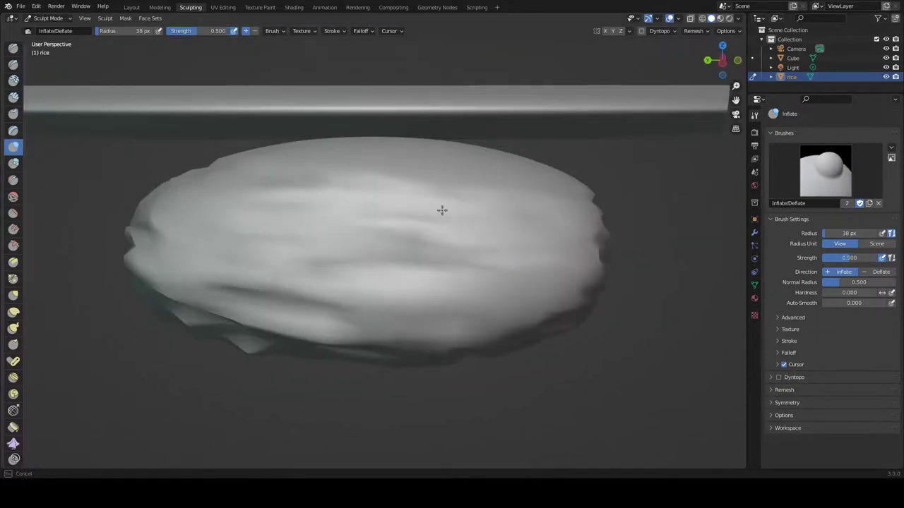
mouse_move(495, 247)
middle_mouse_down()
mouse_move(498, 186)
mouse_move(569, 198)
mouse_move(431, 142)
middle_mouse_up()
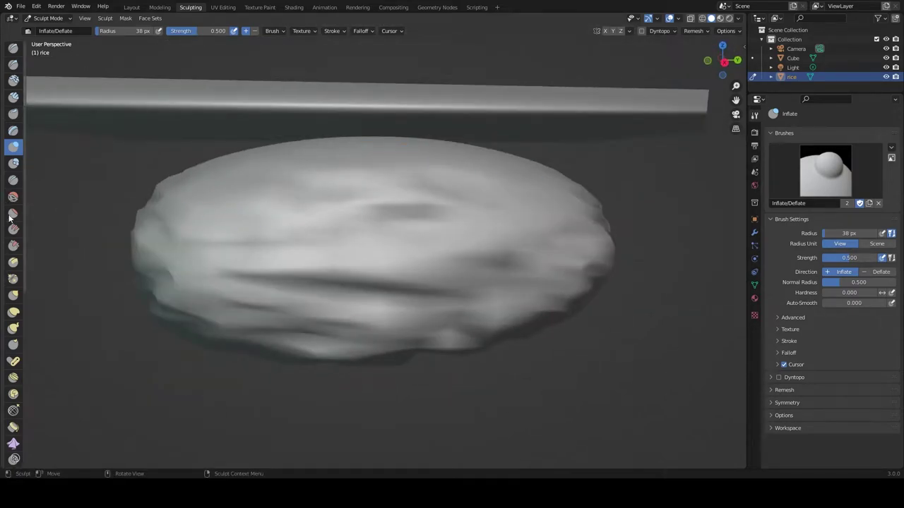
left_click(13, 297)
key("ctrl+z")
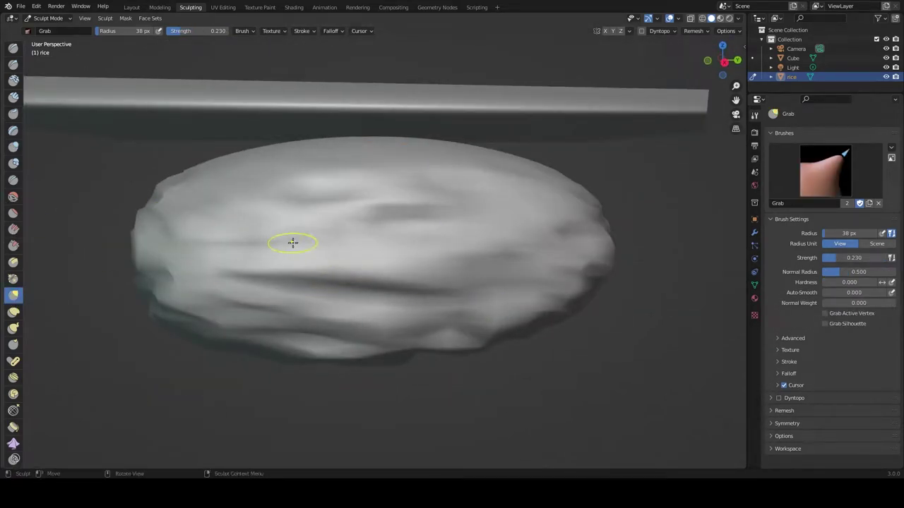
Pick the Clay brush, review the rice from above, then return to Layout.
left_click(14, 130)
left_click(13, 97)
left_click(13, 80)
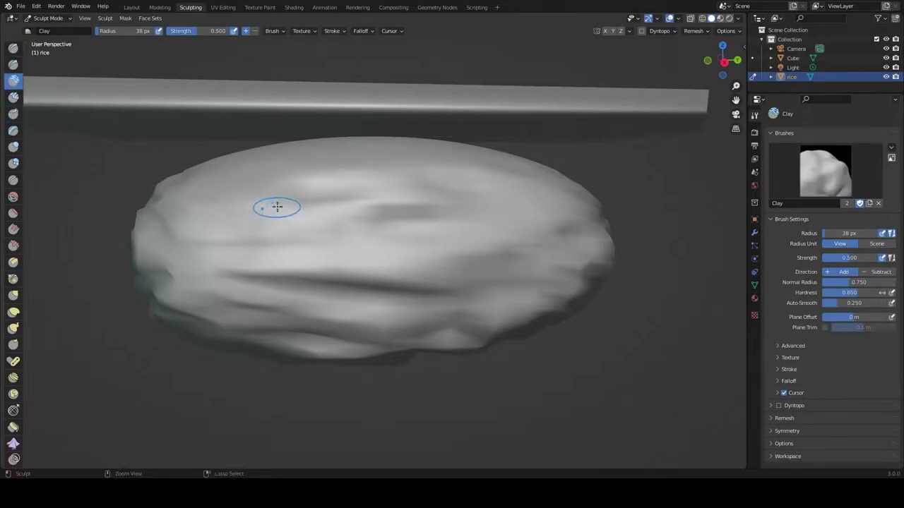
mouse_move(410, 202)
middle_mouse_down()
mouse_move(496, 327)
mouse_move(424, 195)
mouse_move(306, 332)
mouse_move(487, 400)
mouse_move(449, 157)
middle_mouse_up()
mouse_move(225, 167)
middle_mouse_down()
mouse_move(444, 204)
mouse_move(433, 292)
middle_mouse_up()
key("ctrl+Page_Up")
left_click(805, 198)
Remove the rice's Subdivision modifier and inspect its vertices in Edit Mode.
left_click(716, 369)
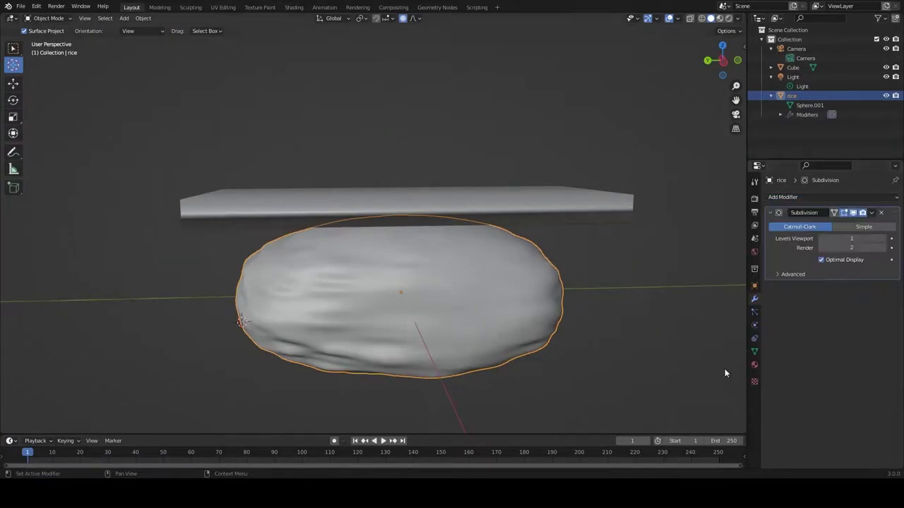
left_click(881, 216)
mouse_move(678, 240)
middle_mouse_down()
mouse_move(621, 254)
mouse_move(581, 288)
middle_mouse_up()
key("Tab")
mouse_move(171, 110)
middle_mouse_down()
mouse_move(555, 162)
mouse_move(252, 132)
middle_mouse_up()
Sculpt bumps into the rice with the Layer and Clay Thumb brushes.
left_click(191, 7)
middle_click_drag(353, 212, 282, 176)
left_click(12, 128)
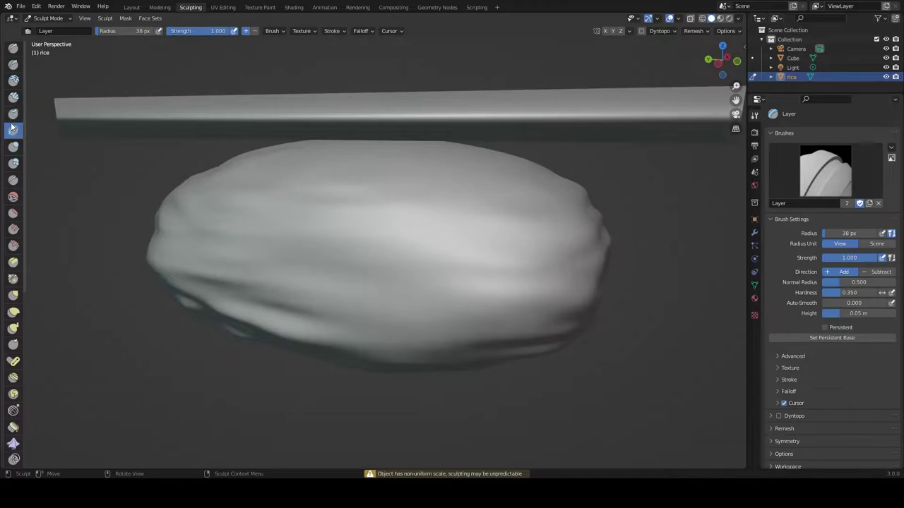
left_click(13, 113)
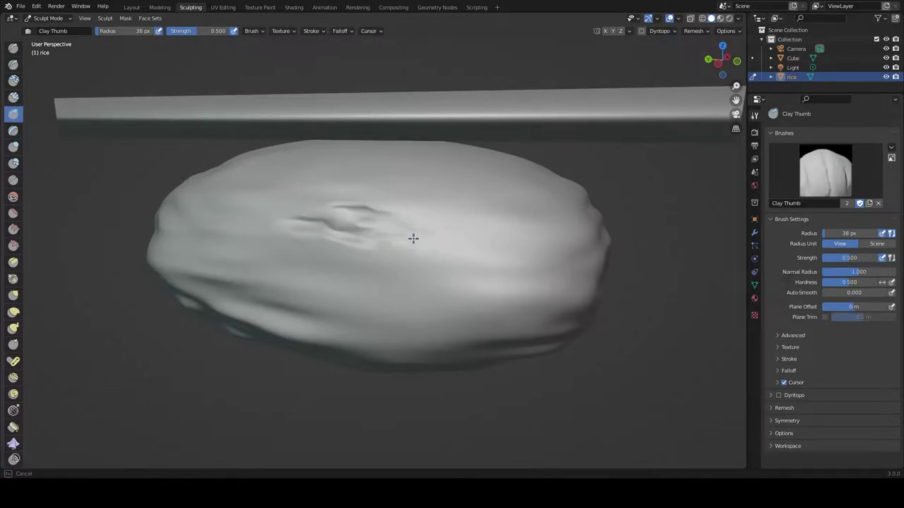
left_click_drag(283, 247, 410, 233, "shift")
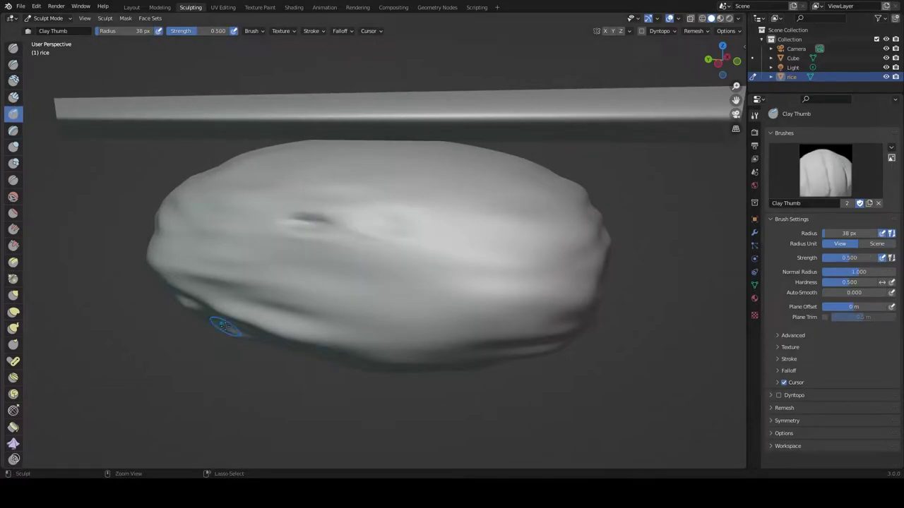
Build up the rice with the Clay brush and press a Draw-brush dab into it.
left_click(12, 81)
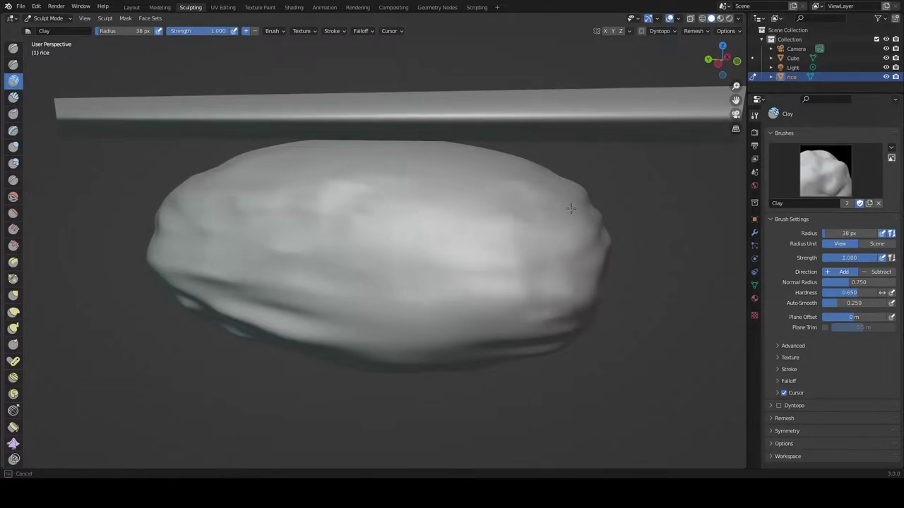
middle_click_drag(554, 278, 357, 244)
mouse_move(454, 216)
middle_mouse_down()
mouse_move(583, 191)
mouse_move(297, 235)
mouse_move(436, 206)
middle_mouse_up()
mouse_move(291, 434)
middle_mouse_down()
mouse_move(390, 276)
mouse_move(442, 297)
mouse_move(408, 167)
mouse_move(355, 228)
mouse_move(418, 241)
middle_mouse_up()
key("x")
left_click(358, 212)
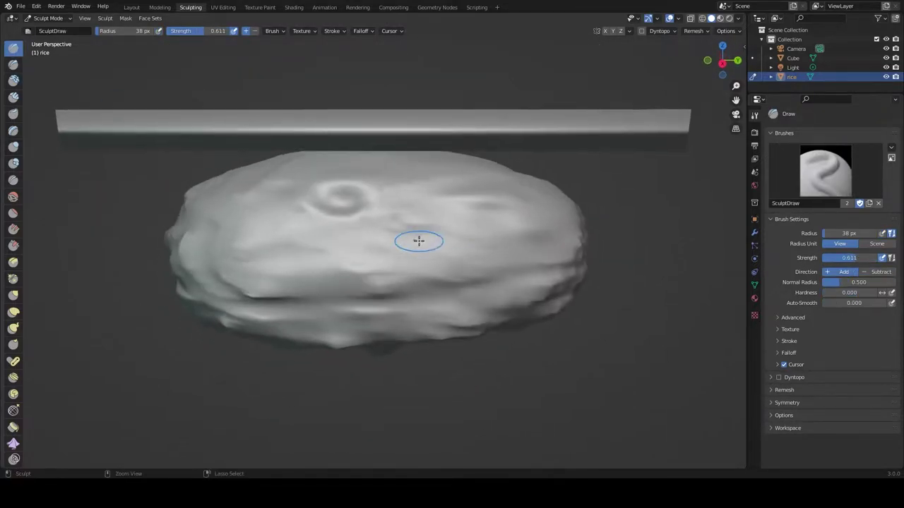
Review the deepened rice from below and the side, then return to the Layout workspace.
middle_click_drag(206, 209, 389, 192)
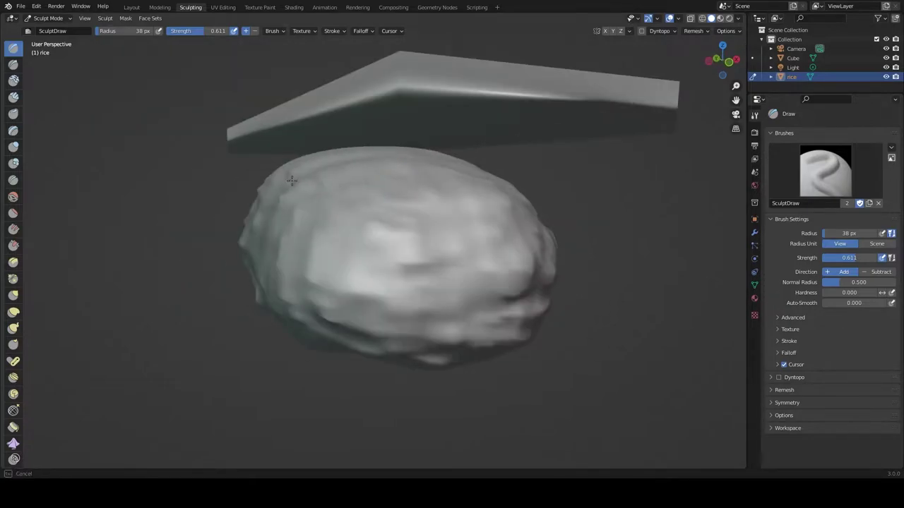
middle_click_drag(292, 181, 280, 259)
middle_click_drag(324, 308, 445, 127)
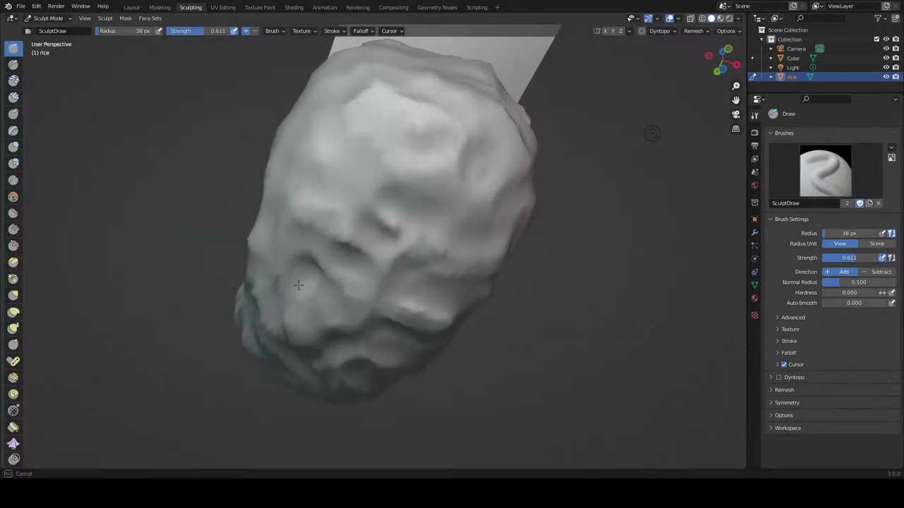
middle_click_drag(298, 285, 377, 165)
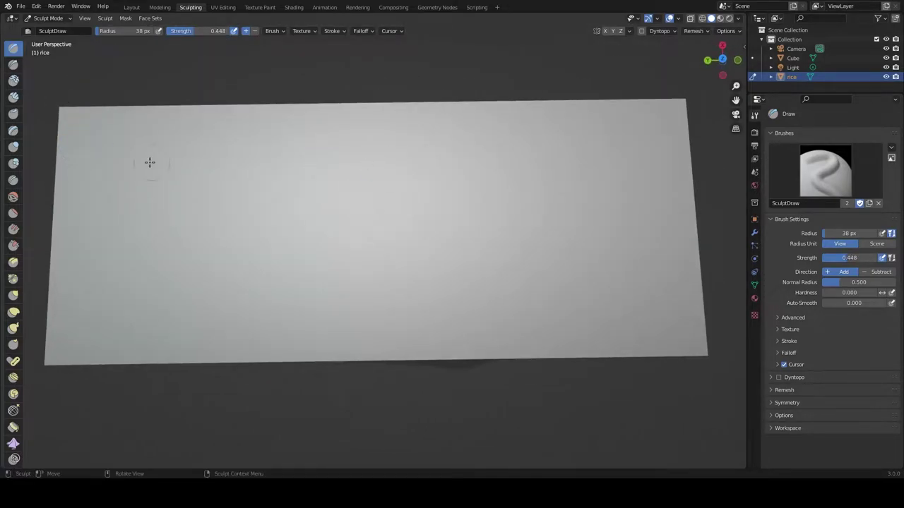
mouse_move(556, 173)
middle_mouse_down()
mouse_move(395, 156)
mouse_move(450, 110)
middle_mouse_up()
mouse_move(631, 89)
middle_mouse_down()
mouse_move(355, 182)
mouse_move(468, 157)
mouse_move(202, 221)
mouse_move(146, 26)
middle_mouse_up()
left_click(131, 7)
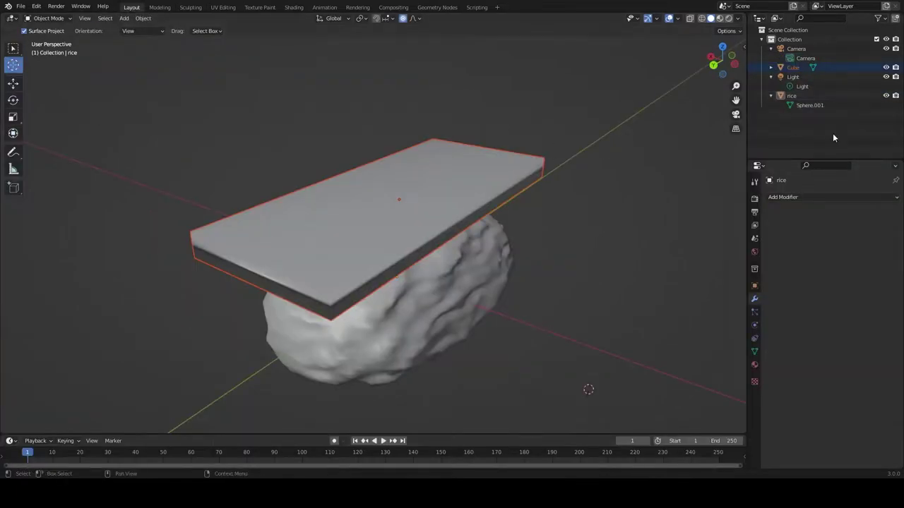
Select the Cube slab and add a Subdivision Surface modifier to it.
left_click(793, 67)
left_click(800, 198)
left_click(723, 367)
middle_click_drag(706, 233, 635, 212)
left_click(820, 240)
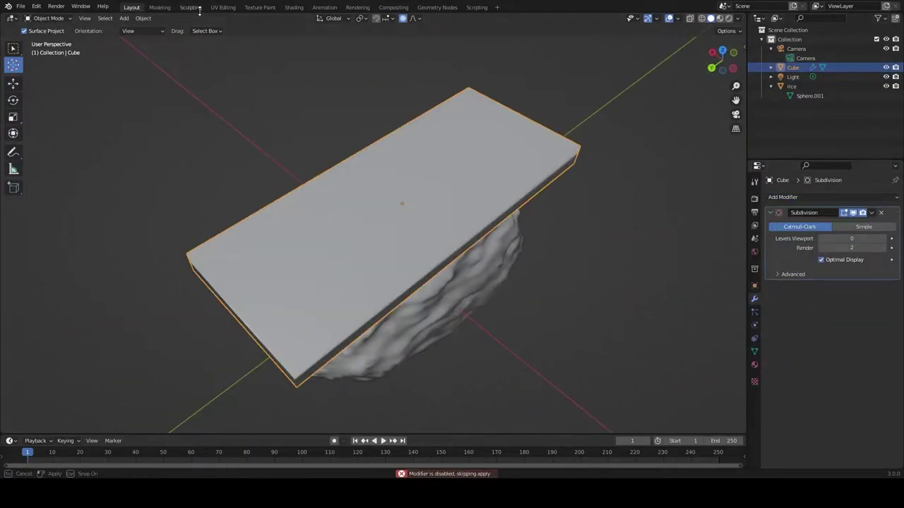
Try the Clay and Grab sculpt brushes on the slab, then return to Layout.
left_click(190, 7)
key("c")
mouse_move(317, 161)
middle_mouse_down()
mouse_move(557, 211)
mouse_move(422, 408)
middle_mouse_up()
left_click(13, 295)
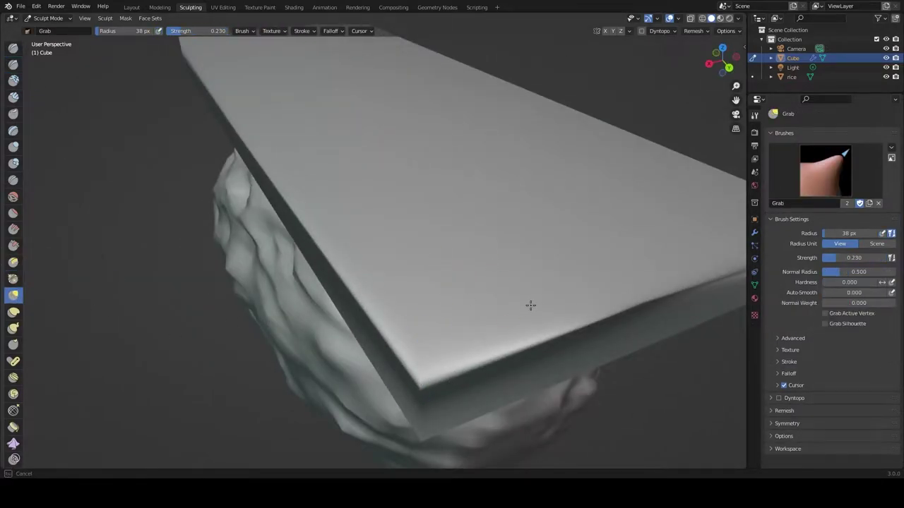
left_click(131, 7)
Raise the slab's Subdivision Levels Viewport to 6 and apply the modifier.
mouse_move(631, 228)
middle_mouse_down()
mouse_move(612, 213)
mouse_move(712, 237)
mouse_move(403, 226)
mouse_move(289, 262)
mouse_move(339, 254)
middle_mouse_up()
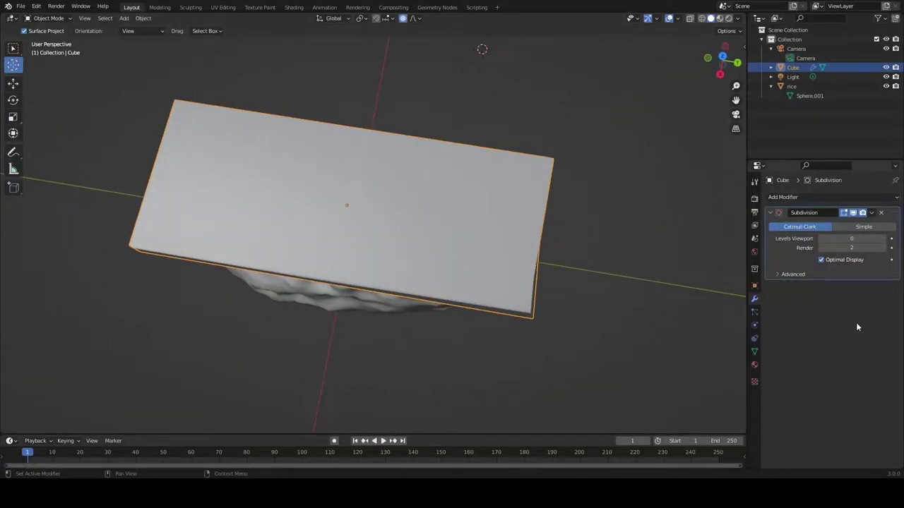
left_click_drag(878, 239, 865, 232)
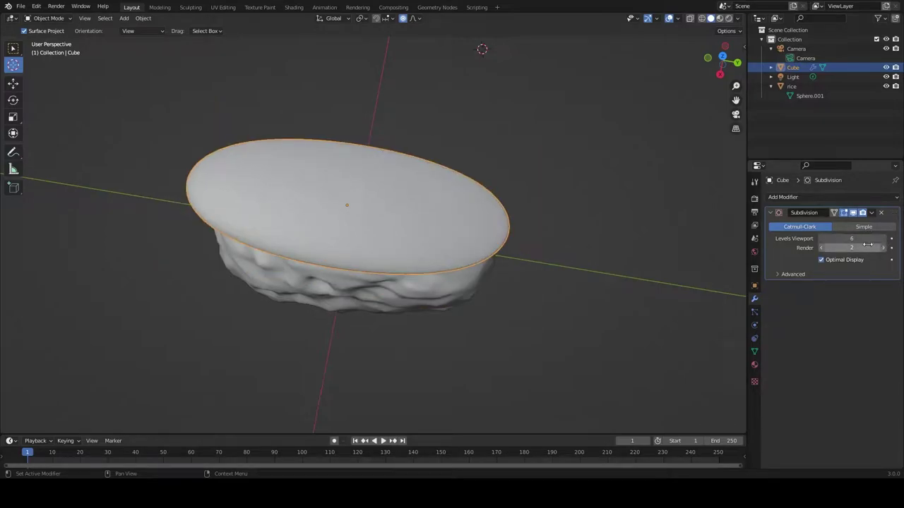
left_click(861, 224)
middle_click_drag(395, 240, 423, 249)
Stretch the rounded slab outward by scaling it along X and Y.
key("s")
left_click(479, 316)
key("s")
key("x")
left_click(488, 371)
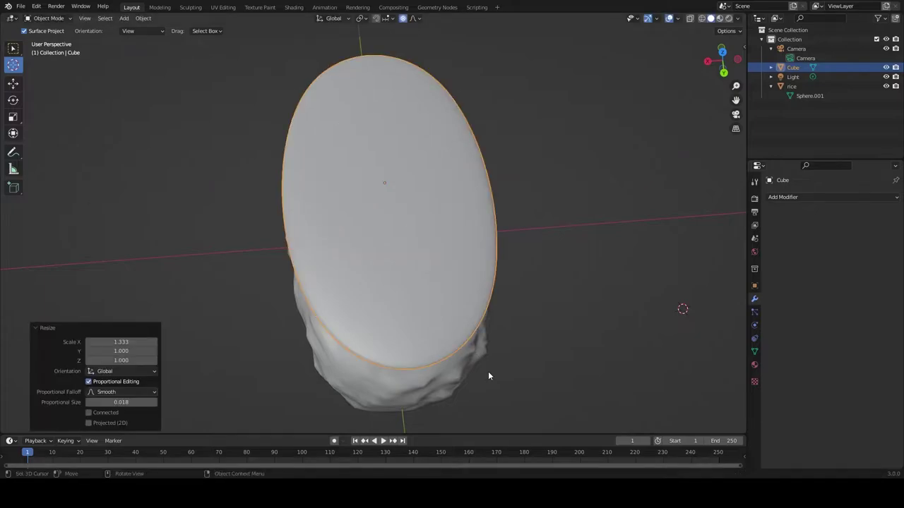
key("s")
key("y")
left_click(377, 80)
mouse_move(377, 81)
middle_mouse_down()
mouse_move(555, 169)
mouse_move(523, 169)
mouse_move(424, 209)
mouse_move(454, 182)
mouse_move(551, 173)
middle_mouse_up()
Narrow the slab along Y and flatten it along Z into a thin disc.
key("s")
key("y")
left_click(444, 226)
key("s")
key("z")
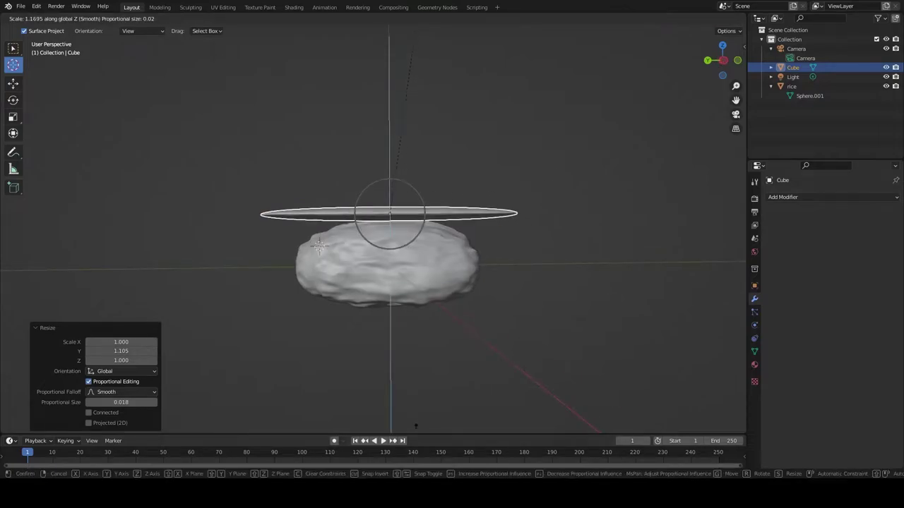
left_click(411, 352)
mouse_move(411, 352)
middle_mouse_down()
mouse_move(410, 282)
mouse_move(450, 396)
mouse_move(435, 339)
middle_mouse_up()
key("Tab")
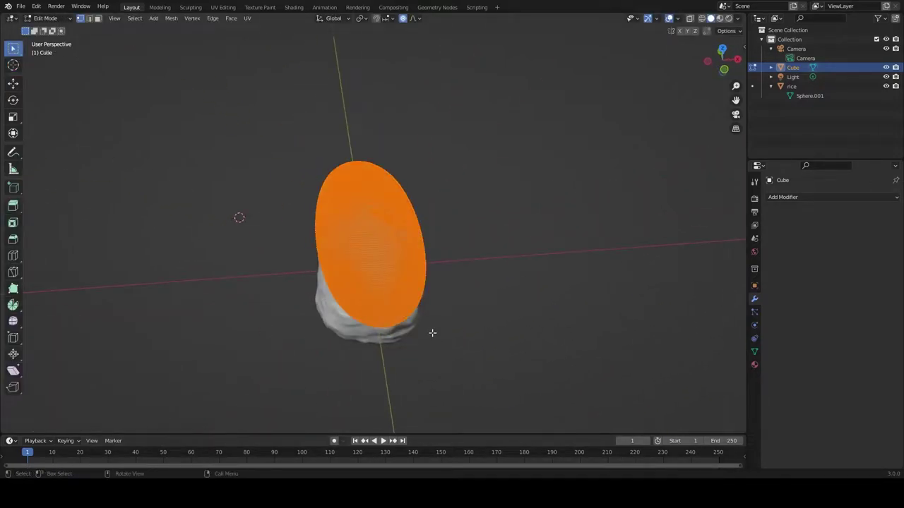
Carve long Draw-brush grooves across the disc's top and lower part, adjusting strength.
scroll(426, 316, "up", 3)
key("Tab")
left_click(190, 7)
middle_click_drag(310, 115, 435, 176)
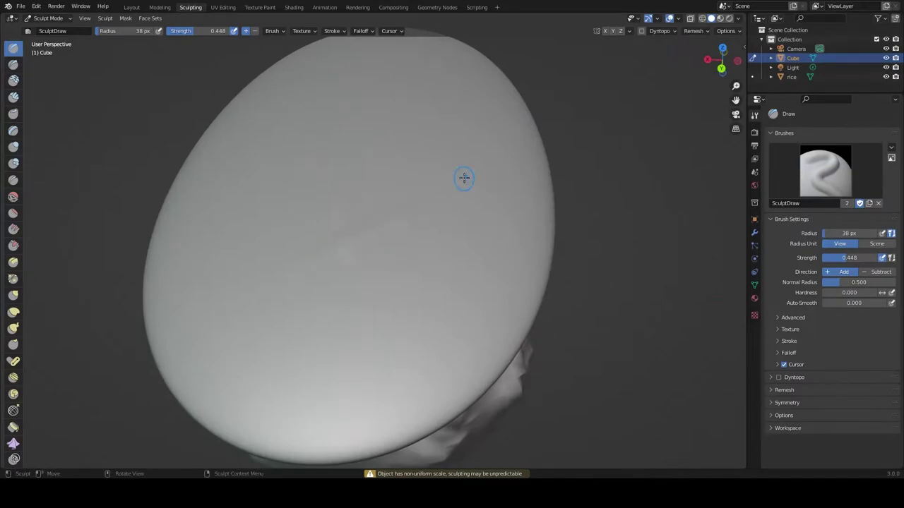
scroll(359, 237, "up", 3)
middle_click_drag(360, 237, 360, 227)
mouse_move(181, 233)
left_mouse_down()
mouse_move(131, 240)
mouse_move(578, 293)
left_mouse_up()
left_click(176, 31)
left_click_drag(240, 333, 461, 342)
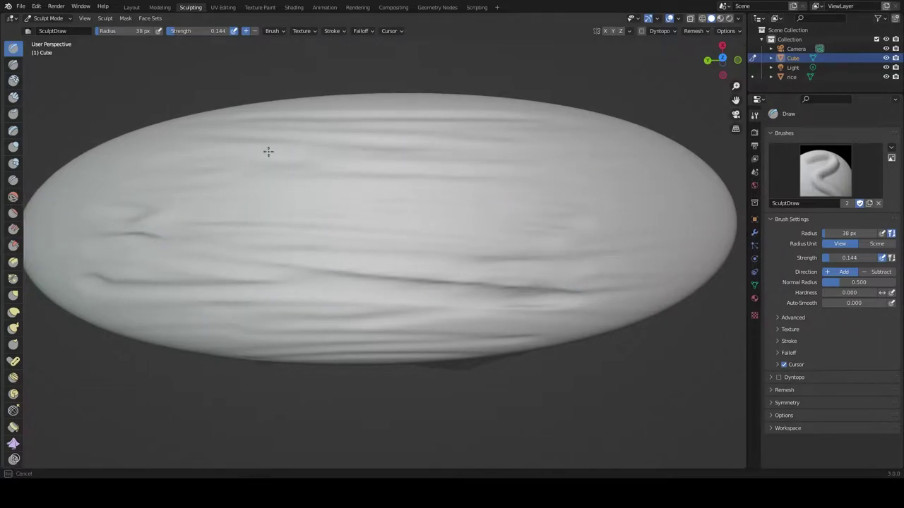
Switch to the Layer brush and inspect the grooved disc over the rice from several angles.
middle_click_drag(67, 161, 339, 119)
middle_click_drag(376, 269, 492, 318)
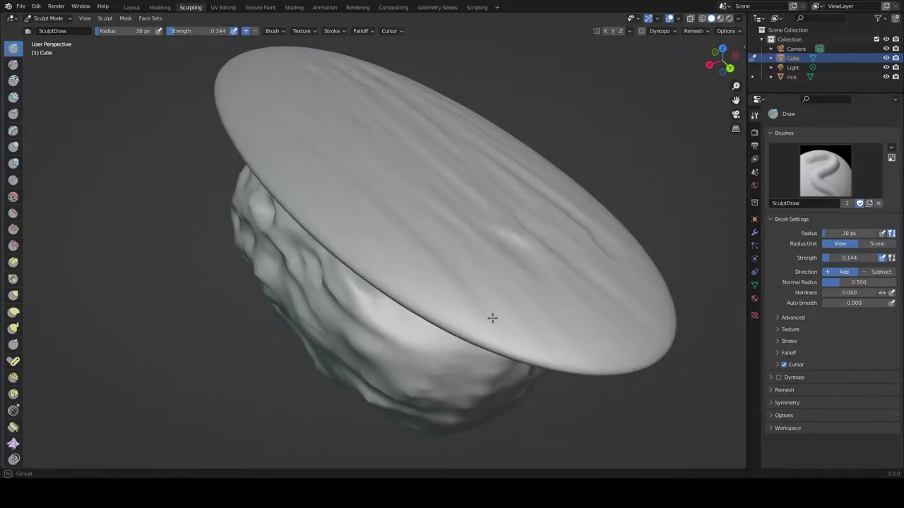
mouse_move(365, 161)
middle_mouse_down()
mouse_move(603, 202)
mouse_move(541, 199)
middle_mouse_up()
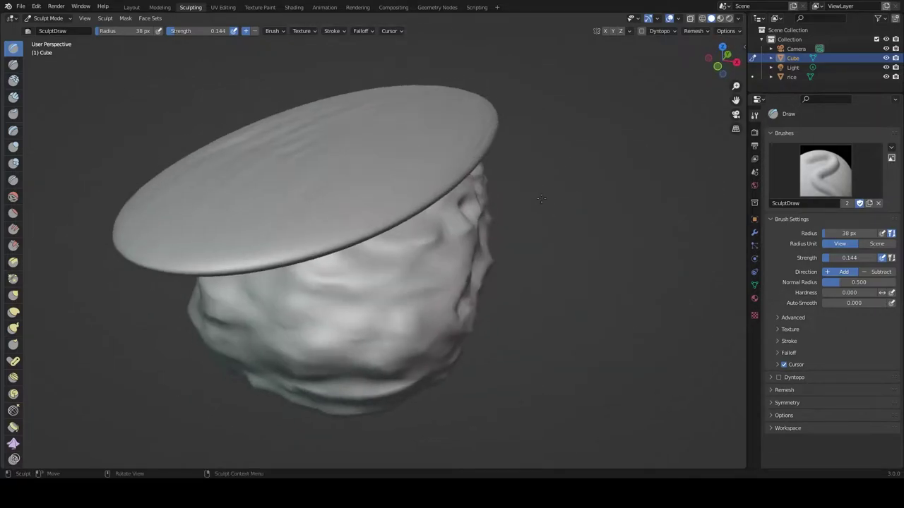
mouse_move(163, 282)
middle_mouse_down()
mouse_move(318, 302)
mouse_move(419, 285)
mouse_move(448, 315)
mouse_move(386, 234)
middle_mouse_up()
mouse_move(290, 231)
middle_mouse_down()
mouse_move(407, 240)
mouse_move(360, 213)
mouse_move(391, 201)
mouse_move(383, 242)
mouse_move(316, 218)
mouse_move(226, 30)
middle_mouse_up()
key("l")
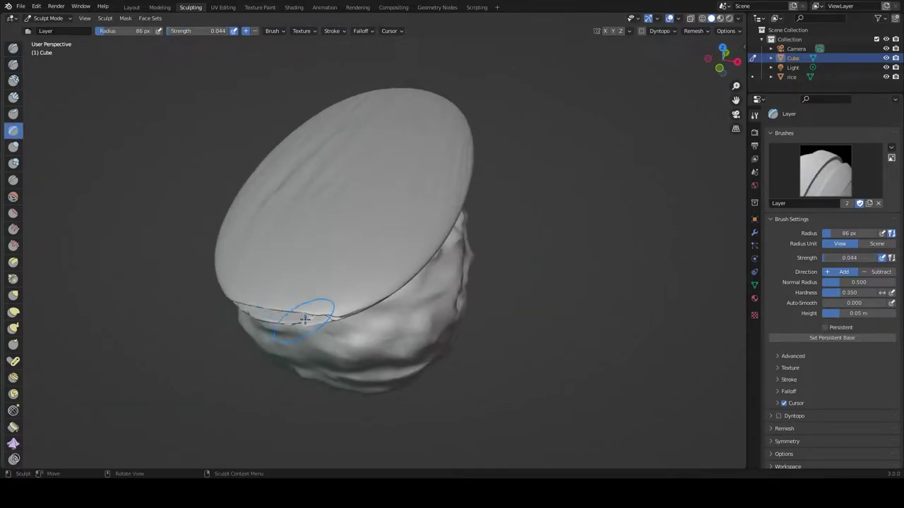
middle_click_drag(304, 319, 373, 164)
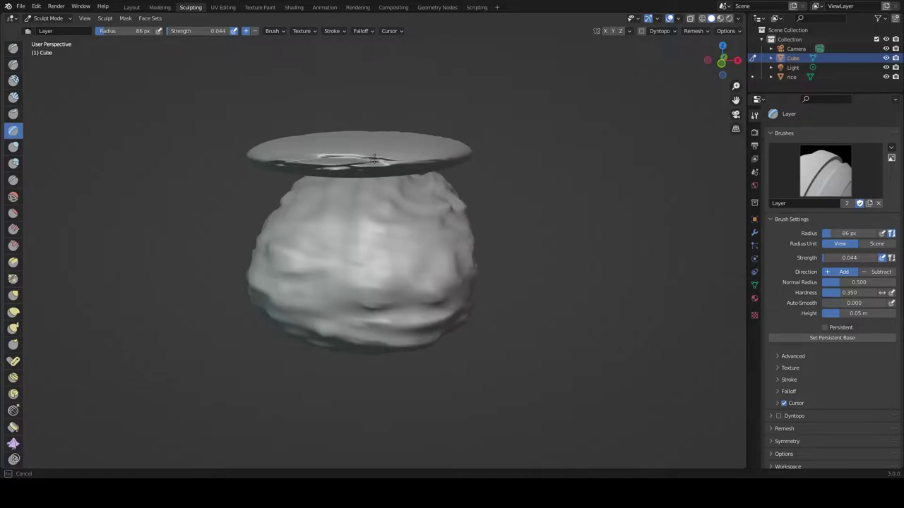
middle_click_drag(382, 163, 601, 247)
mouse_move(563, 254)
middle_mouse_down()
mouse_move(394, 237)
mouse_move(412, 226)
mouse_move(419, 383)
middle_mouse_up()
mouse_move(359, 381)
middle_mouse_down()
mouse_move(484, 365)
mouse_move(94, 160)
middle_mouse_up()
Work the disc with the Scrape/Peaks brush and return to the Layout workspace.
left_click(13, 245)
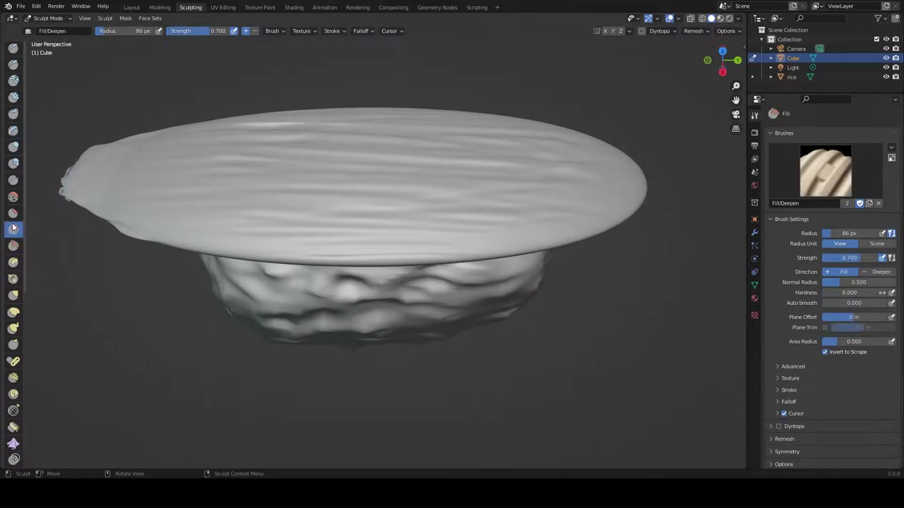
mouse_move(396, 296)
middle_mouse_down()
mouse_move(506, 370)
mouse_move(423, 254)
mouse_move(380, 142)
middle_mouse_up()
mouse_move(276, 115)
middle_mouse_down()
mouse_move(361, 174)
mouse_move(340, 230)
middle_mouse_up()
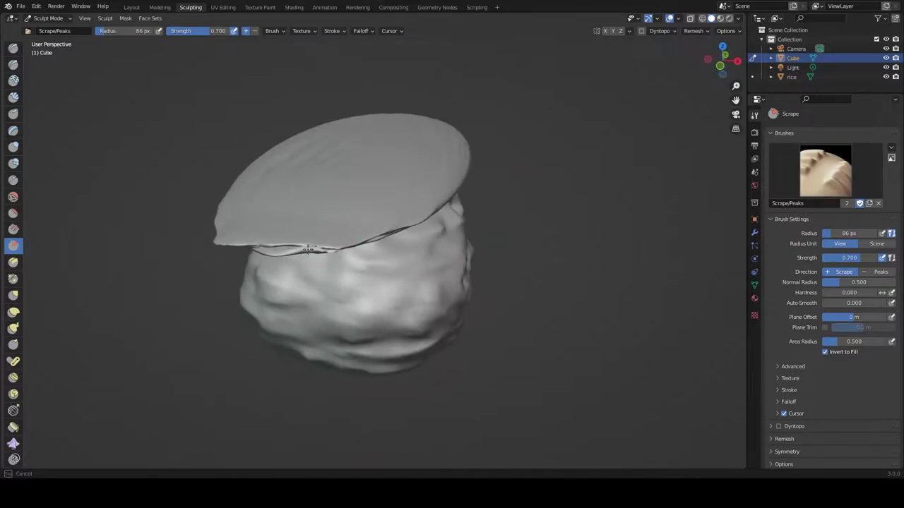
mouse_move(284, 251)
middle_mouse_down()
mouse_move(317, 234)
mouse_move(285, 240)
mouse_move(412, 256)
mouse_move(395, 233)
middle_mouse_up()
left_click(131, 8)
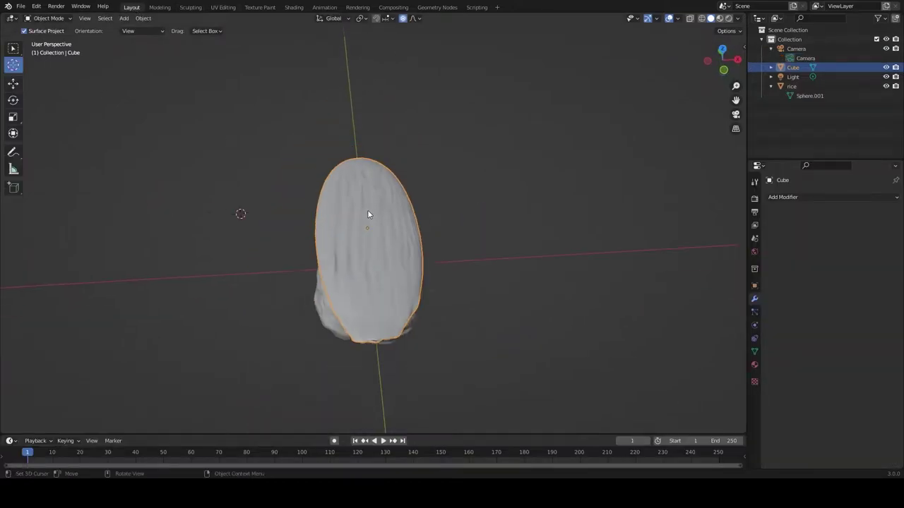
Pull the disc's rim vertices down with proportional editing in Edit Mode.
key("Tab")
key("alt+a")
middle_click_drag(485, 317, 350, 303)
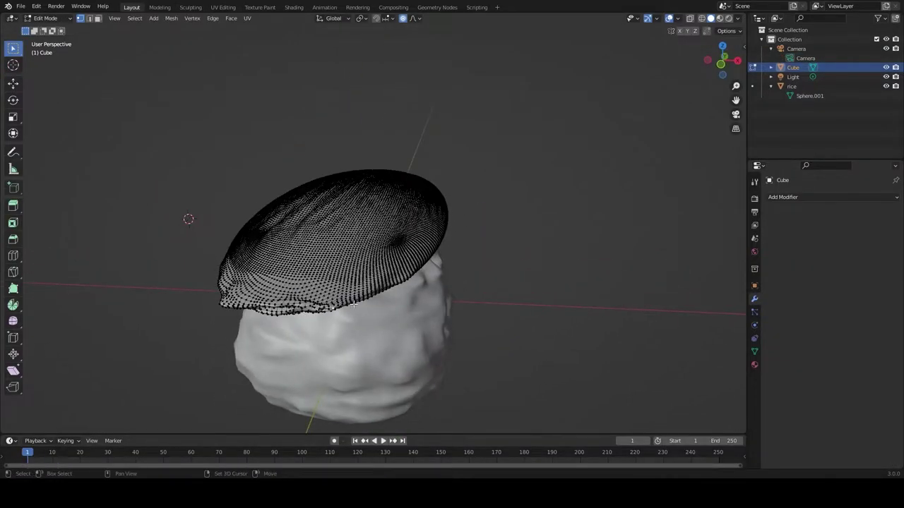
key("g")
scroll(409, 337, "up", 3)
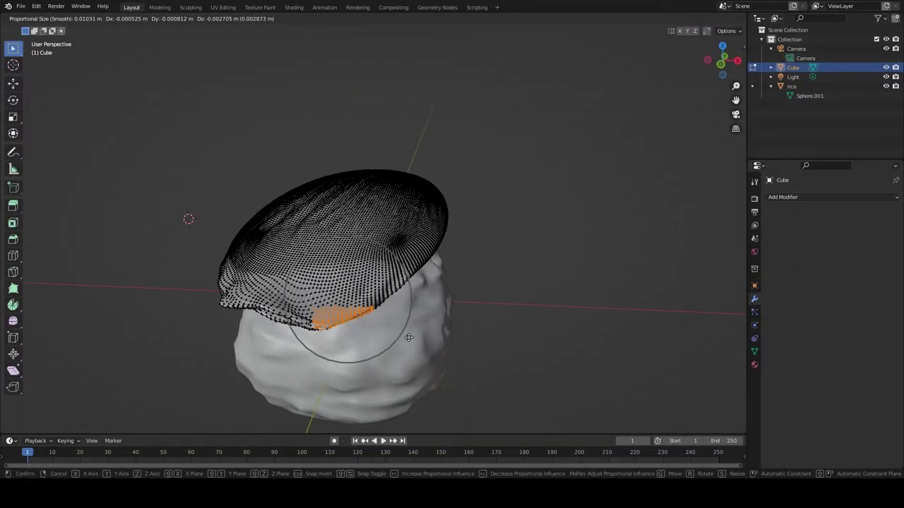
left_click(413, 354)
middle_click_drag(412, 354, 441, 329)
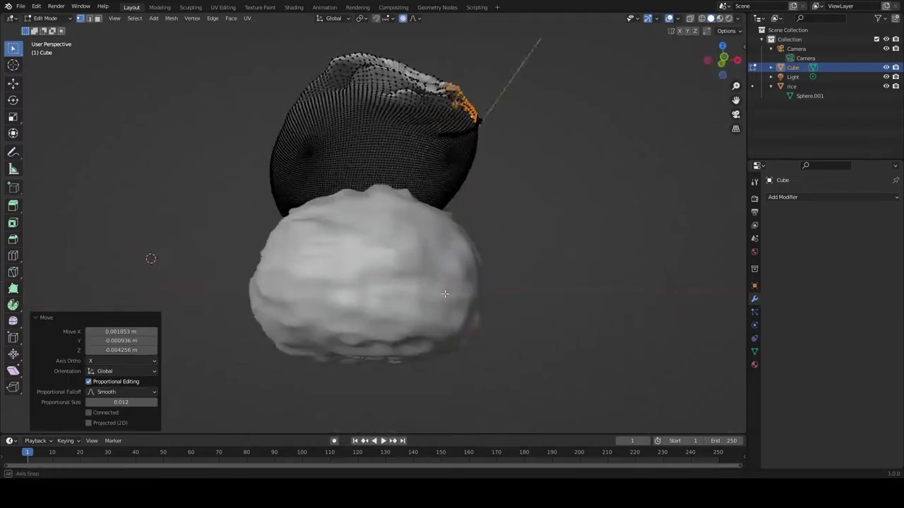
key("g")
left_click(311, 333)
mouse_move(311, 333)
middle_mouse_down()
mouse_move(177, 258)
mouse_move(236, 354)
mouse_move(331, 318)
mouse_move(386, 311)
mouse_move(276, 264)
middle_mouse_up()
Select a larger patch of rim vertices and move them down further.
key("g")
left_click(331, 318)
key("g")
left_click(386, 311)
left_click_drag(276, 264, 471, 368)
key("g")
left_click(382, 315)
middle_click_drag(382, 315, 396, 303)
Delete the Cube egg disc, leaving the rice as the selected object.
left_click(791, 66)
key("x")
middle_click_drag(494, 240, 452, 256)
left_click(526, 227)
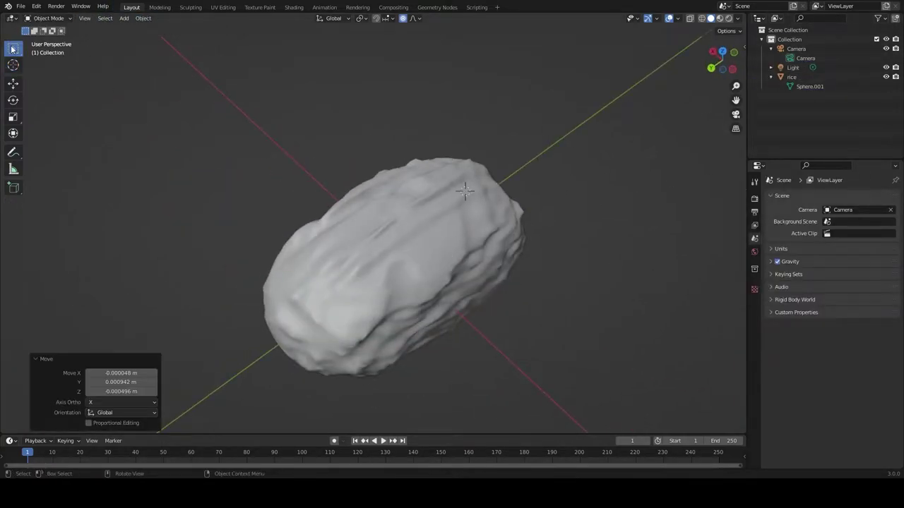
Carve fine creases into the rice with the Draw Sharp brush on Subtract at strength 0.159.
key("Tab")
middle_click_drag(561, 299, 494, 268)
left_click(190, 8)
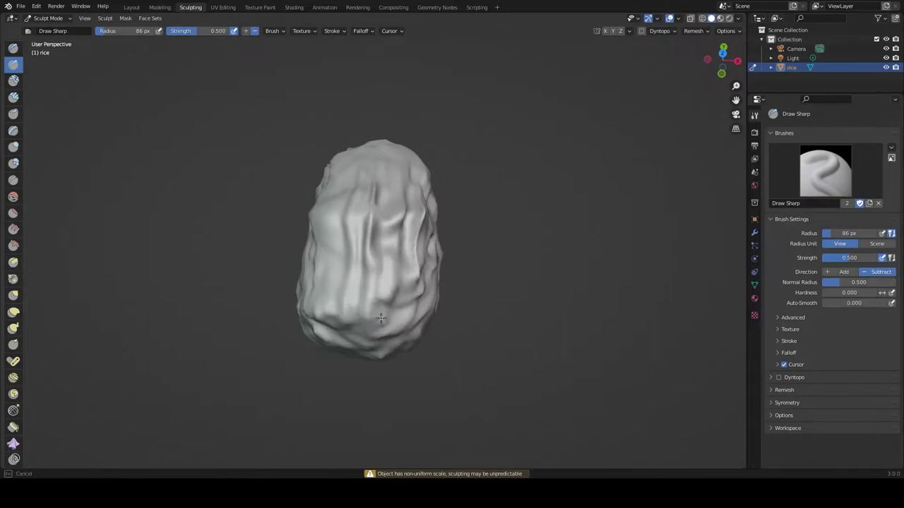
middle_click_drag(396, 161, 329, 187)
key("Tab")
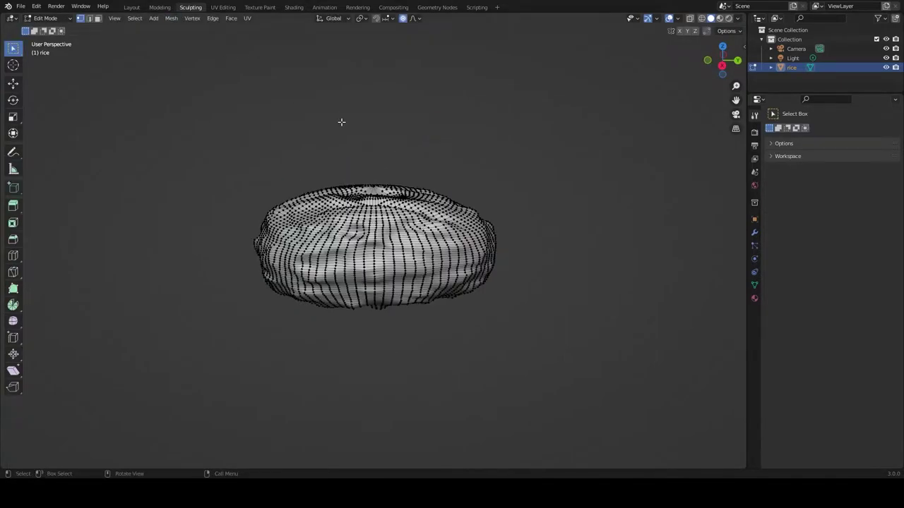
left_click(191, 7)
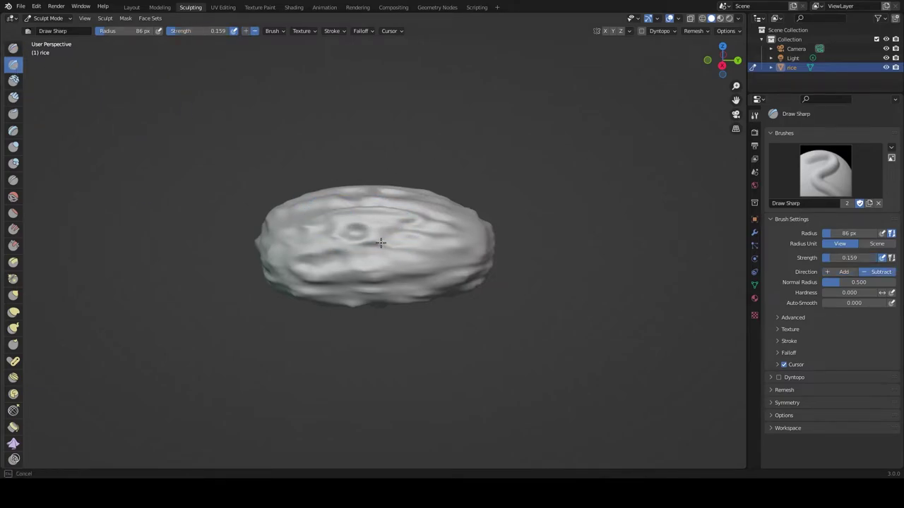
middle_click_drag(382, 243, 374, 276)
middle_click_drag(350, 215, 424, 197)
mouse_move(509, 189)
middle_mouse_down()
mouse_move(490, 325)
mouse_move(629, 247)
middle_mouse_up()
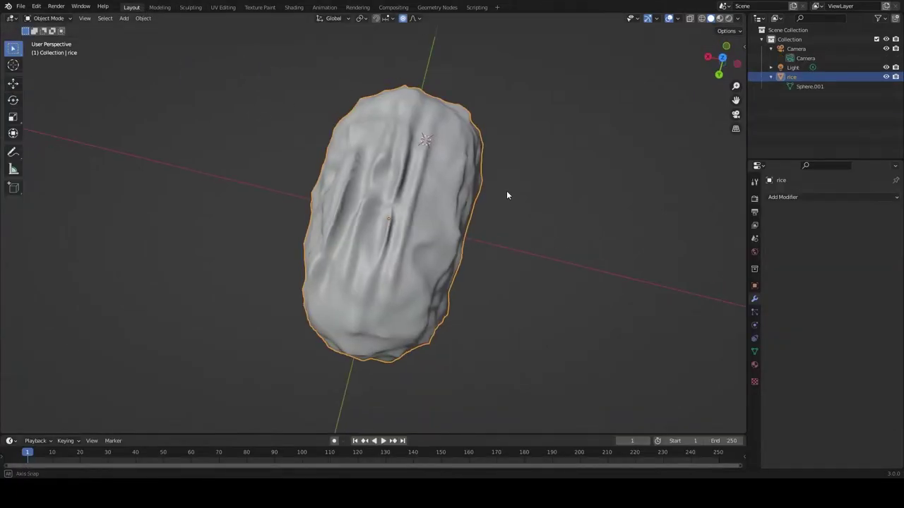
Add a new cube above the rice ball, redoing the first misplaced attempt.
middle_click_drag(507, 196, 472, 229)
mouse_move(407, 106)
middle_mouse_down()
mouse_move(425, 136)
mouse_move(476, 128)
middle_mouse_up()
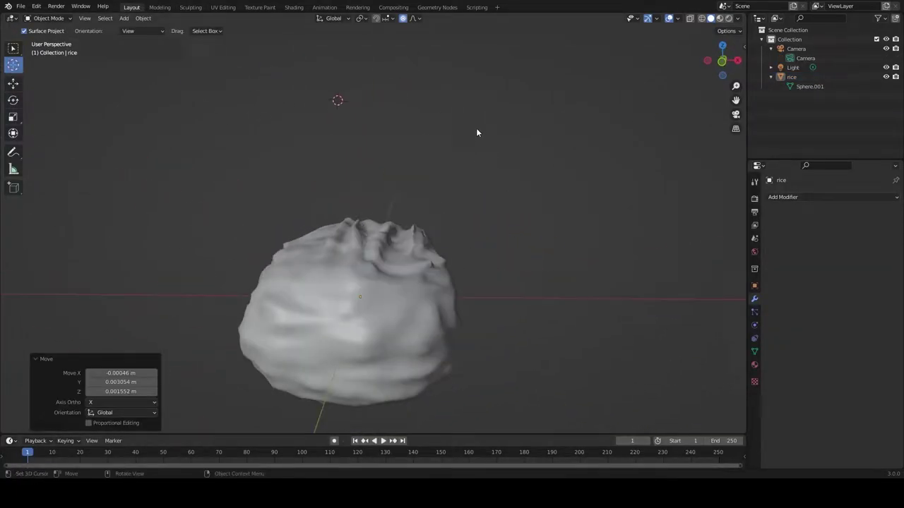
key("shift+a")
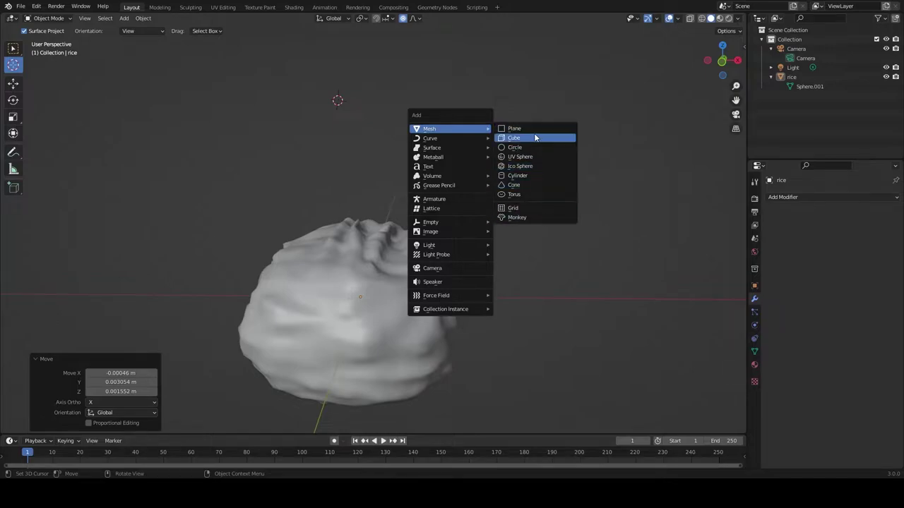
left_click(535, 137)
middle_click_drag(373, 207, 417, 165)
key("ctrl+z")
key("shift+a")
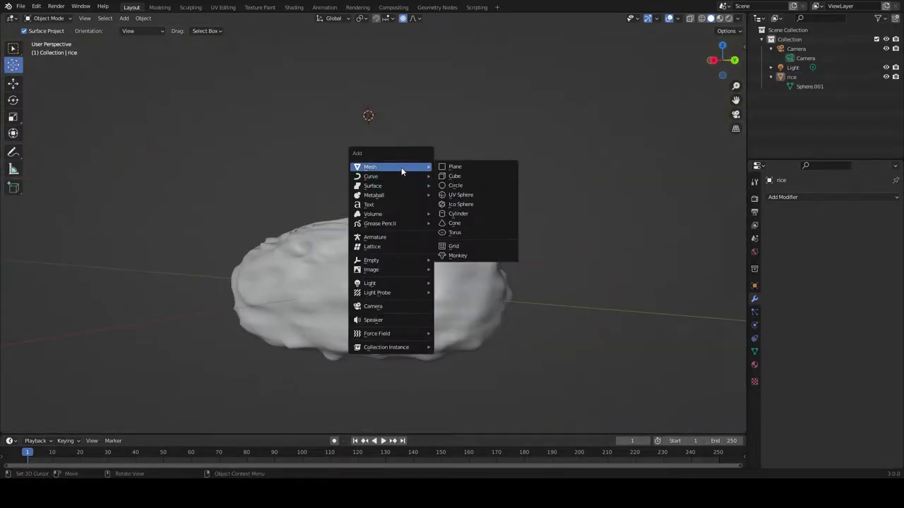
left_click(454, 175)
Flatten the new cube along Z into a slab.
scroll(518, 195, "down", 3)
key("s")
key("z")
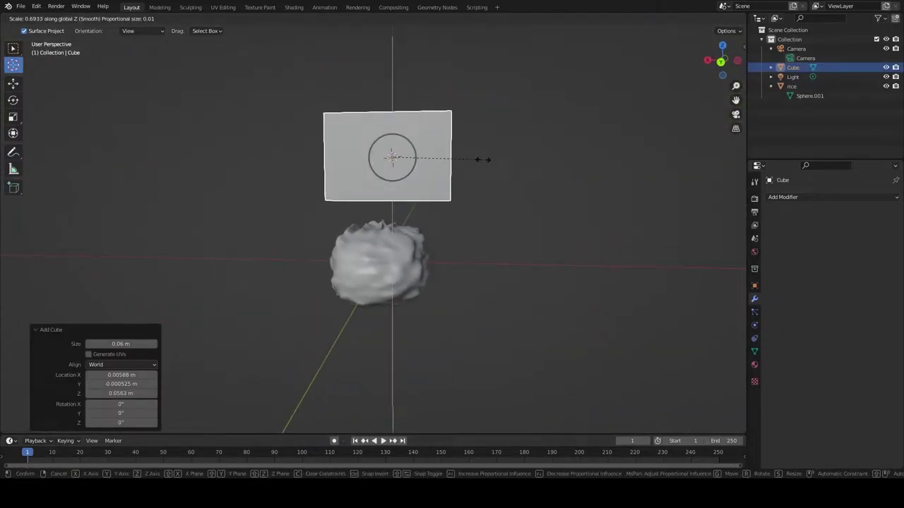
left_click(424, 158)
Move the slab along X and lower it along Z onto the rice.
mouse_move(423, 158)
middle_mouse_down()
mouse_move(401, 255)
mouse_move(496, 132)
mouse_move(473, 206)
middle_mouse_up()
key("g")
left_click(403, 225)
key("g")
key("x")
left_click(488, 214)
key("g")
key("z")
left_click(474, 278)
Scale the slab along X and lengthen it to 1.843 on Y.
mouse_move(474, 279)
middle_mouse_down()
mouse_move(470, 251)
mouse_move(432, 363)
middle_mouse_up()
key("s")
key("x")
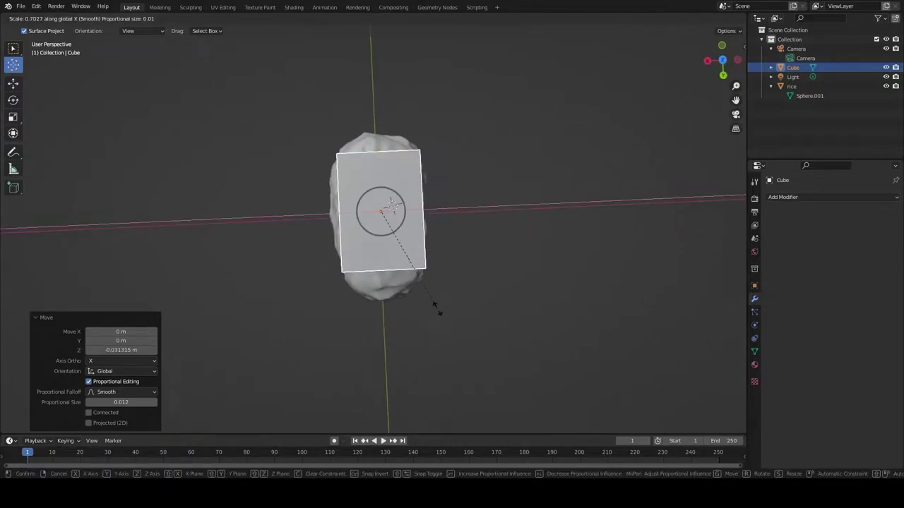
left_click(435, 309)
key("s")
key("y")
left_click(422, 414)
Reposition the egg slab so it rests centred atop the rice ball.
middle_click_drag(423, 414, 590, 269)
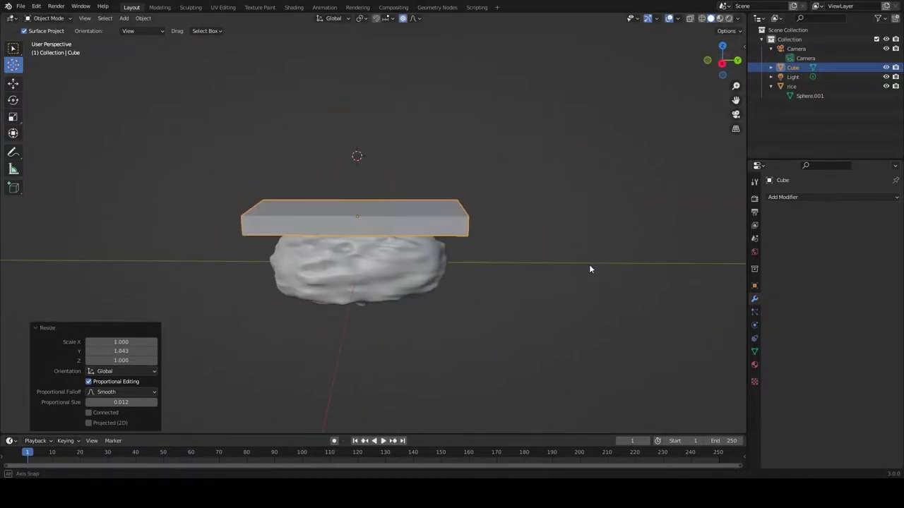
middle_click_drag(429, 320, 482, 344)
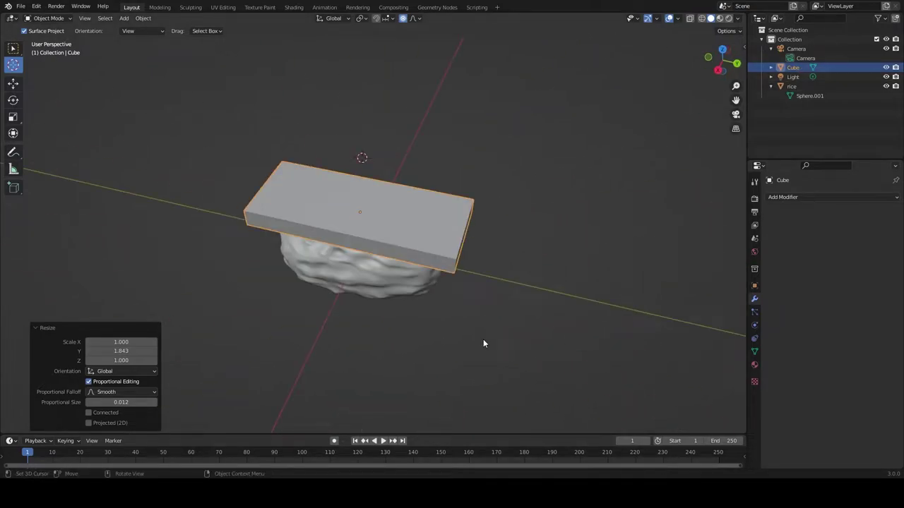
middle_click_drag(483, 344, 417, 387)
key("g")
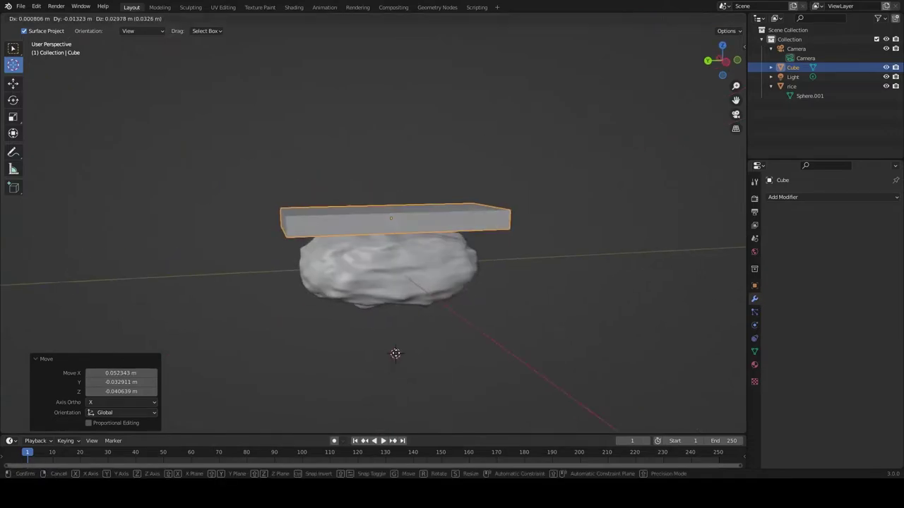
left_click(395, 352)
middle_click_drag(396, 352, 425, 129)
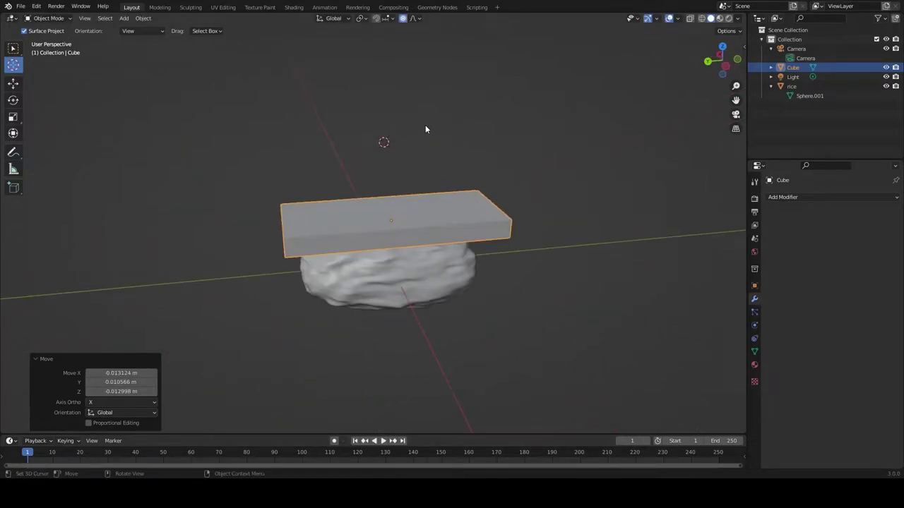
key("shift+a")
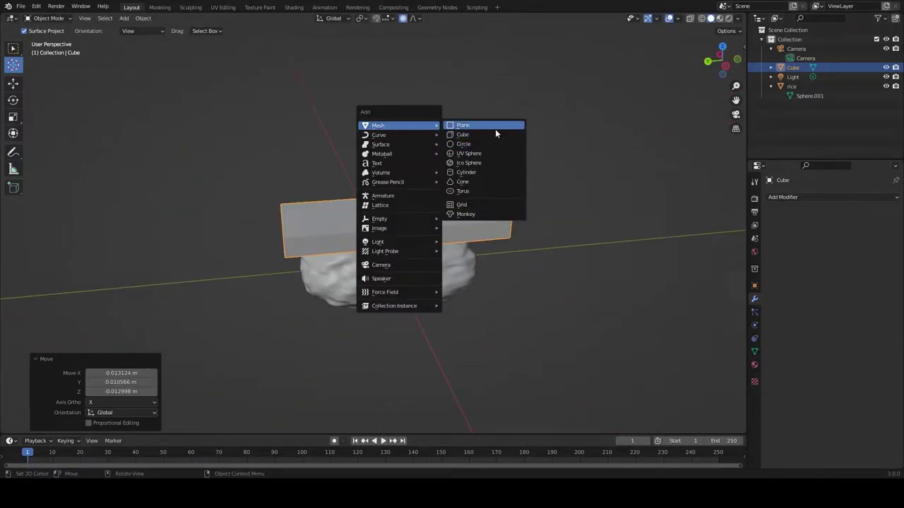
Add a second cube, flatten it along Z and lower it vertically.
left_click(480, 134)
mouse_move(480, 135)
middle_mouse_down()
mouse_move(551, 129)
mouse_move(541, 139)
middle_mouse_up()
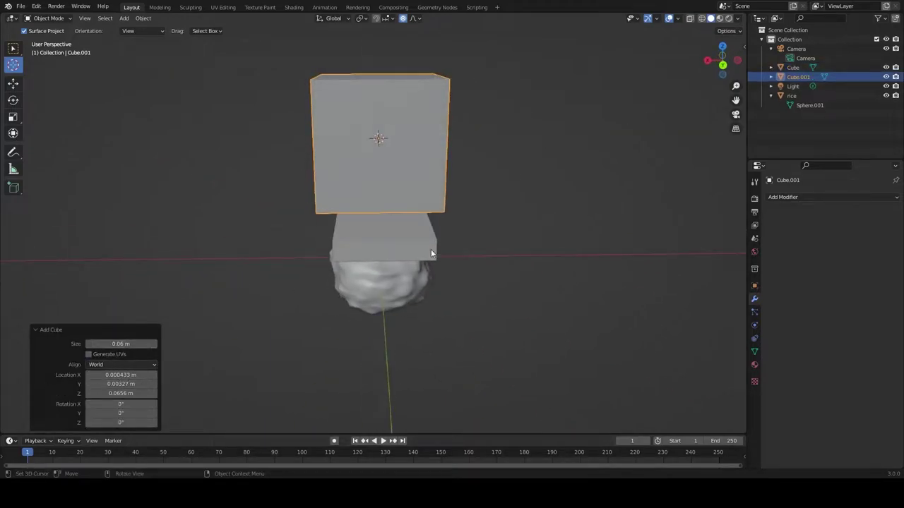
middle_click_drag(442, 246, 597, 232)
key("s")
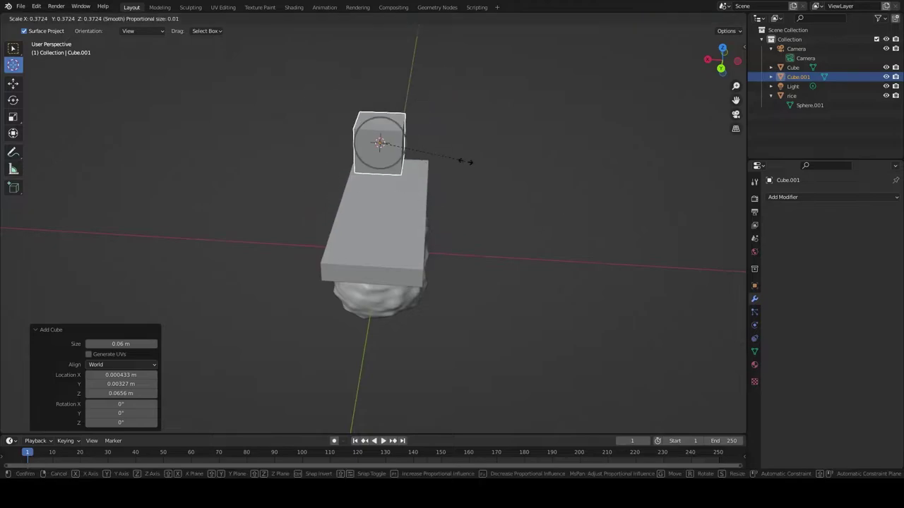
key("z")
left_click(380, 142)
mouse_move(380, 142)
middle_mouse_down()
mouse_move(454, 159)
mouse_move(426, 136)
middle_mouse_up()
key("g")
key("z")
left_click(434, 201)
Rename the first slab to EGG in the Outliner.
mouse_move(435, 202)
middle_mouse_down()
mouse_move(500, 210)
mouse_move(440, 236)
middle_mouse_up()
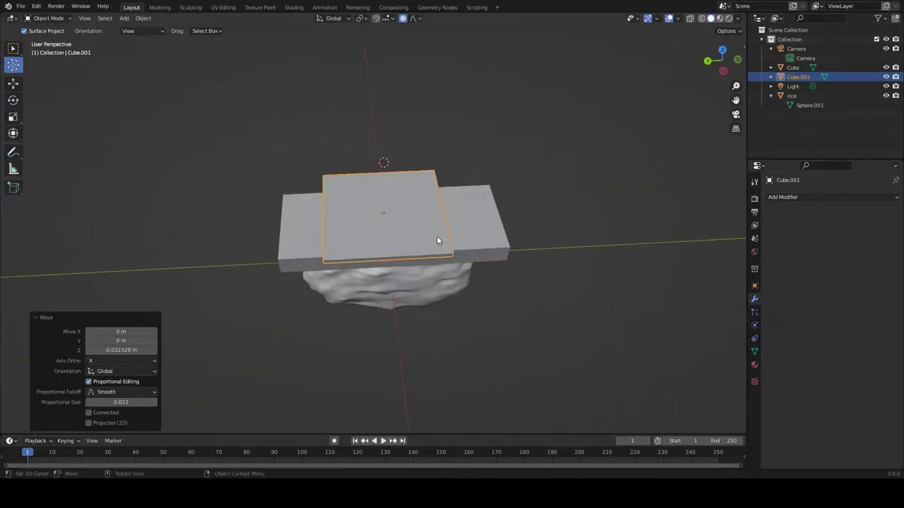
key("s")
key("Escape")
middle_click_drag(395, 212, 622, 195)
key("g")
key("Escape")
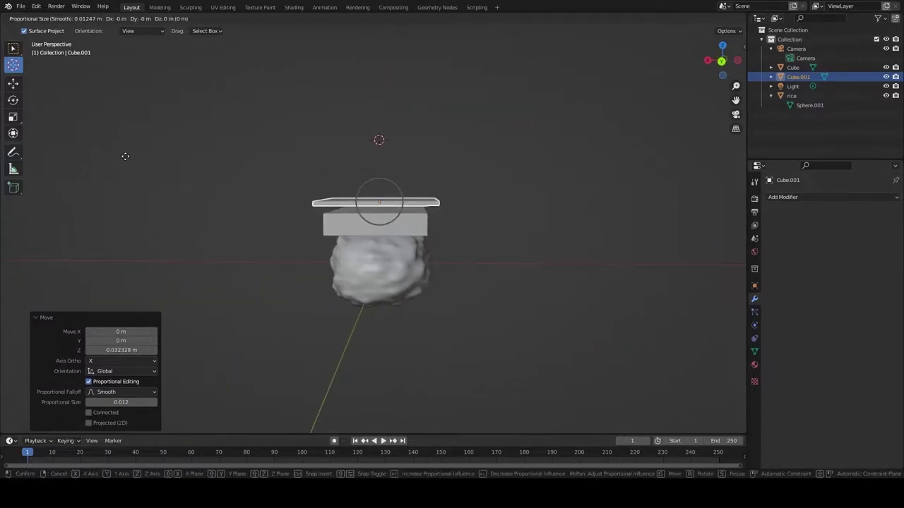
mouse_move(462, 188)
middle_mouse_down()
mouse_move(413, 199)
mouse_move(530, 279)
mouse_move(498, 172)
mouse_move(430, 150)
middle_mouse_up()
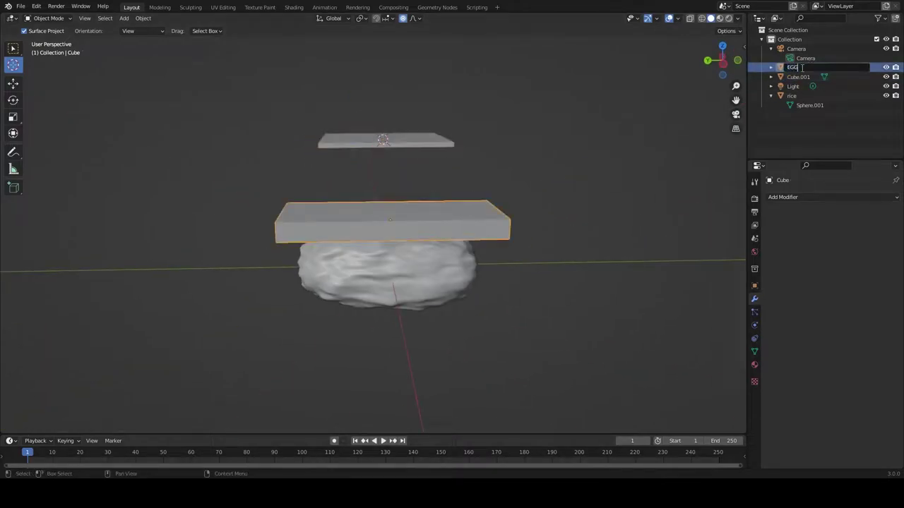
left_click(387, 276)
Select the flat top cube and narrow it to 0.378 along Y.
left_click(798, 67)
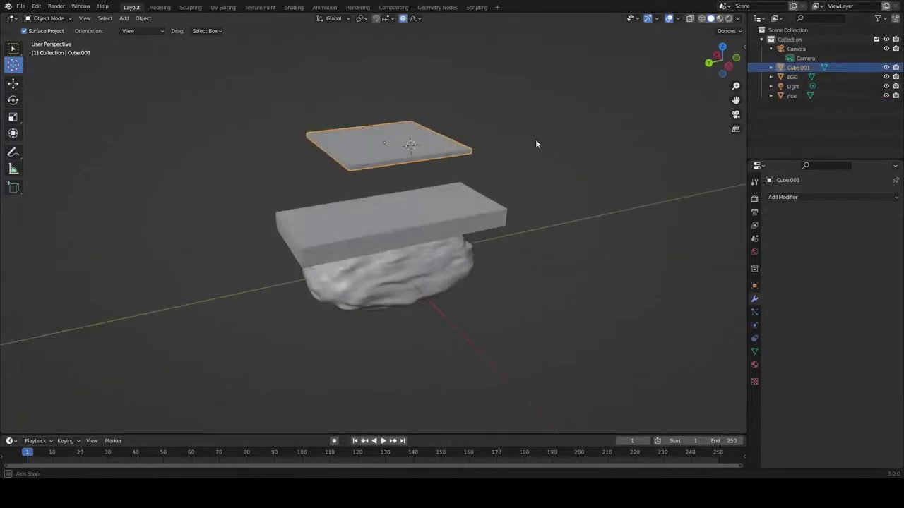
middle_click_drag(516, 131, 591, 176)
key("s")
key("y")
left_click(457, 143)
Stretch the strip to 2.911 along X and hide the EGG slab.
mouse_move(456, 143)
middle_mouse_down()
mouse_move(492, 156)
mouse_move(444, 196)
middle_mouse_up()
key("s")
key("x")
left_click(427, 382)
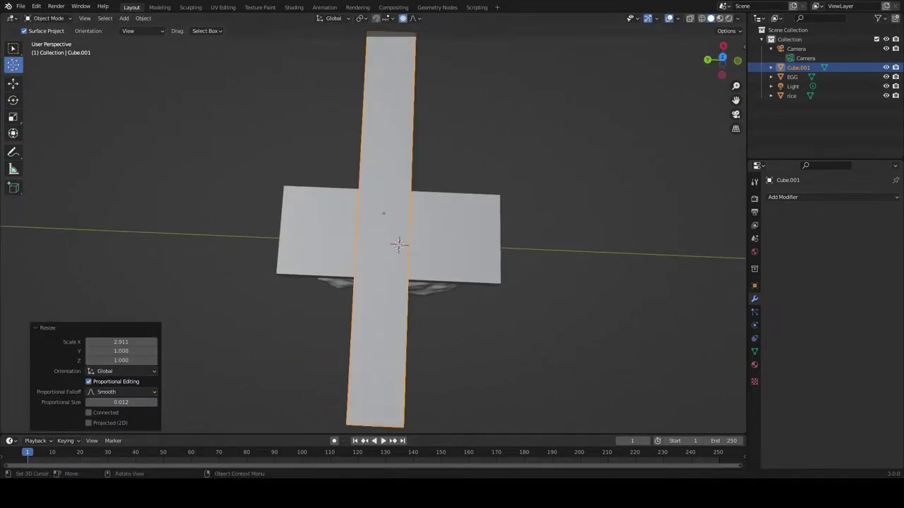
middle_click_drag(427, 381, 597, 76)
left_click_drag(886, 76, 884, 88)
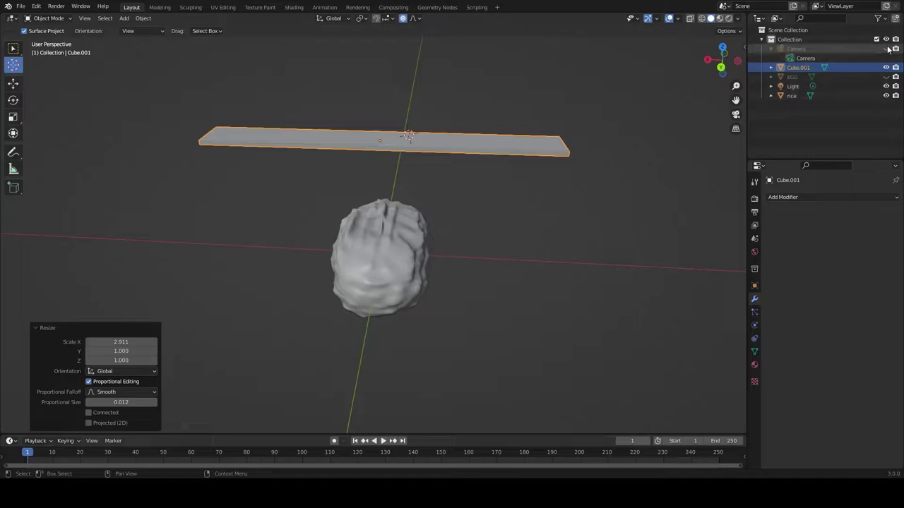
Hide the rice ball and try, then undo, a Subdivision modifier on the strip.
key("shift+h")
left_click(779, 197)
left_click(720, 370)
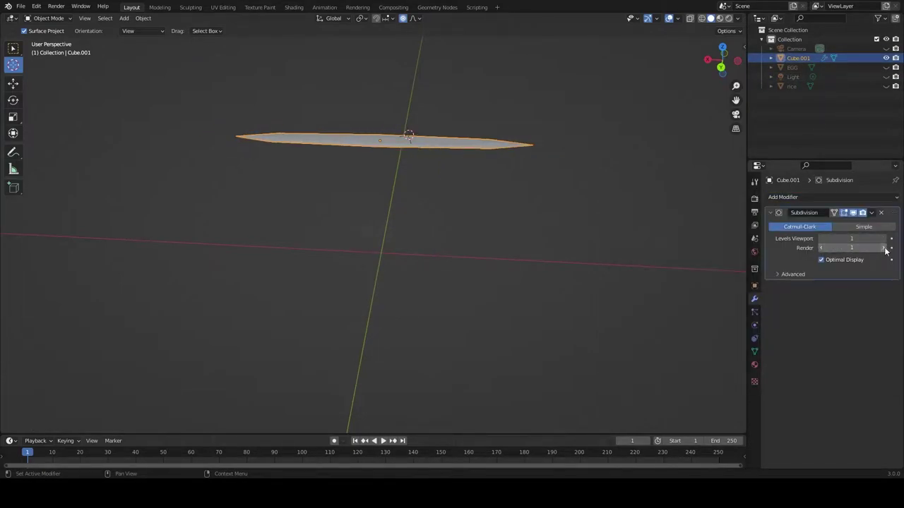
key("ctrl+z")
mouse_move(706, 262)
middle_mouse_down()
mouse_move(553, 268)
mouse_move(608, 264)
mouse_move(530, 252)
mouse_move(437, 273)
middle_mouse_up()
In Edit Mode, reshape the strip with three soft vertex moves.
key("Tab")
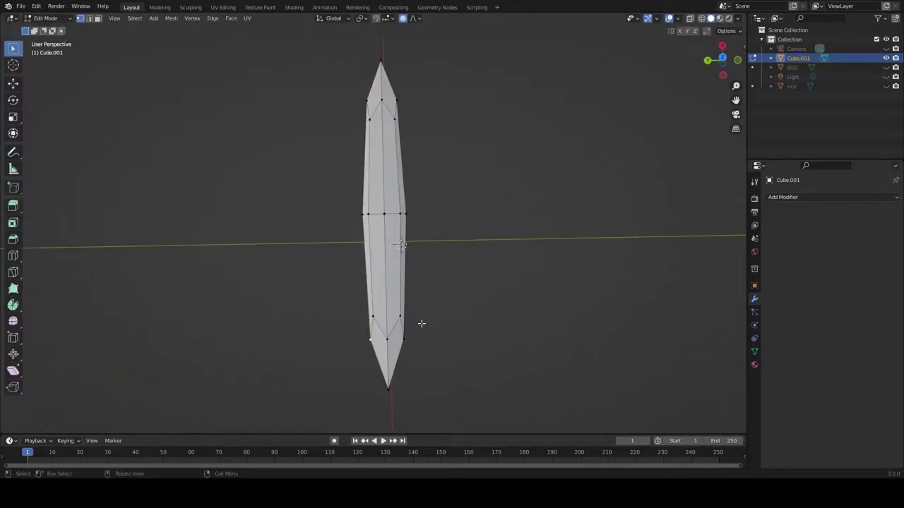
key("g")
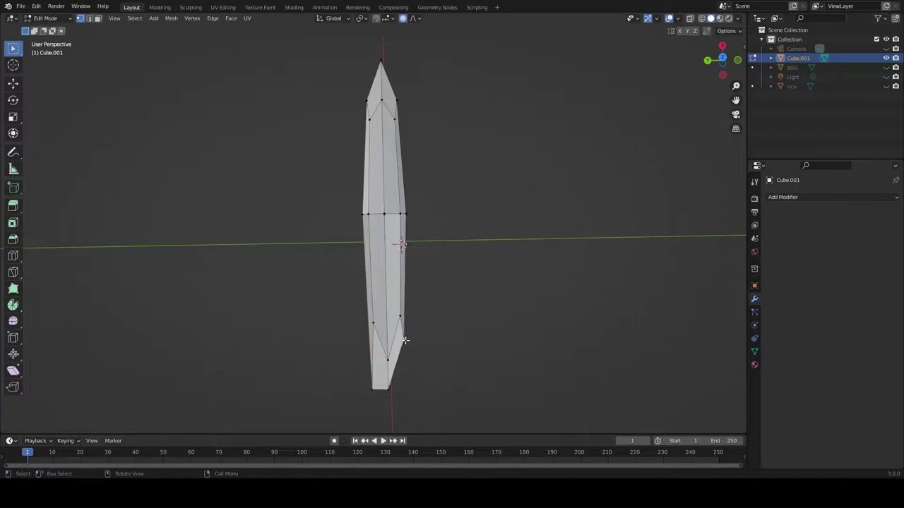
left_click(414, 408)
middle_click_drag(413, 409, 470, 291)
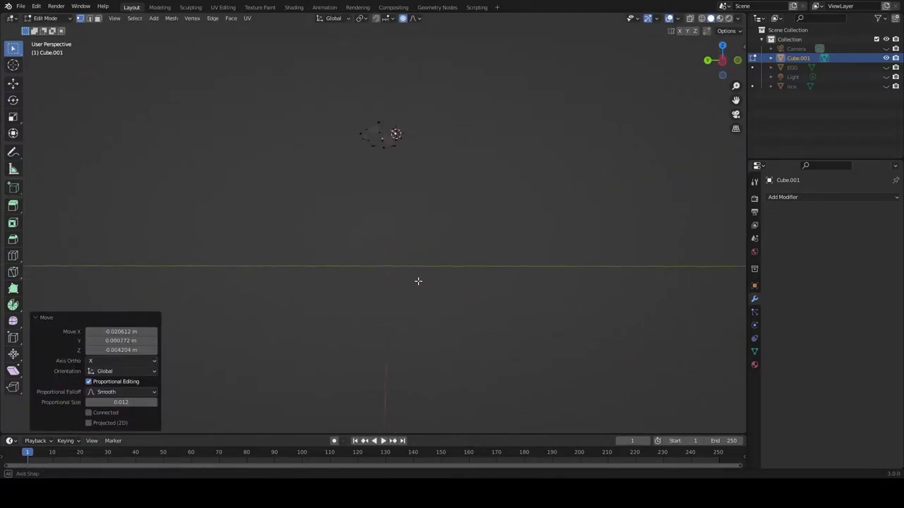
key("g")
middle_click_drag(433, 151, 367, 169)
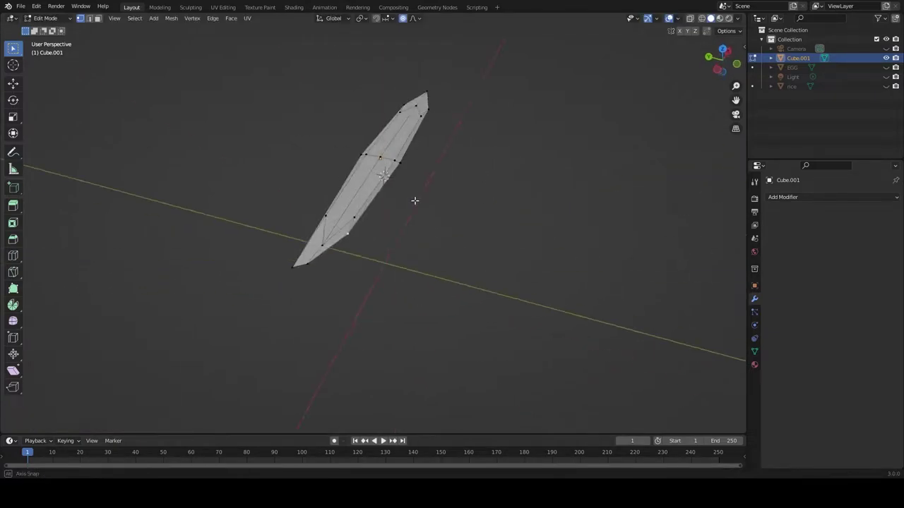
left_click(332, 177)
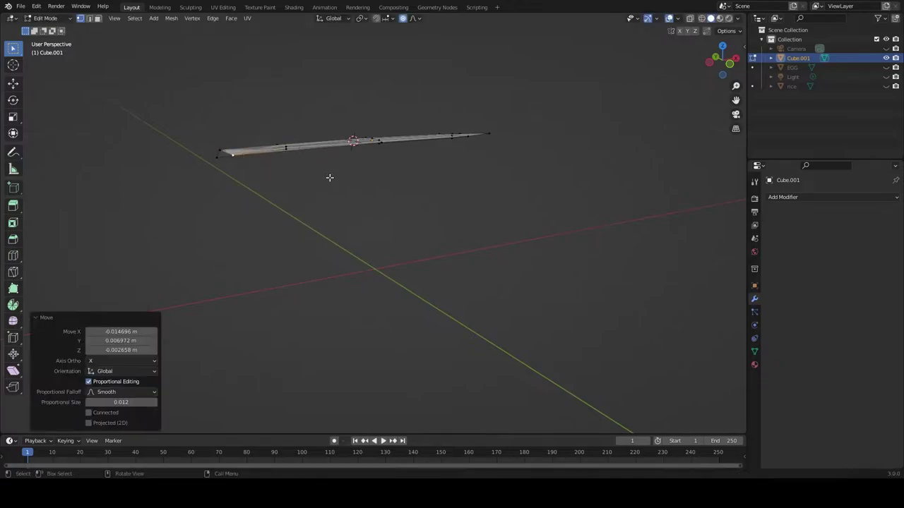
middle_click_drag(332, 176, 397, 187)
mouse_move(396, 252)
middle_mouse_down()
mouse_move(403, 205)
mouse_move(417, 245)
mouse_move(463, 170)
mouse_move(482, 195)
mouse_move(492, 192)
middle_mouse_up()
middle_click_drag(361, 114, 374, 124)
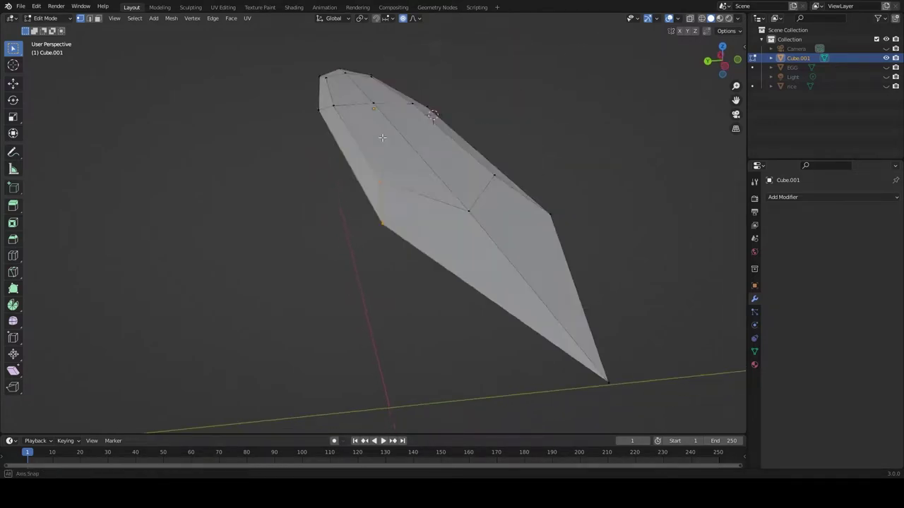
key("g")
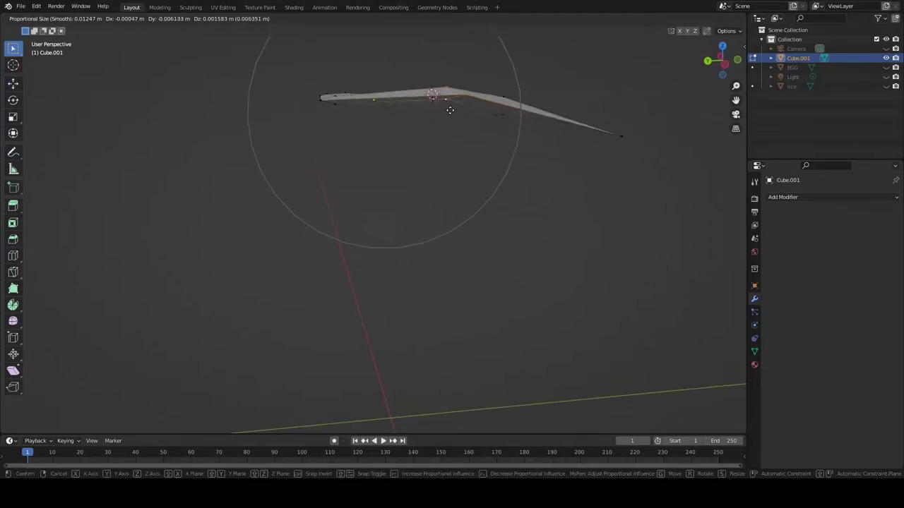
left_click(447, 156)
Nudge more strip vertices, including one constrained along X.
mouse_move(499, 190)
middle_mouse_down()
mouse_move(561, 196)
mouse_move(459, 260)
mouse_move(472, 303)
mouse_move(436, 270)
middle_mouse_up()
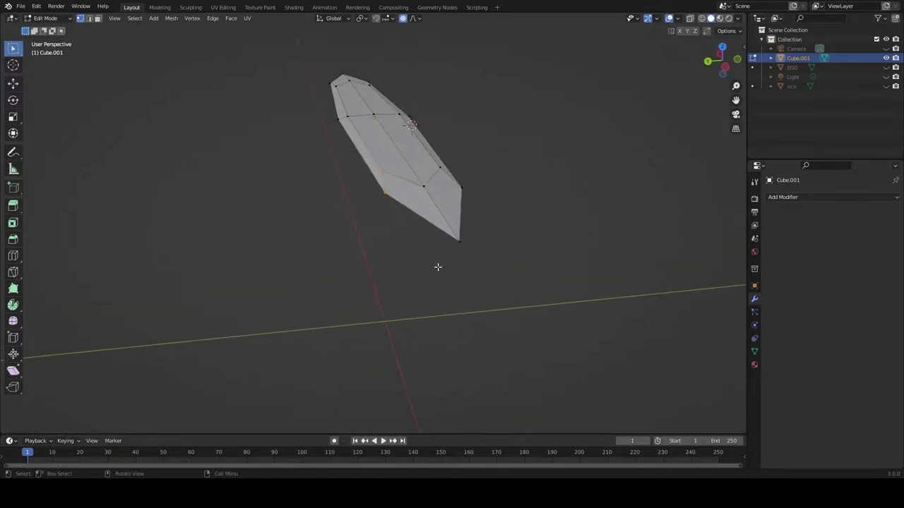
middle_click_drag(446, 223, 458, 228)
key("g")
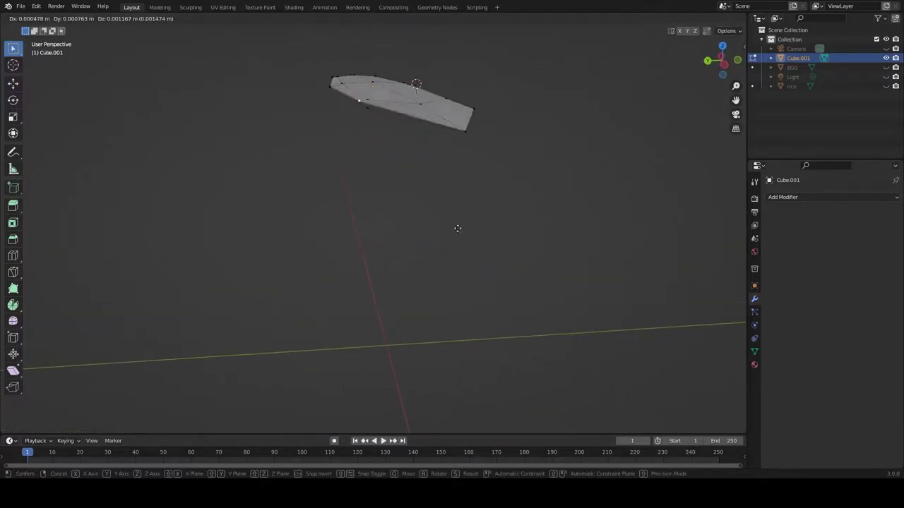
left_click(465, 260)
middle_click_drag(465, 259, 456, 240)
left_click(373, 149)
key("g")
mouse_move(373, 149)
middle_mouse_down()
mouse_move(378, 143)
mouse_move(382, 156)
middle_mouse_up()
left_click(375, 137)
key("g")
key("x")
left_click(367, 212)
Shift the bottom vertex along Y and adjust another vertex along Z.
middle_click_drag(367, 212, 350, 365)
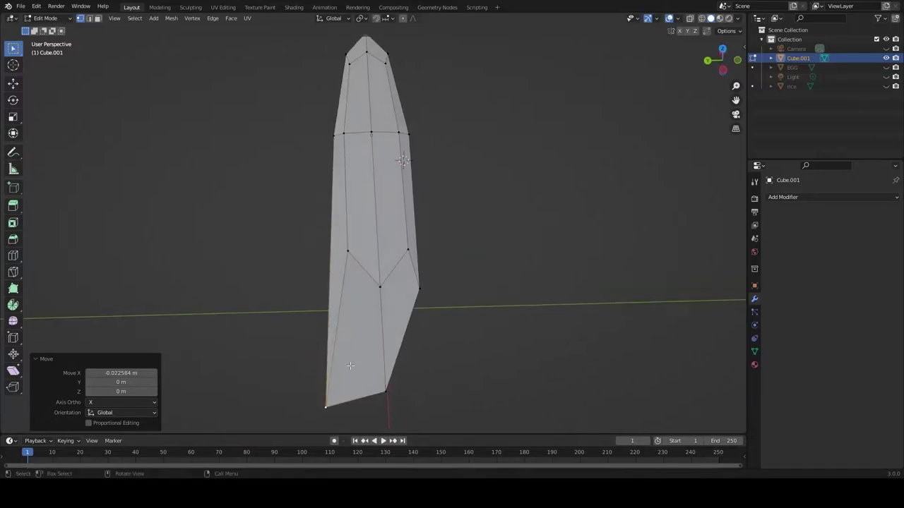
key("g")
key("y")
left_click(366, 337)
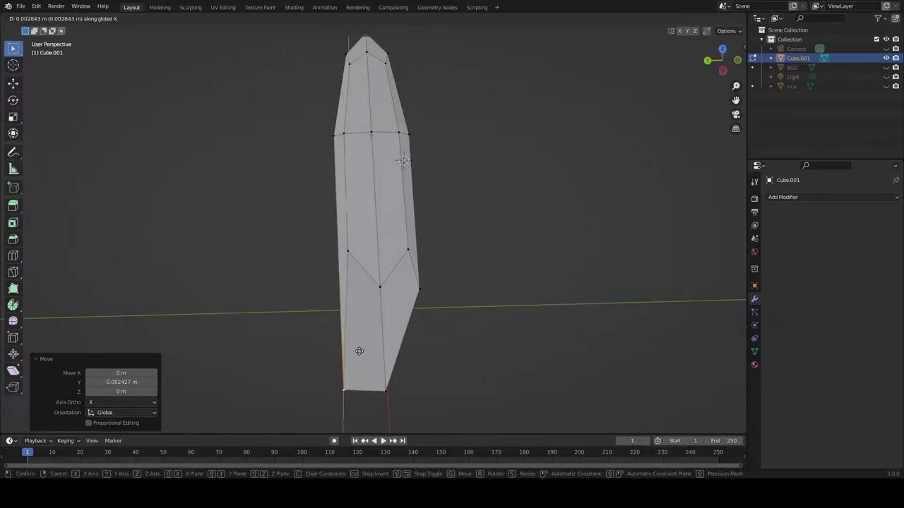
left_click(358, 352)
mouse_move(358, 351)
middle_mouse_down()
mouse_move(367, 306)
mouse_move(379, 321)
mouse_move(392, 316)
mouse_move(426, 233)
mouse_move(466, 237)
middle_mouse_up()
key("z")
left_click(363, 324)
In top view, align the strip's top-right and top-left corner vertices along X.
key("KP_7")
key("g")
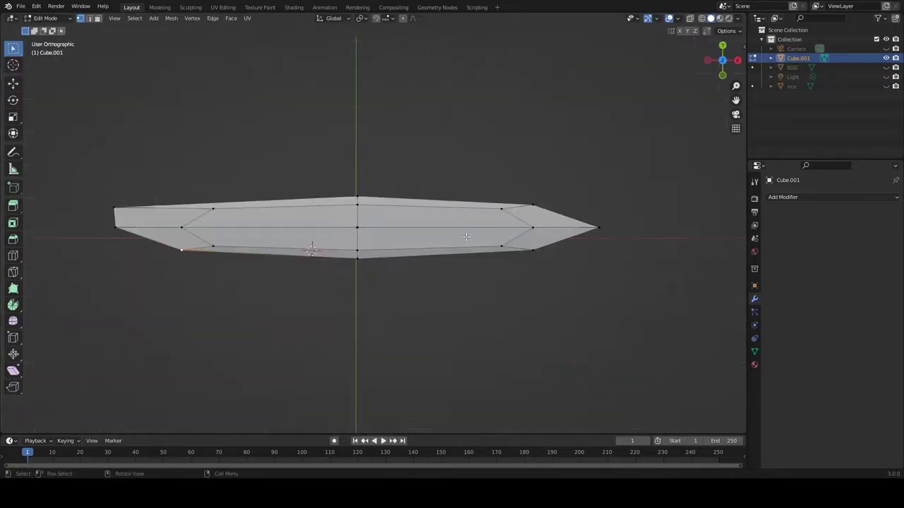
left_click(400, 227)
mouse_move(400, 227)
middle_mouse_down()
mouse_move(221, 284)
mouse_move(294, 209)
mouse_move(559, 115)
middle_mouse_up()
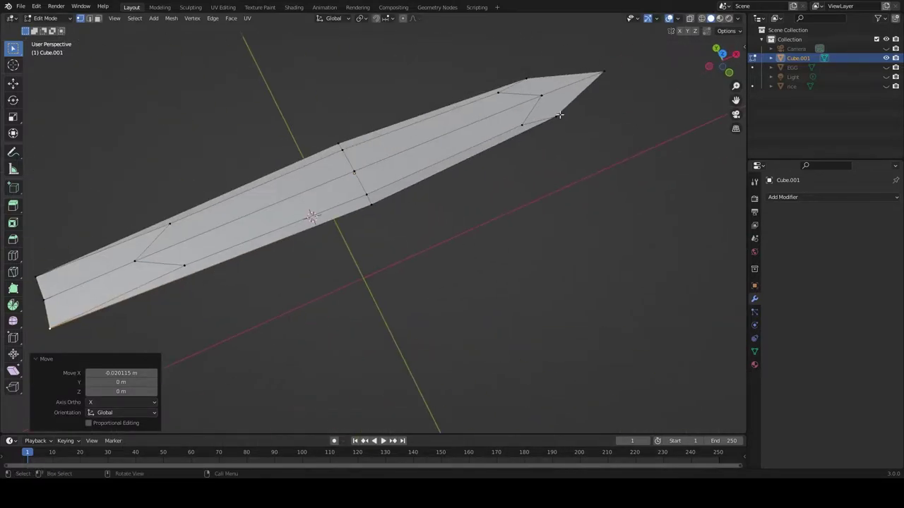
key("KP_7")
left_click(637, 127)
left_click(532, 205)
key("g")
key("x")
left_click(644, 170)
left_click(115, 206)
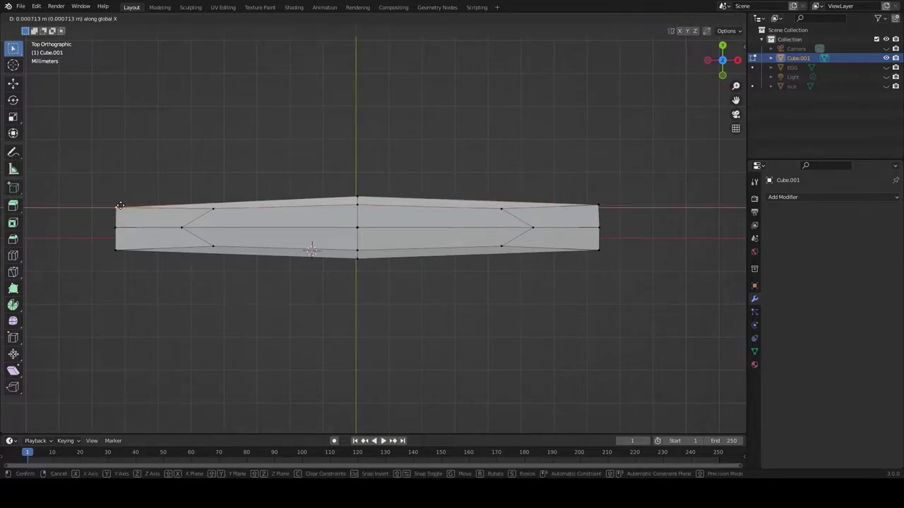
left_click(120, 204)
Straighten the strip's top edge and slightly shift the bottom-middle vertices along Y.
middle_click_drag(120, 205, 388, 256)
key("KP_7")
left_click(357, 196)
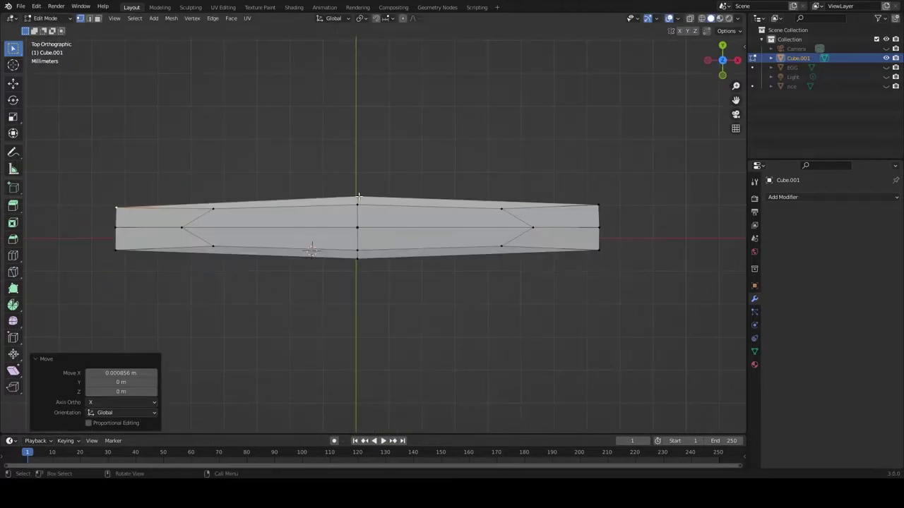
key("g")
left_click(374, 201)
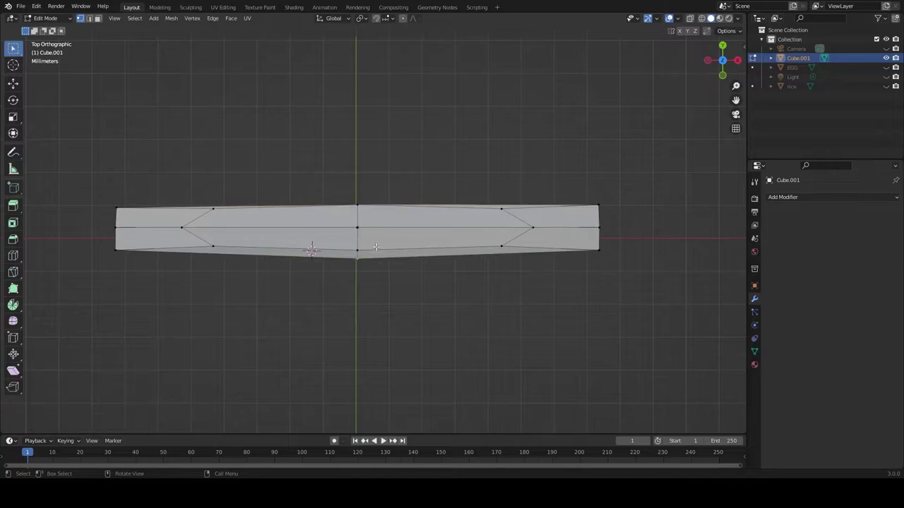
left_click(377, 243)
left_click(386, 258)
left_click(388, 252)
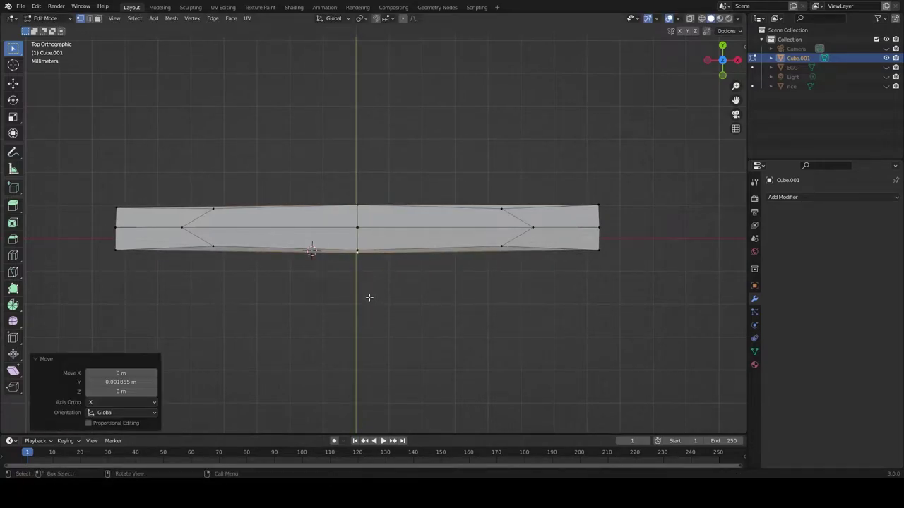
mouse_move(369, 297)
middle_mouse_down()
mouse_move(425, 153)
mouse_move(581, 171)
mouse_move(517, 175)
mouse_move(535, 156)
mouse_move(538, 183)
mouse_move(595, 157)
mouse_move(575, 165)
mouse_move(483, 255)
mouse_move(424, 258)
mouse_move(449, 210)
middle_mouse_up()
Reposition the strip's mesh with two successive moves.
left_click(400, 261)
left_click(414, 271)
key("g")
left_click(533, 153)
Return to Object Mode, reveal the hidden egg slab and adjust the strip.
key("Tab")
middle_click_drag(414, 138, 474, 223)
key("alt+h")
middle_click_drag(508, 170, 468, 168)
key("r")
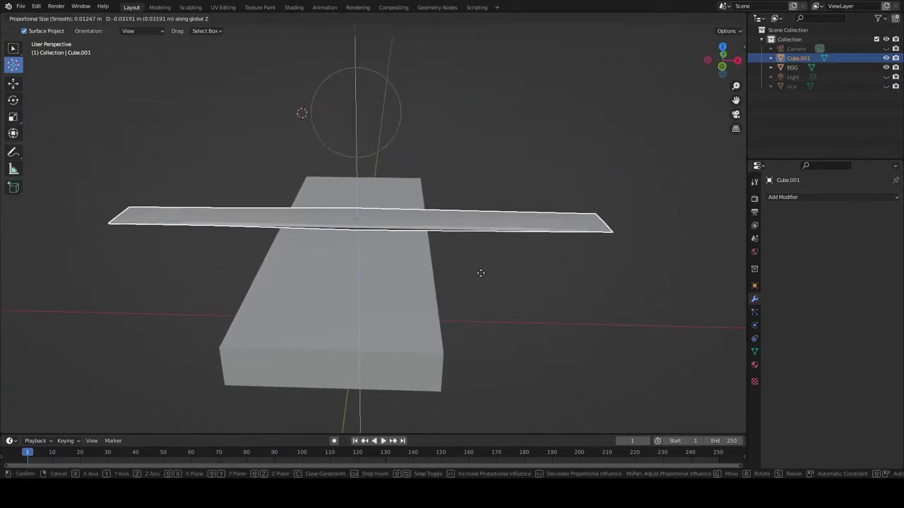
left_click(487, 266)
Lower the strip along Z onto the slab top, with a proportional adjustment.
middle_click_drag(489, 254, 493, 250)
key("z")
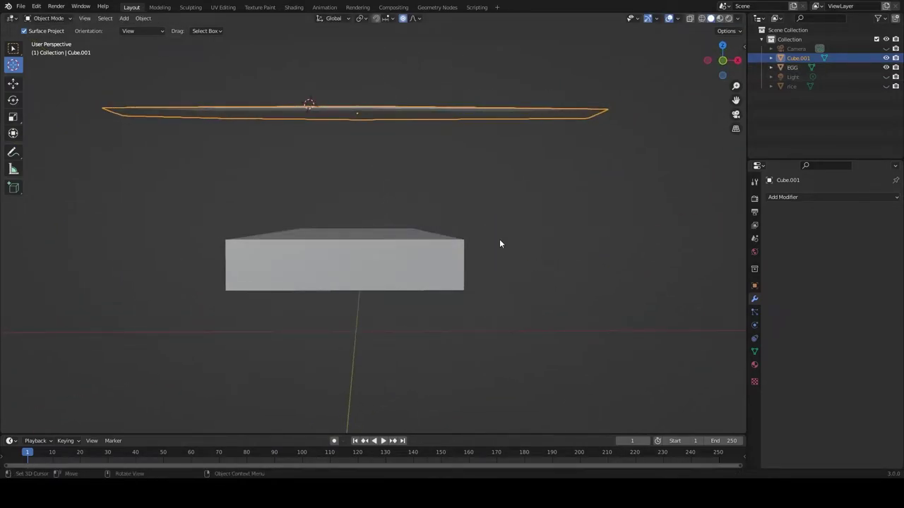
key("g")
key("z")
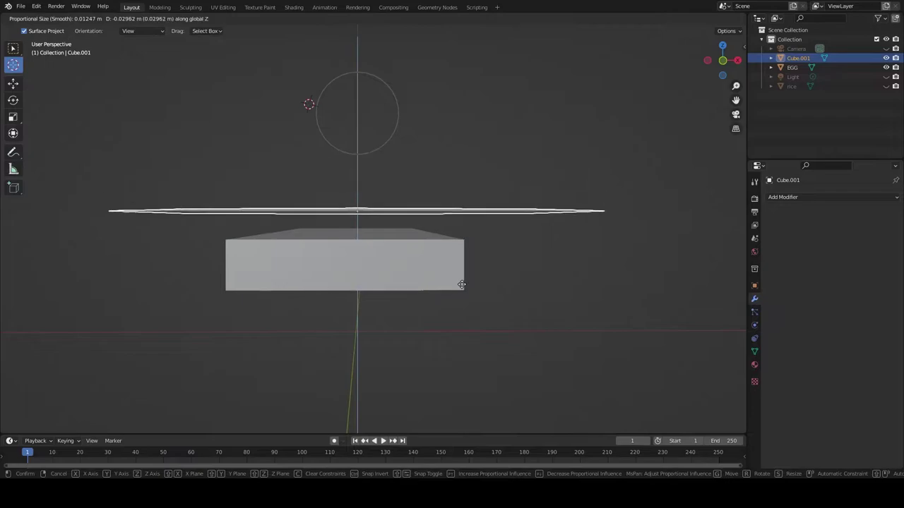
left_click(460, 303)
mouse_move(461, 303)
middle_mouse_down()
mouse_move(364, 285)
mouse_move(377, 289)
middle_mouse_up()
key("g")
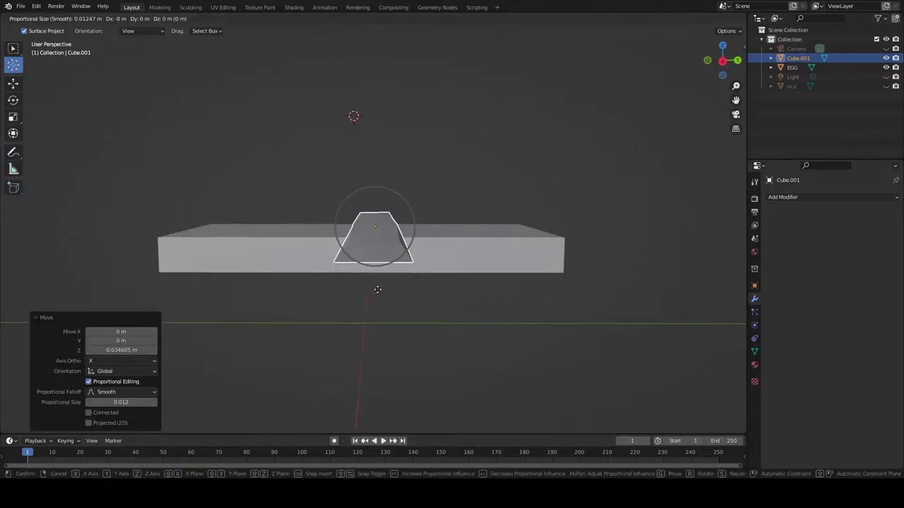
left_click(398, 302)
Stretch the strip 2.299 times along Y to span the slab.
mouse_move(398, 302)
middle_mouse_down()
mouse_move(619, 171)
mouse_move(591, 245)
mouse_move(441, 196)
middle_mouse_up()
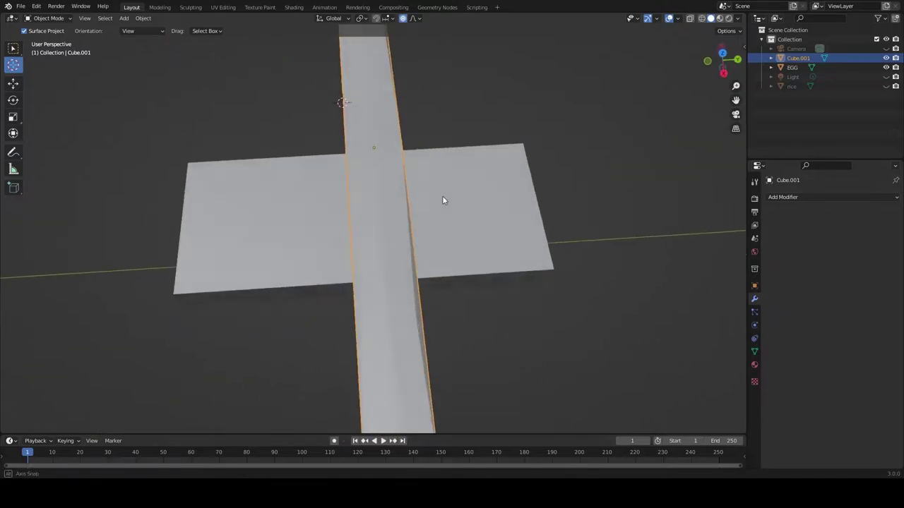
key("s")
key("y")
left_click(529, 169)
Fine-tune the strip's height above the slab with two Z moves.
mouse_move(529, 169)
middle_mouse_down()
mouse_move(474, 154)
mouse_move(623, 119)
mouse_move(622, 132)
middle_mouse_up()
key("g")
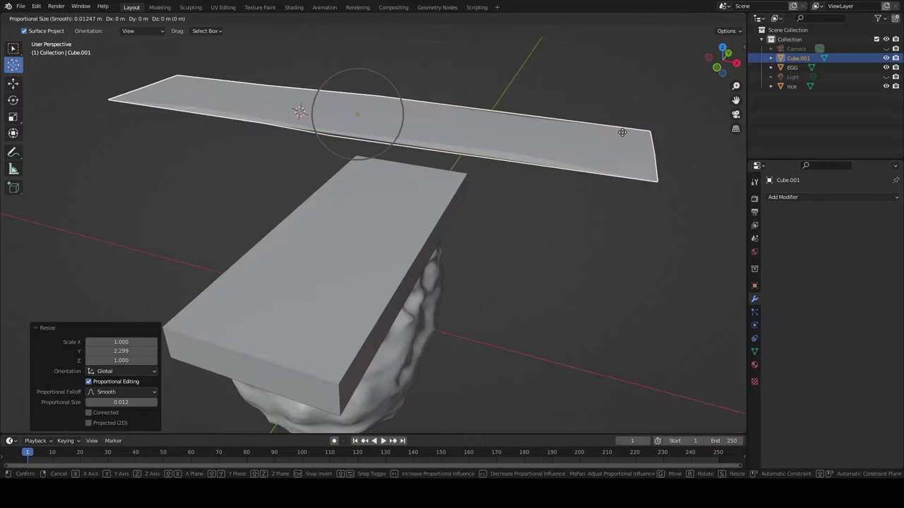
key("z")
left_click(605, 235)
mouse_move(605, 235)
middle_mouse_down()
mouse_move(567, 201)
mouse_move(513, 279)
mouse_move(535, 202)
mouse_move(529, 265)
middle_mouse_up()
key("g")
key("z")
left_click(565, 200)
Add a Subdivision Surface modifier to the strip.
key("Tab")
key("Tab")
left_click(13, 48)
left_click(782, 197)
left_click(727, 351)
Apply the subdivision, then shift the strip's end vertices along X in top view.
mouse_move(727, 351)
middle_mouse_down()
mouse_move(667, 215)
mouse_move(696, 265)
mouse_move(744, 219)
mouse_move(808, 122)
middle_mouse_up()
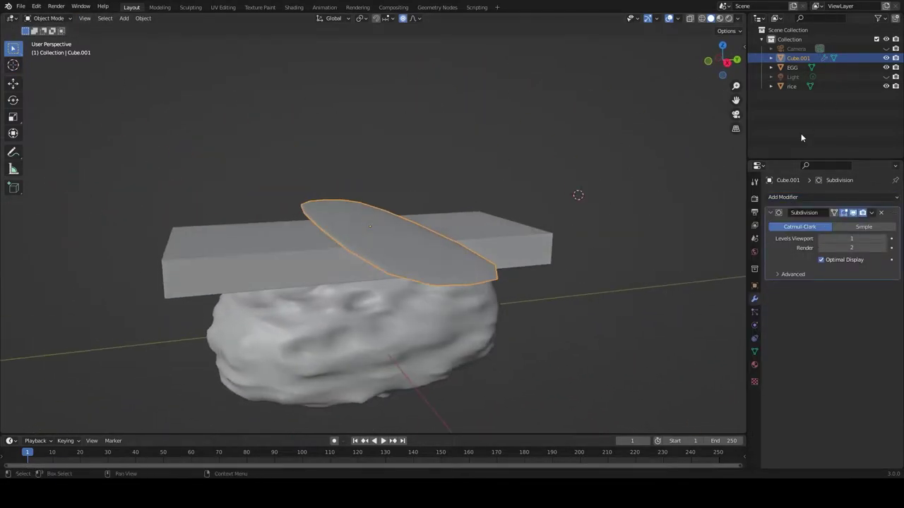
key("ctrl+x")
mouse_move(734, 244)
middle_mouse_down()
mouse_move(575, 273)
mouse_move(400, 372)
middle_mouse_up()
key("Tab")
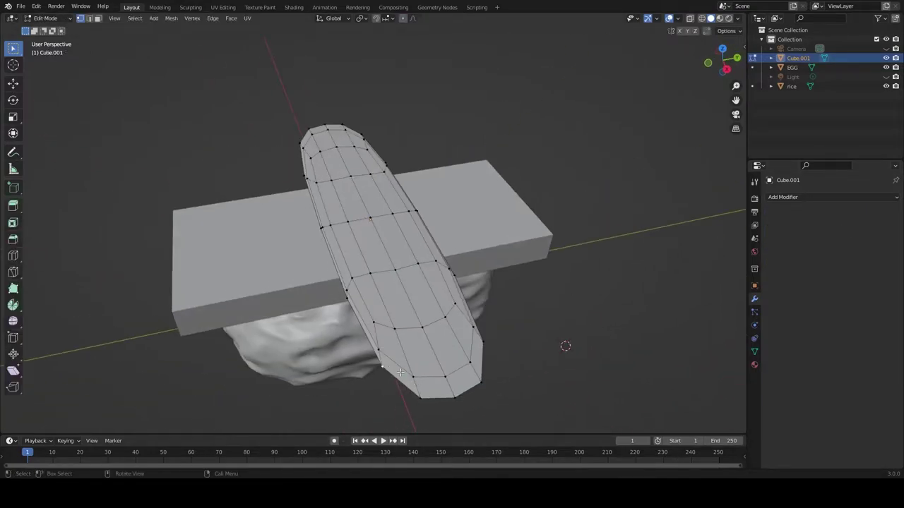
key("KP_7")
key("g")
key("x")
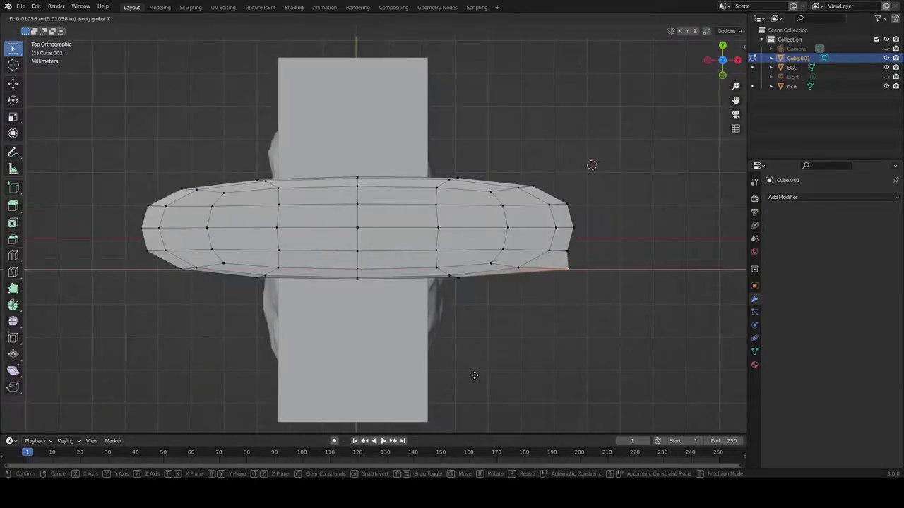
left_click(472, 377)
Move the top-right edge along X and the top-left corner vertex −0.008987 m.
left_click(526, 186)
key("g")
key("x")
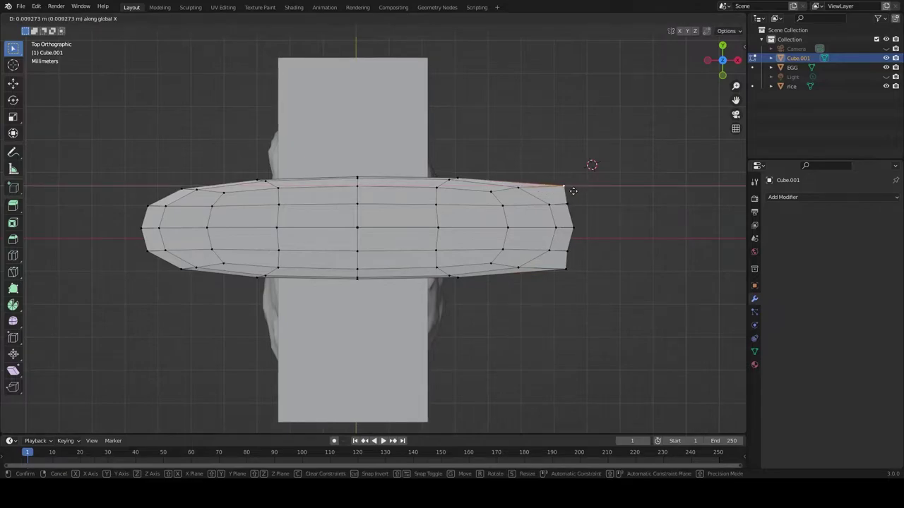
key("Return")
left_click(182, 189)
key("g")
key("x")
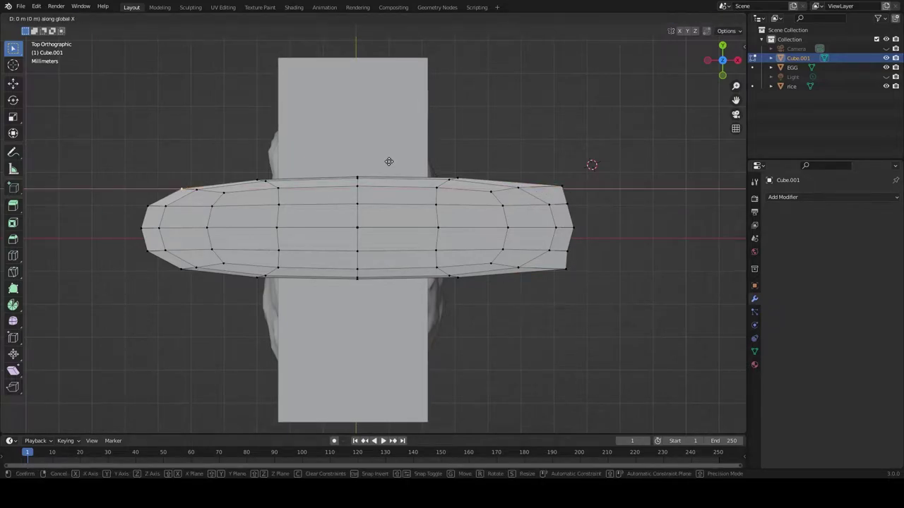
key("Return")
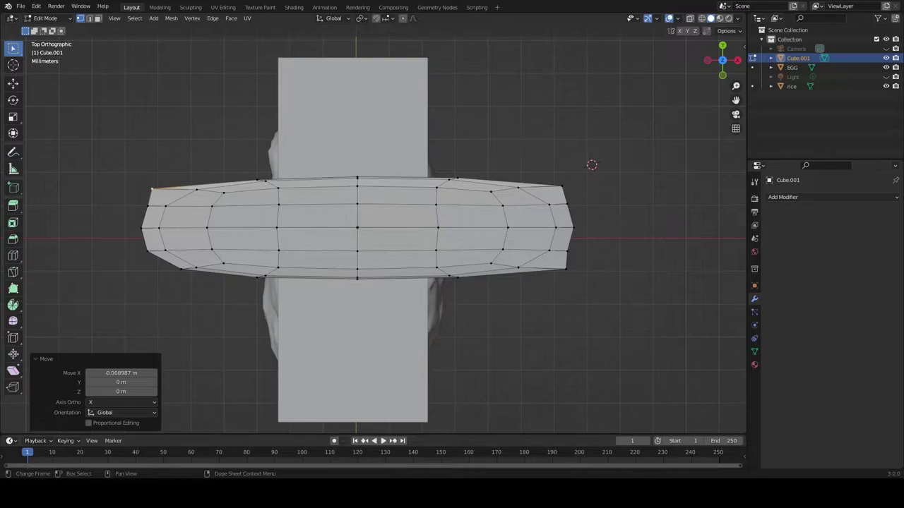
mouse_move(395, 233)
middle_mouse_down()
mouse_move(436, 208)
mouse_move(295, 98)
middle_mouse_up()
Try the Clay Strips brush in Sculpting, then return to Layout and nudge a vertex along X.
left_click(190, 7)
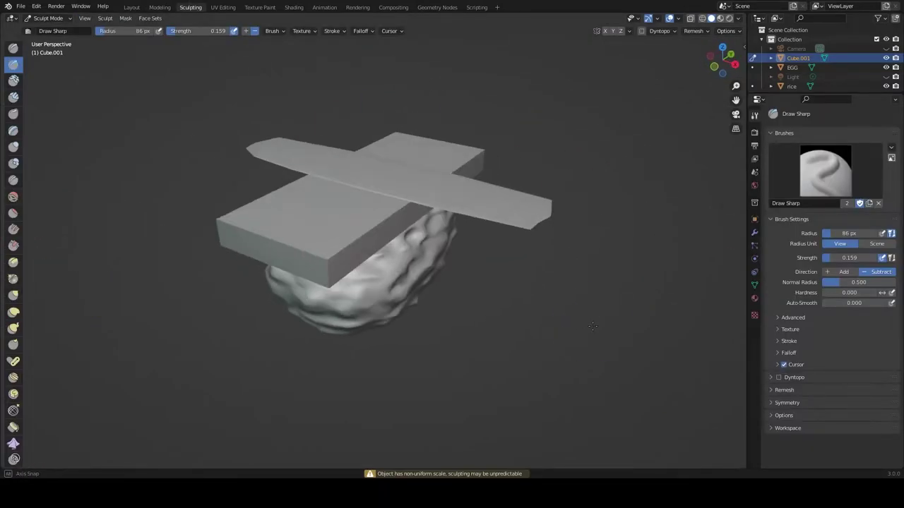
left_click(13, 97)
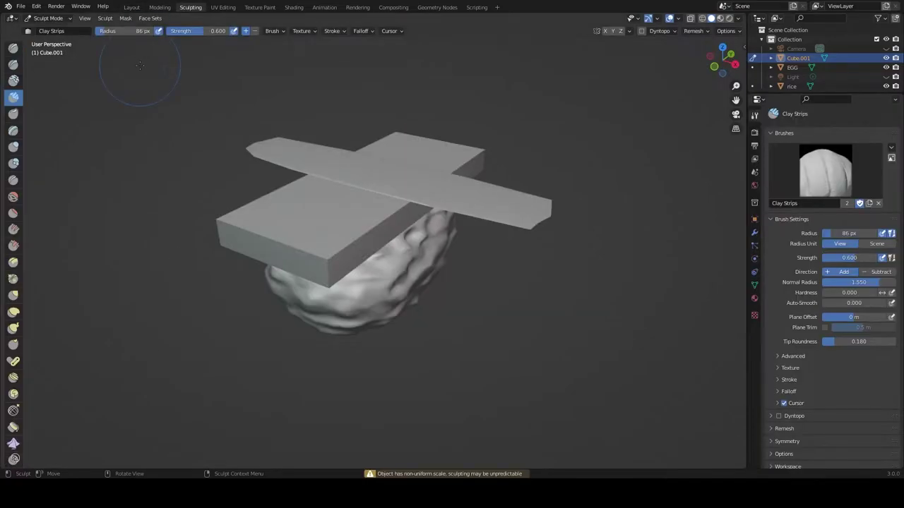
left_click(131, 7)
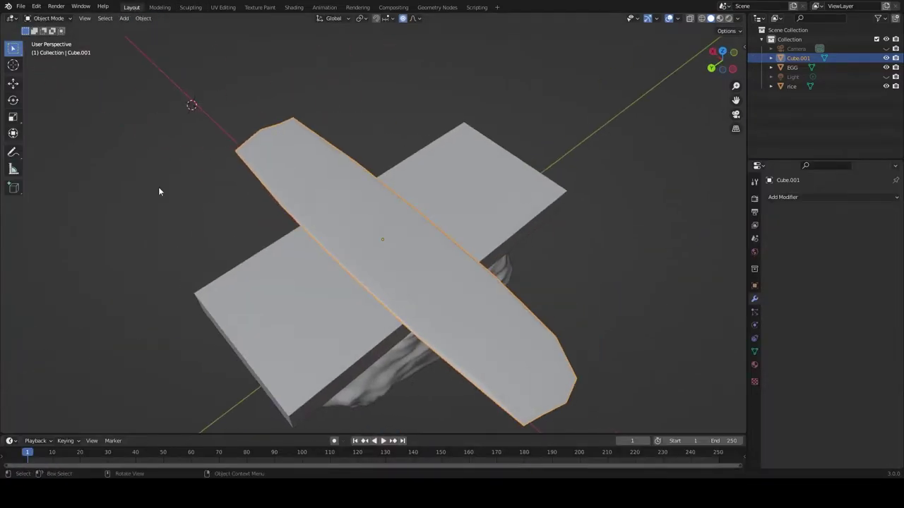
key("Tab")
key("g")
key("y")
key("x")
left_click(600, 197)
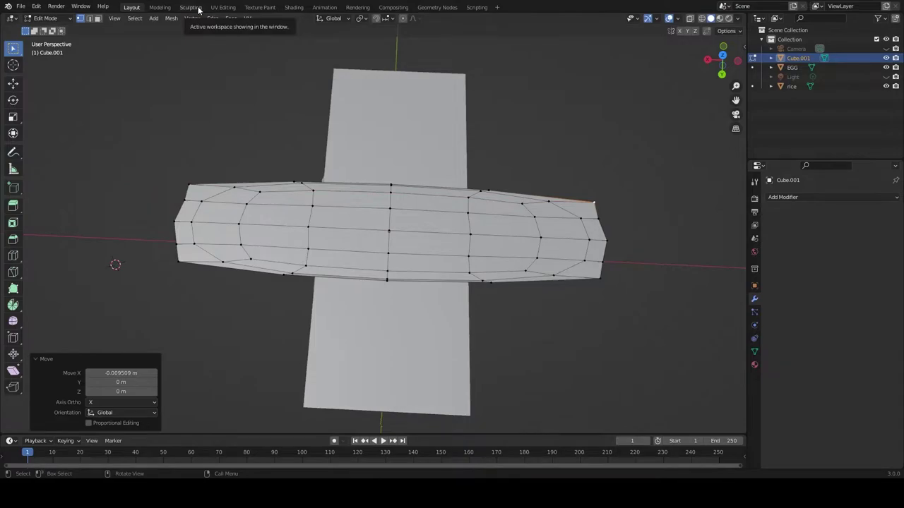
middle_click_drag(579, 177, 639, 214)
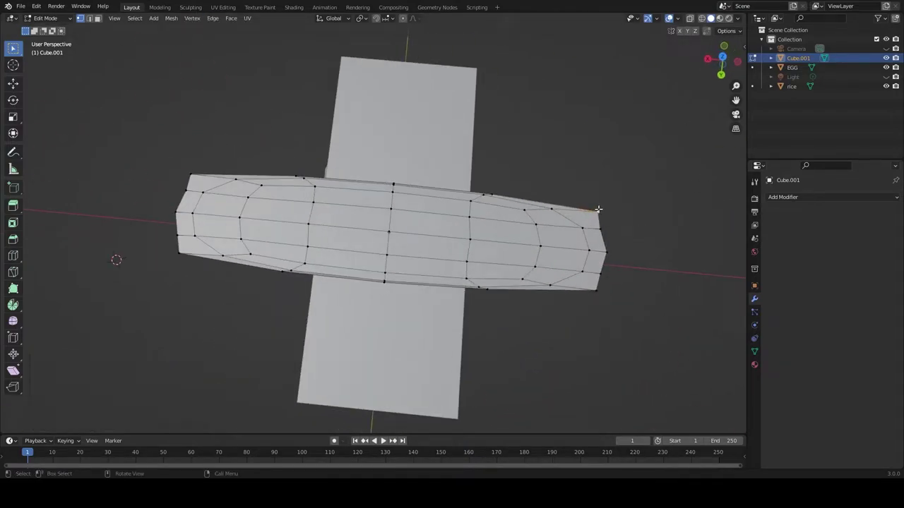
Delete the end edge loop and straighten the right-end vertices along X.
key("x")
left_click(575, 331)
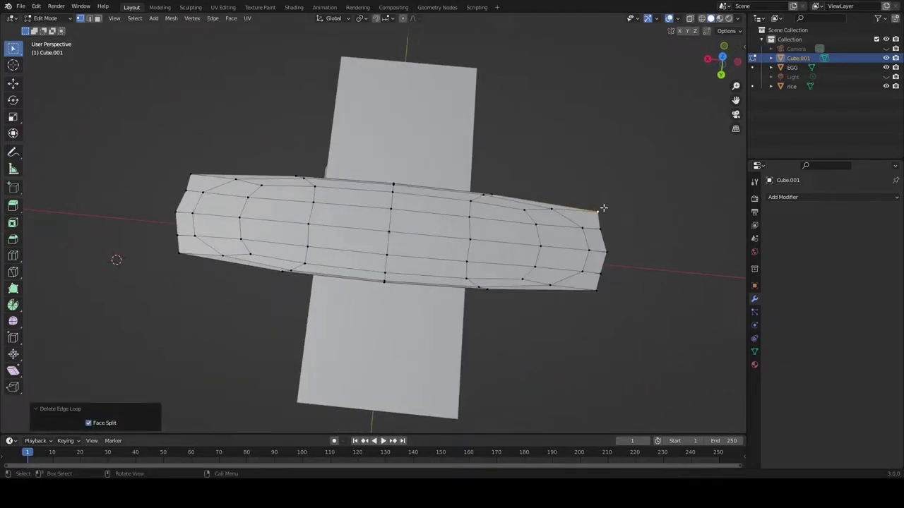
key("g")
key("x")
left_click(620, 212)
key("g")
key("x")
left_click(631, 219)
key("g")
key("x")
left_click(615, 268)
key("g")
key("x")
left_click(565, 293)
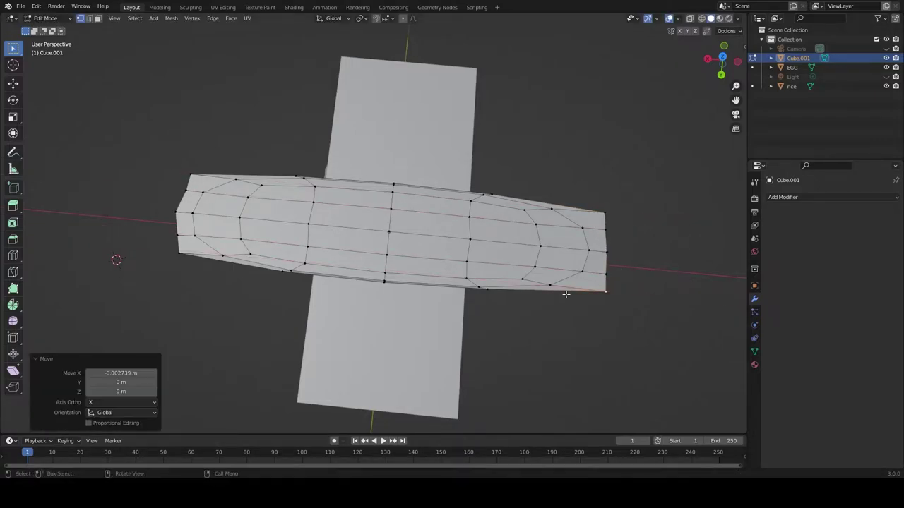
Straighten the strip's left-end vertices along X, then select a vertex on the strip.
middle_click_drag(566, 293, 169, 222)
key("g")
key("x")
left_click(188, 208)
key("g")
key("x")
left_click(191, 268)
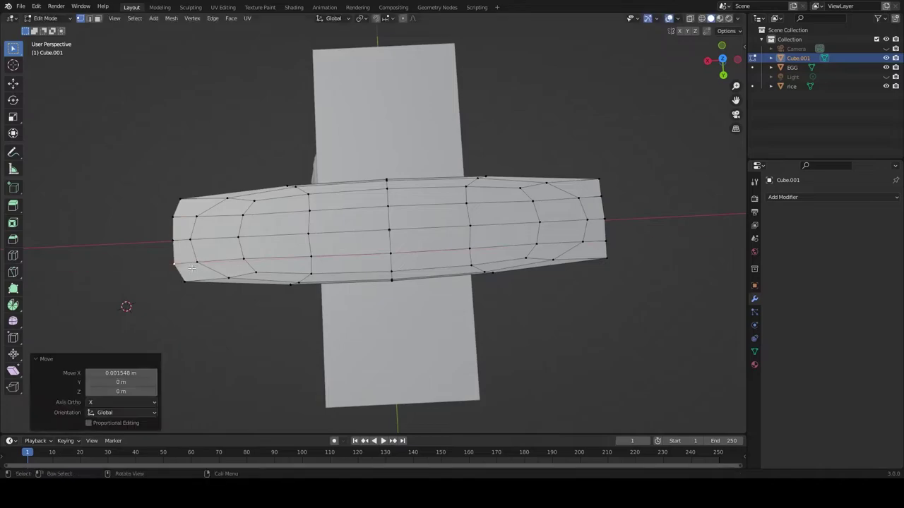
key("g")
key("x")
left_click(185, 269)
mouse_move(185, 268)
middle_mouse_down()
mouse_move(532, 129)
mouse_move(619, 105)
mouse_move(638, 182)
mouse_move(649, 132)
mouse_move(585, 94)
mouse_move(489, 166)
mouse_move(526, 141)
mouse_move(554, 228)
mouse_move(460, 209)
mouse_move(435, 181)
mouse_move(421, 204)
middle_mouse_up()
left_click(488, 165)
Cancel an X rotation and shift the selected strip vertices vertically instead.
middle_click_drag(476, 222, 480, 282)
key("r")
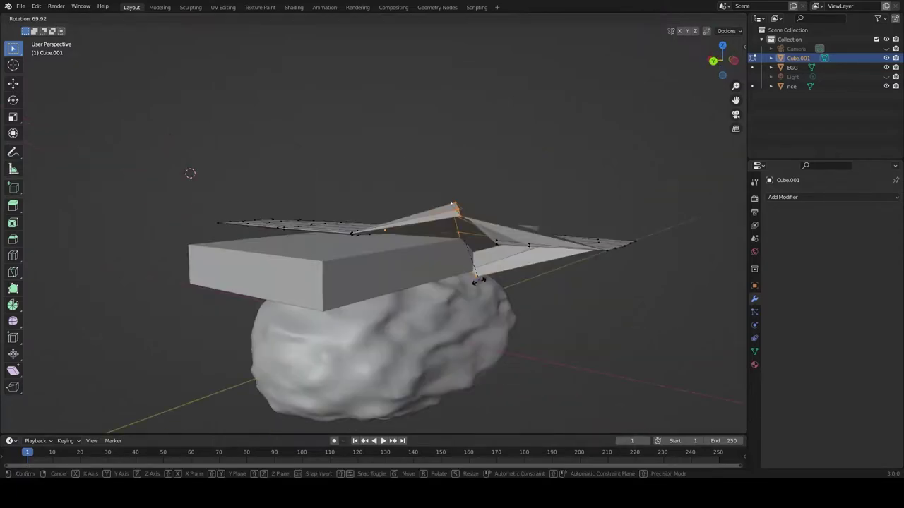
key("x")
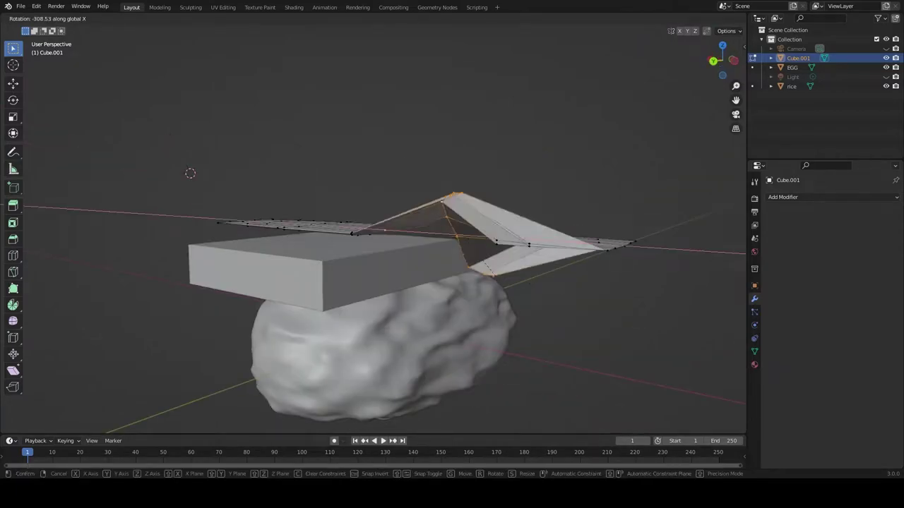
key("Escape")
key("g")
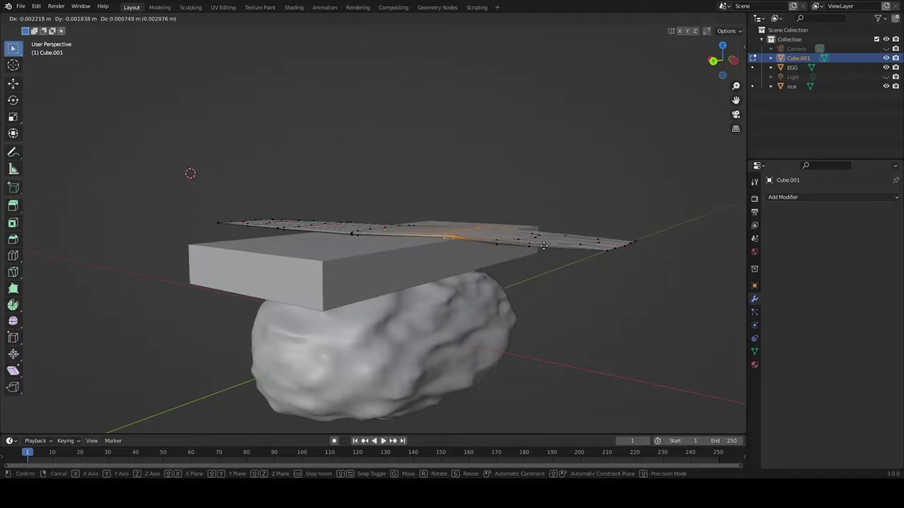
key("x")
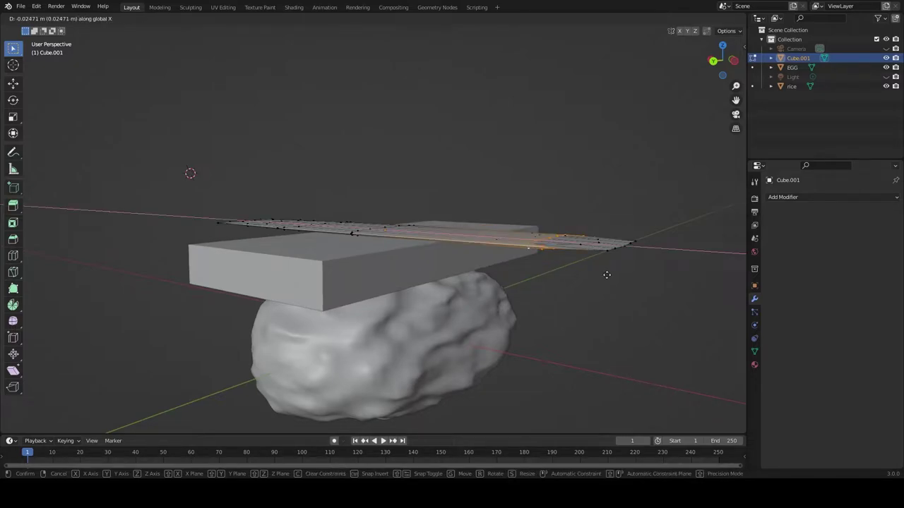
key("z")
left_click(502, 264)
Abandon a trial bend of the strip's end and open the egg slab in the Shading workspace.
mouse_move(501, 264)
middle_mouse_down()
mouse_move(513, 135)
mouse_move(478, 182)
mouse_move(542, 217)
middle_mouse_up()
key("g")
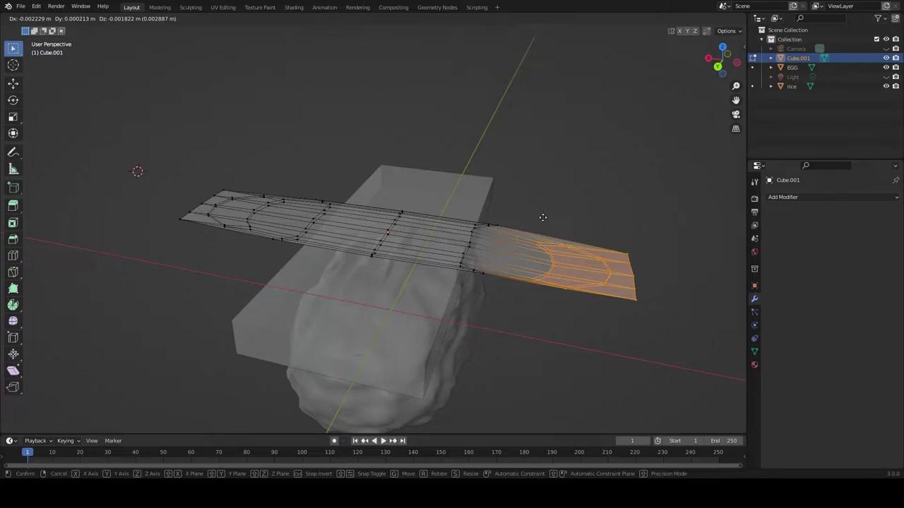
key("r")
key("z")
key("y")
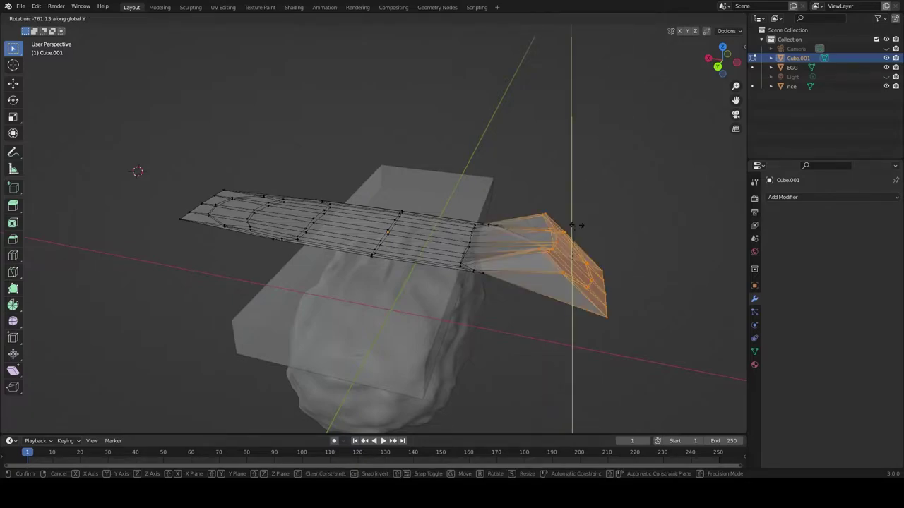
right_click(575, 225)
middle_click_drag(575, 224, 551, 152)
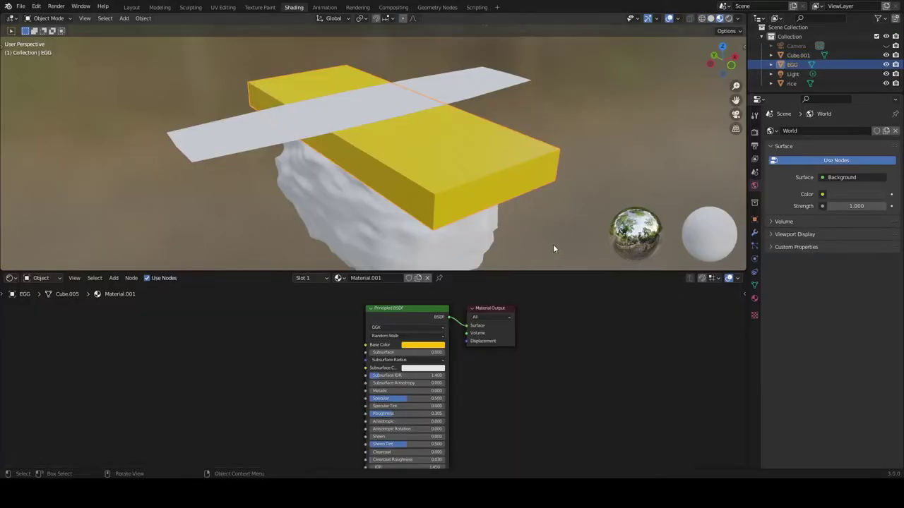
left_click(113, 277)
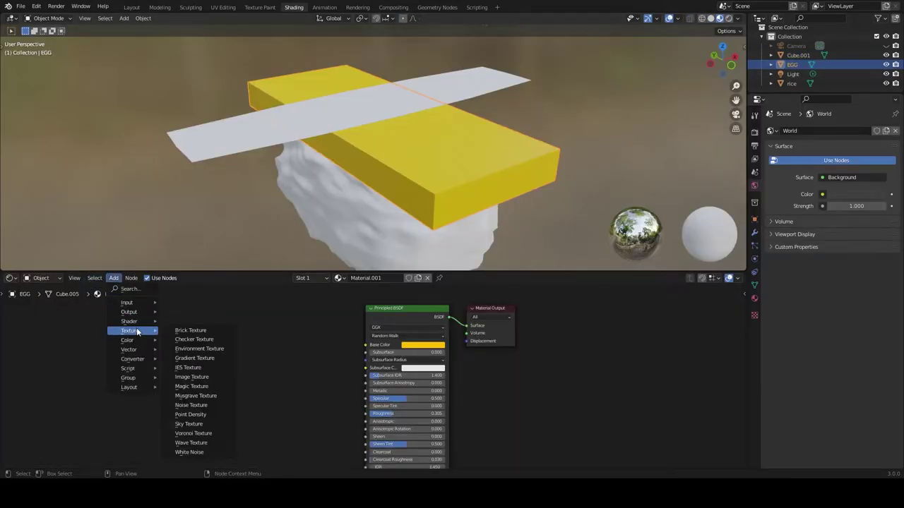
mouse_move(132, 359)
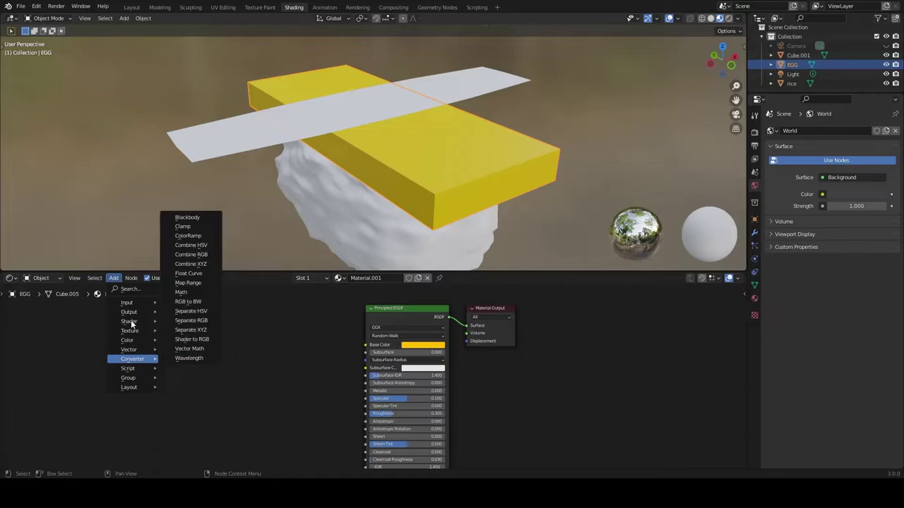
Add a Voronoi Texture and connect its Distance output to the Principled BSDF Base Color.
key("Escape")
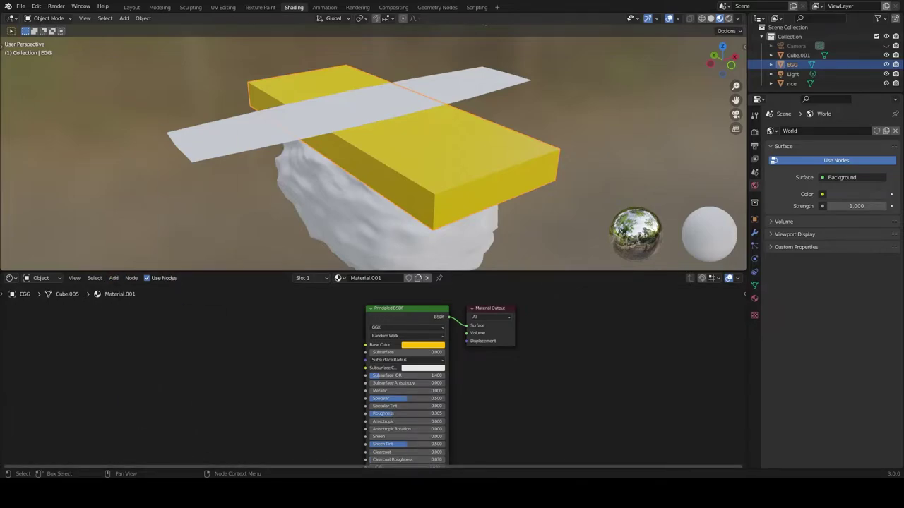
key("shift+a")
left_click(224, 401)
left_click_drag(278, 353, 367, 346)
left_click_drag(276, 347, 366, 344)
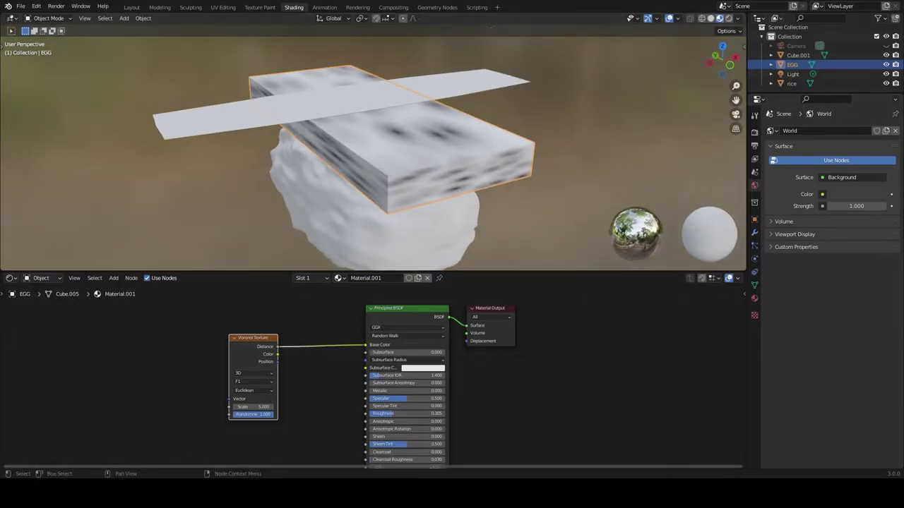
key("shift+a")
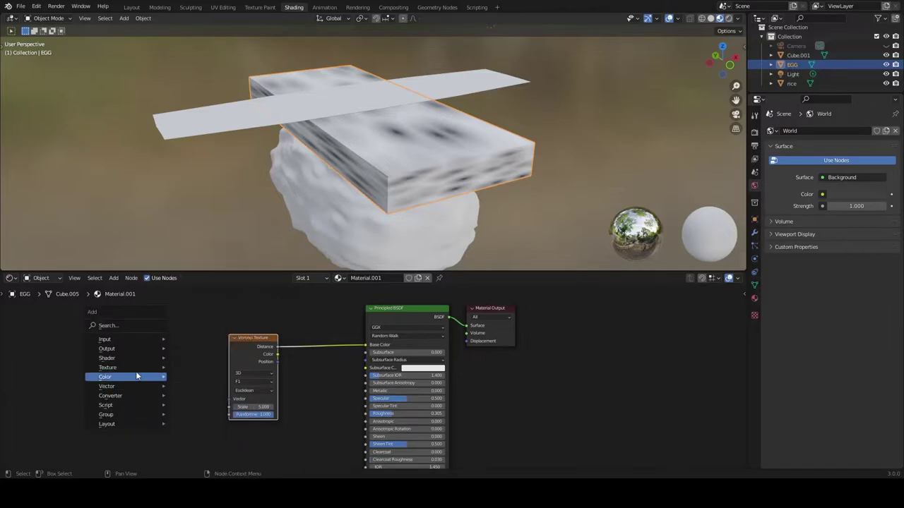
Insert a ColorRamp between Voronoi and Base Color and tint a stop pale yellow.
left_click(204, 282)
left_click(317, 331)
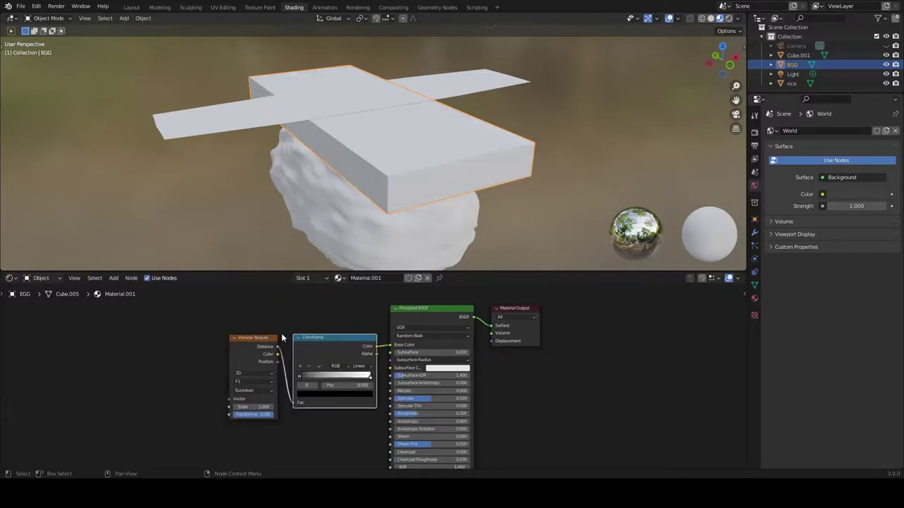
left_click_drag(379, 367, 378, 363)
left_click(345, 380)
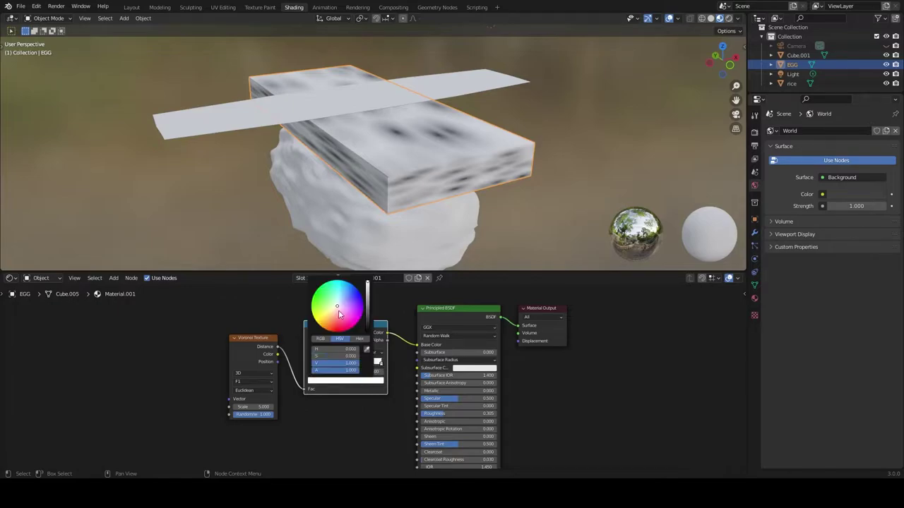
left_click_drag(332, 305, 321, 315)
left_click_drag(353, 362, 332, 360)
mouse_move(366, 320)
left_mouse_down()
mouse_move(367, 291)
mouse_move(326, 319)
left_mouse_up()
mouse_move(367, 291)
left_mouse_down()
mouse_move(366, 310)
mouse_move(367, 291)
left_mouse_up()
left_click_drag(326, 320, 329, 318)
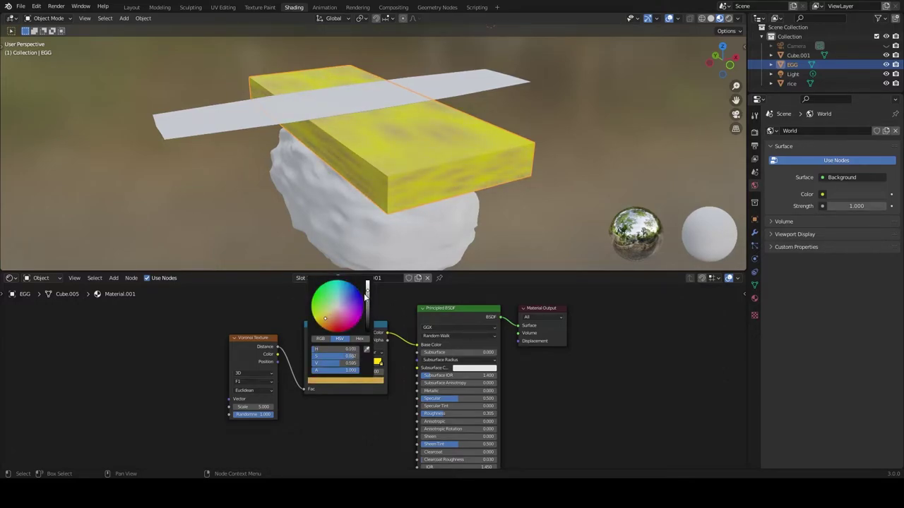
Lower the Voronoi Scale to 3.2 and retune the ramp stop to solid yellow.
mouse_move(250, 406)
left_mouse_down()
mouse_move(271, 406)
mouse_move(251, 407)
left_mouse_up()
left_click_drag(309, 364, 345, 364)
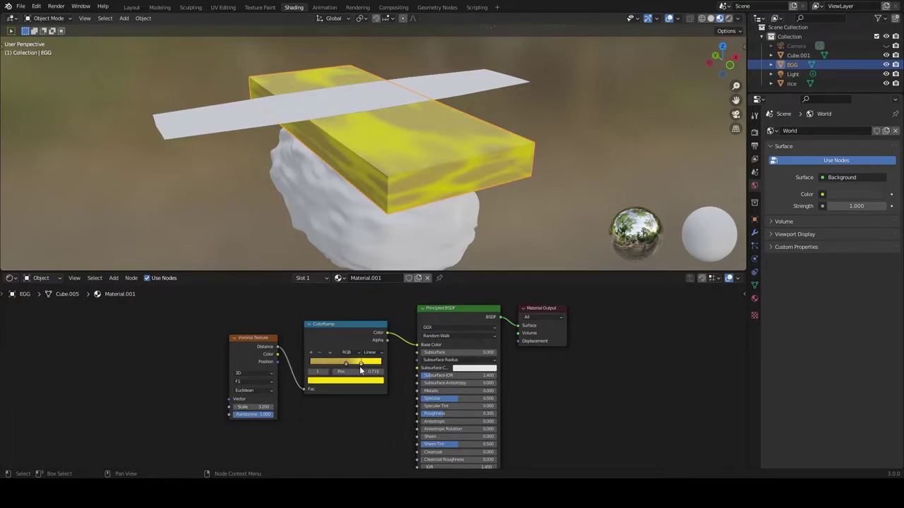
key("g")
mouse_move(337, 362)
left_mouse_down()
mouse_move(283, 365)
mouse_move(326, 366)
left_mouse_up()
left_click(338, 378)
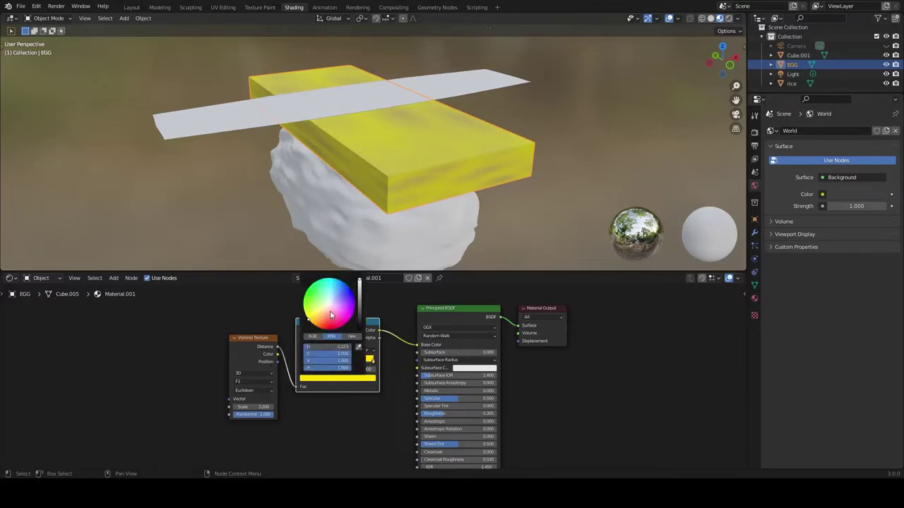
mouse_move(357, 282)
left_mouse_down()
mouse_move(357, 299)
mouse_move(359, 282)
left_mouse_up()
left_click(340, 380)
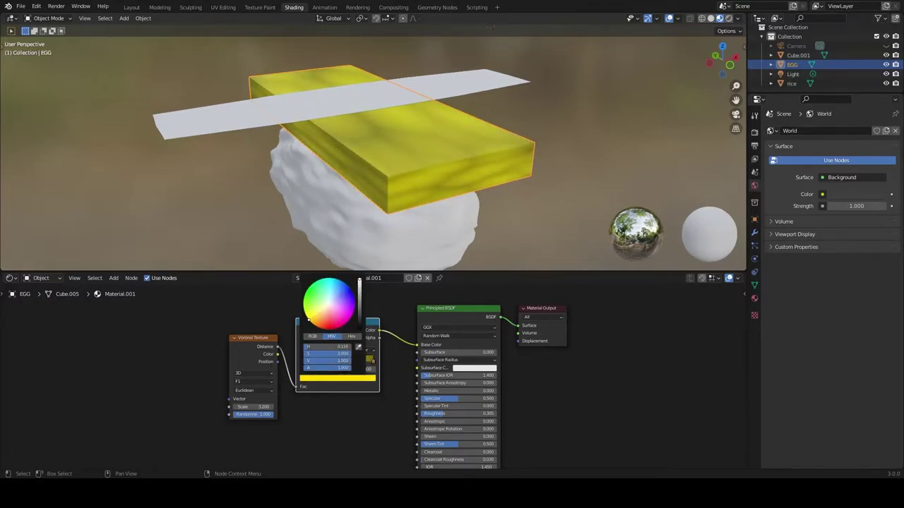
left_click_drag(339, 367, 375, 367)
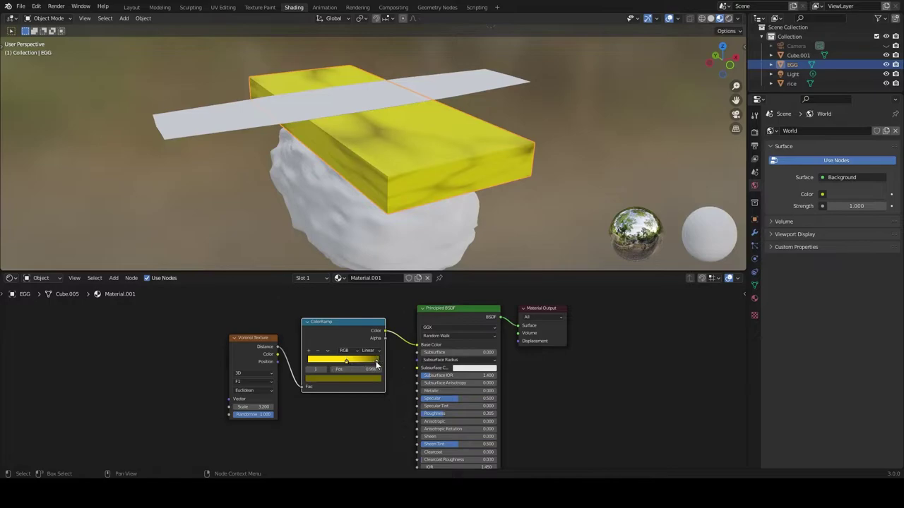
left_click(343, 379)
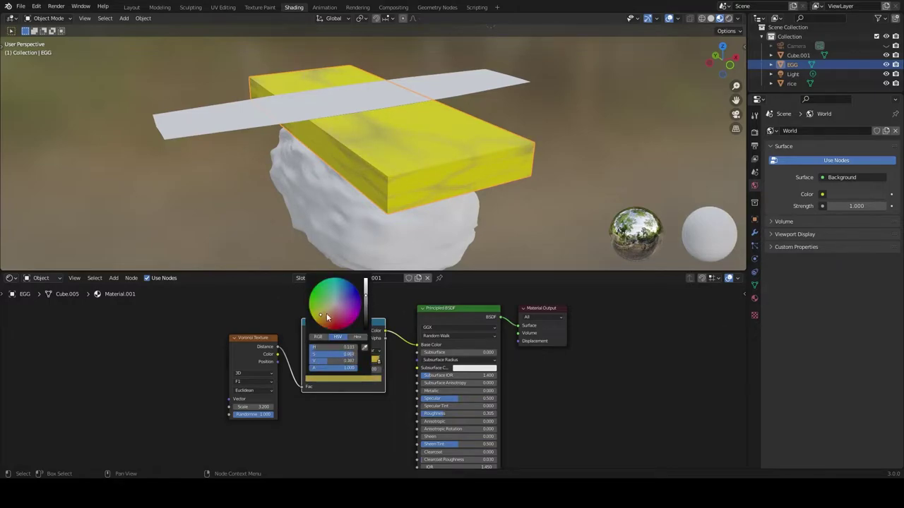
mouse_move(395, 233)
middle_mouse_down()
mouse_move(560, 245)
mouse_move(502, 206)
middle_mouse_up()
Reposition the ColorRamp, slide the left stop to 0.605 and make the right stop bright yellow.
key("g")
left_click(339, 362)
left_click_drag(331, 360, 350, 367)
left_click(370, 361)
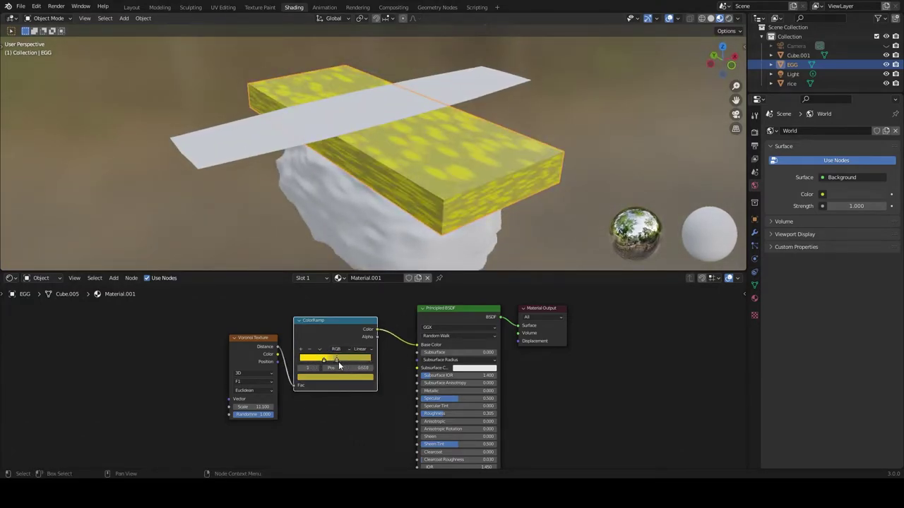
left_click(345, 381)
left_click(358, 286)
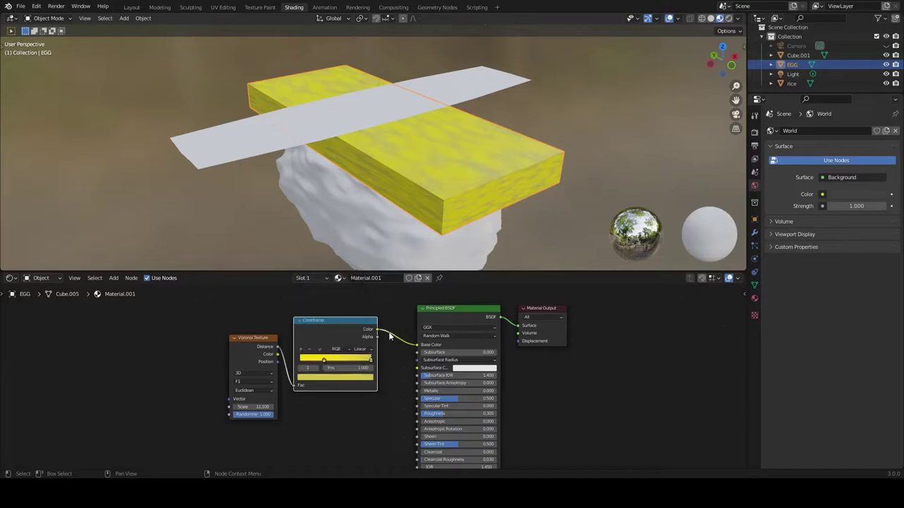
middle_click_drag(374, 198, 395, 194)
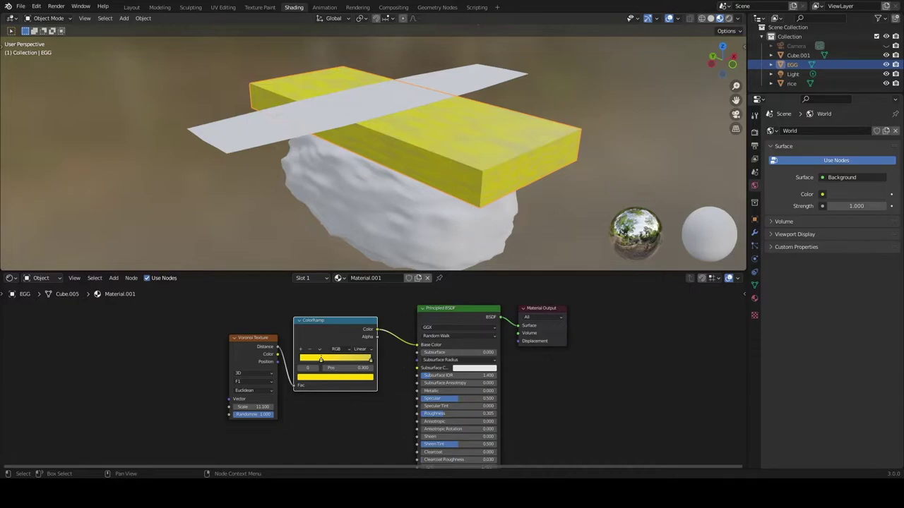
key("shift+a")
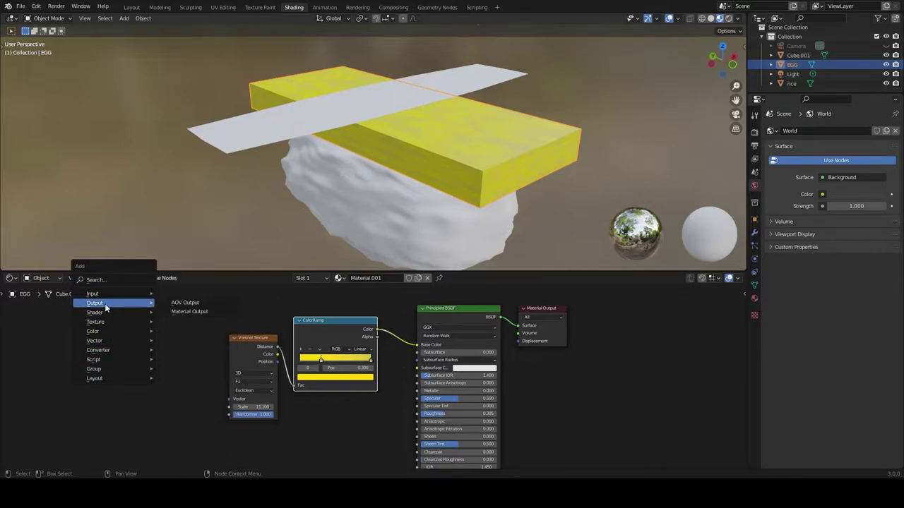
Add a Texture Coordinate node and link its Object output to the Voronoi Vector.
left_click(168, 254)
left_click(145, 335)
left_click_drag(192, 370, 229, 399)
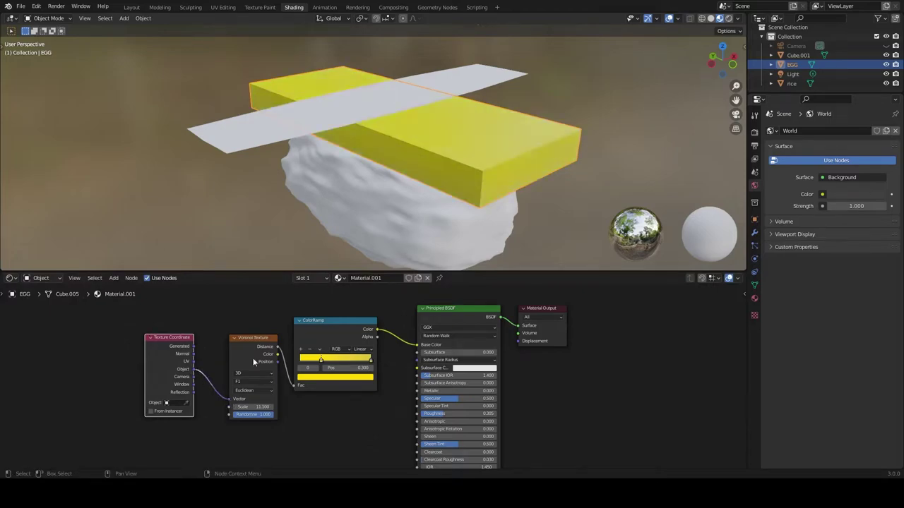
middle_click_drag(345, 233, 365, 254)
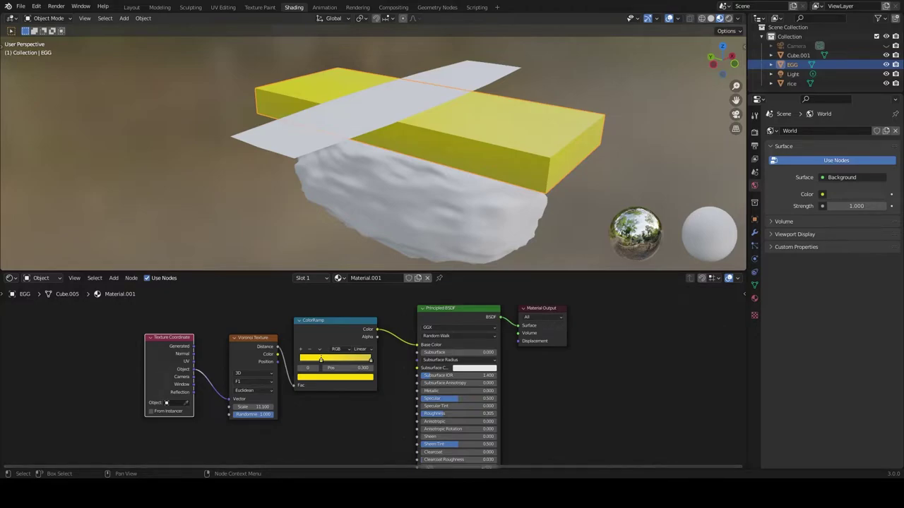
Replace the Voronoi with a Noise Texture on object coordinates, feeding the ColorRamp Fac.
key("shift+a")
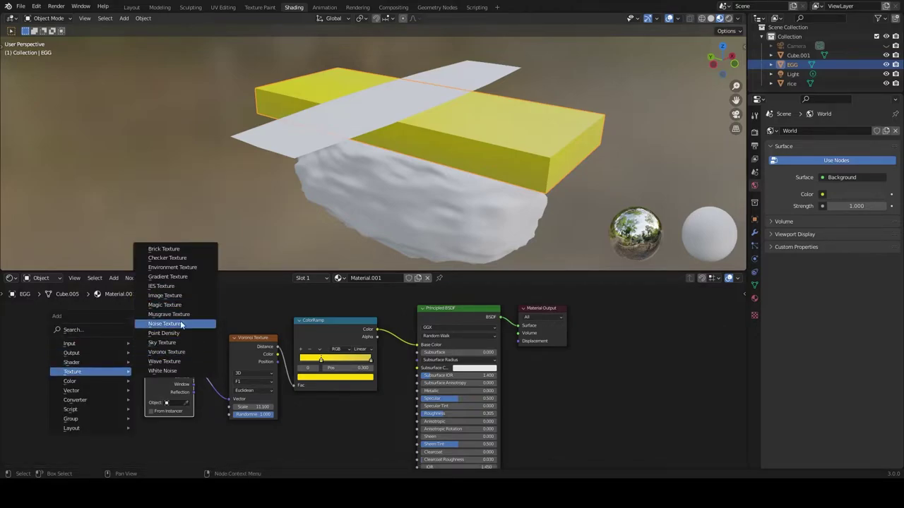
left_click(172, 323)
left_click(270, 343)
key("x")
mouse_move(193, 369)
left_mouse_down()
mouse_move(325, 343)
mouse_move(262, 340)
left_mouse_up()
left_click_drag(414, 324, 367, 334)
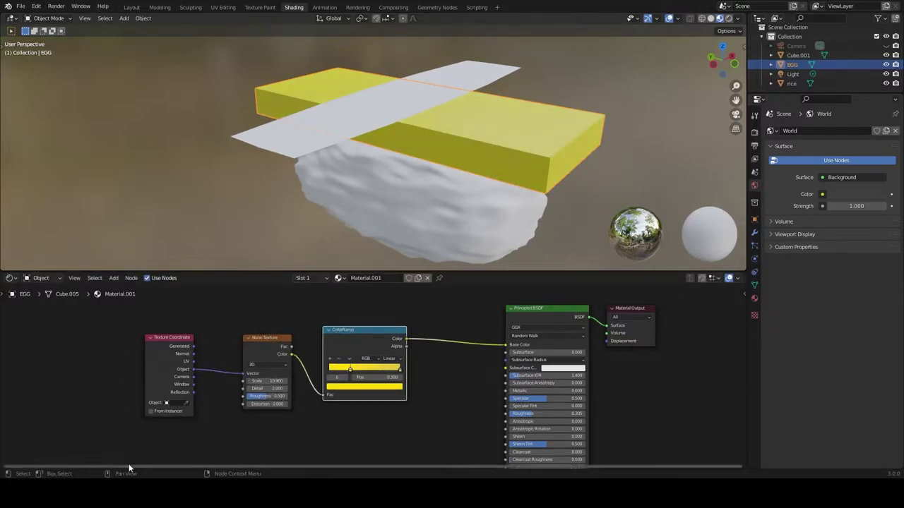
Move the right ramp stop to 0.723 and raise the Noise Scale to 263.9.
left_click_drag(389, 371, 380, 369)
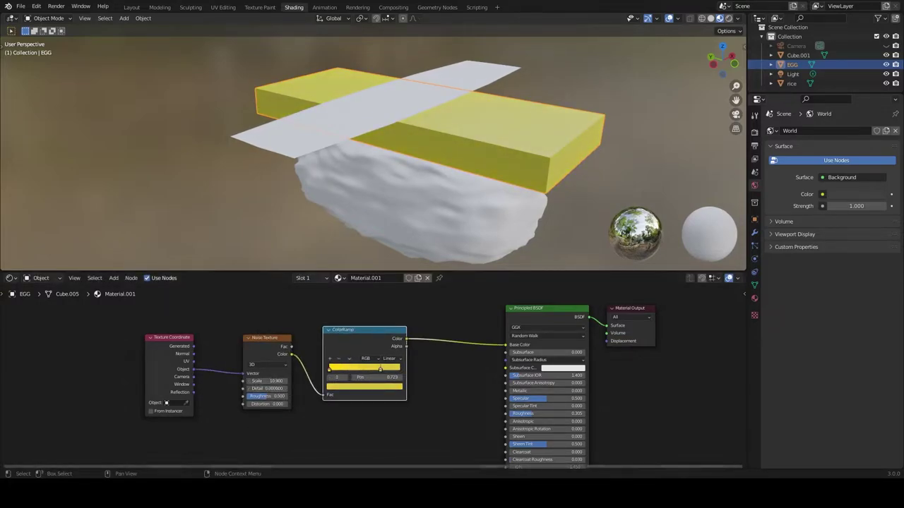
left_click_drag(249, 382, 283, 381)
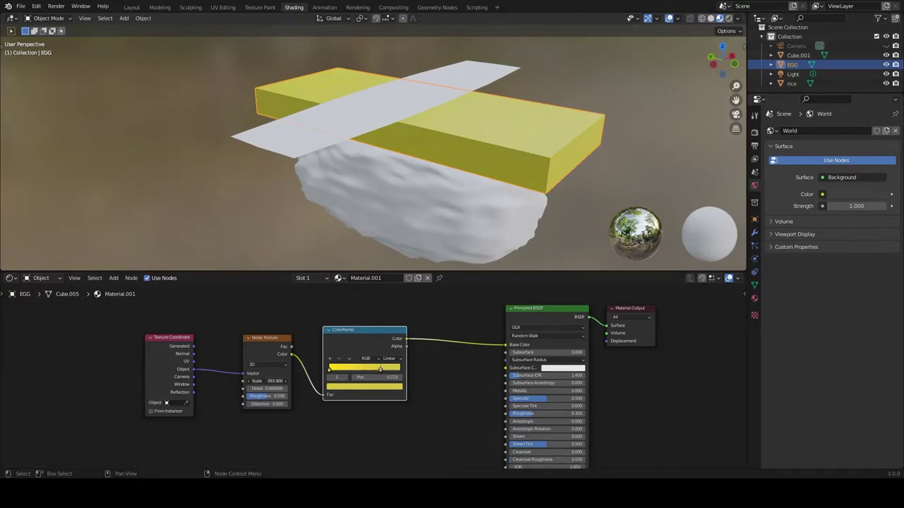
left_click(133, 7)
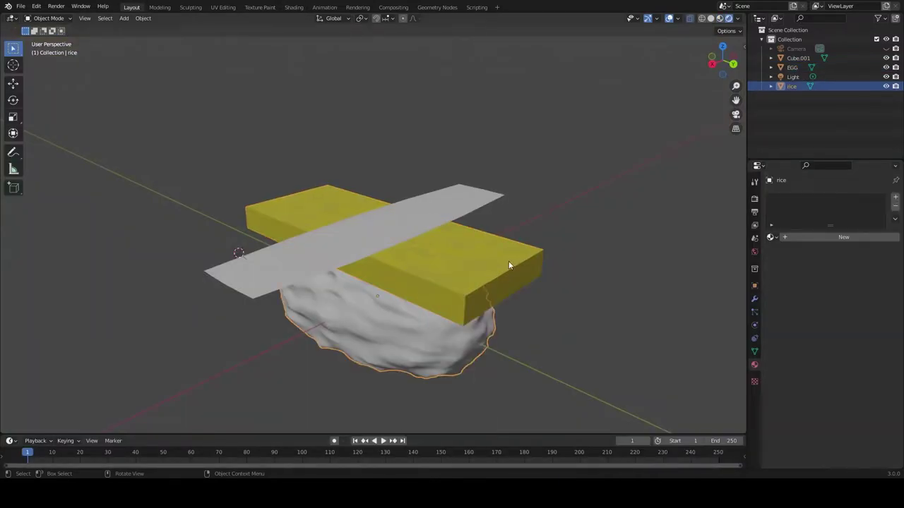
Apply shading to the rice ball and nudge the seaweed strip slightly sideways.
right_click(505, 258)
left_click(499, 256)
middle_click_drag(542, 264, 591, 298)
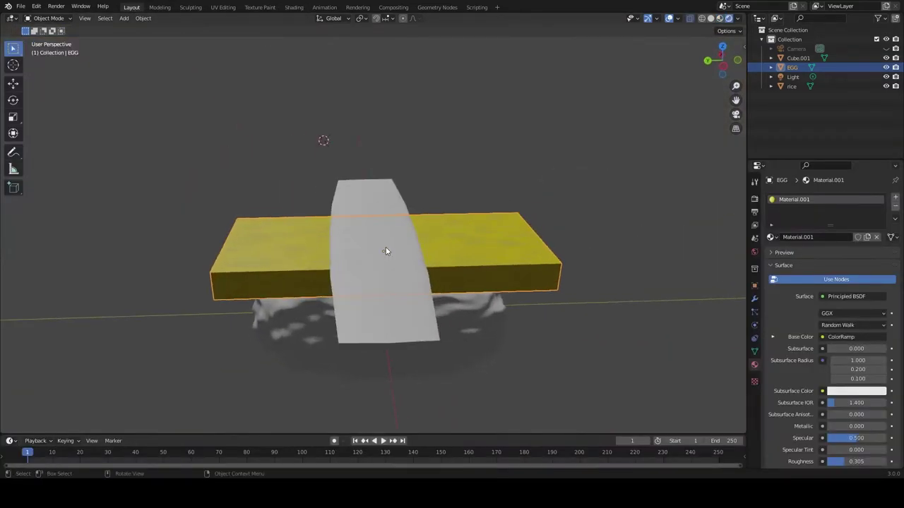
left_click_drag(386, 251, 440, 252)
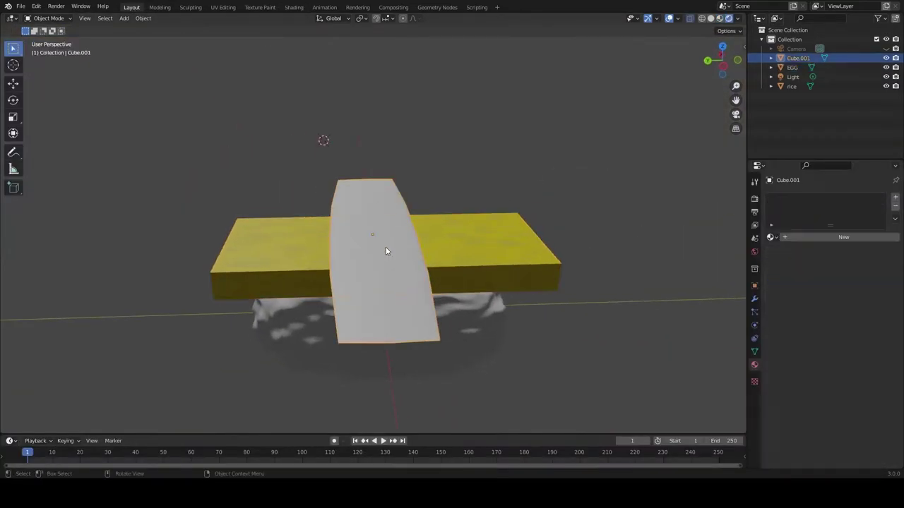
middle_click_drag(439, 251, 556, 323)
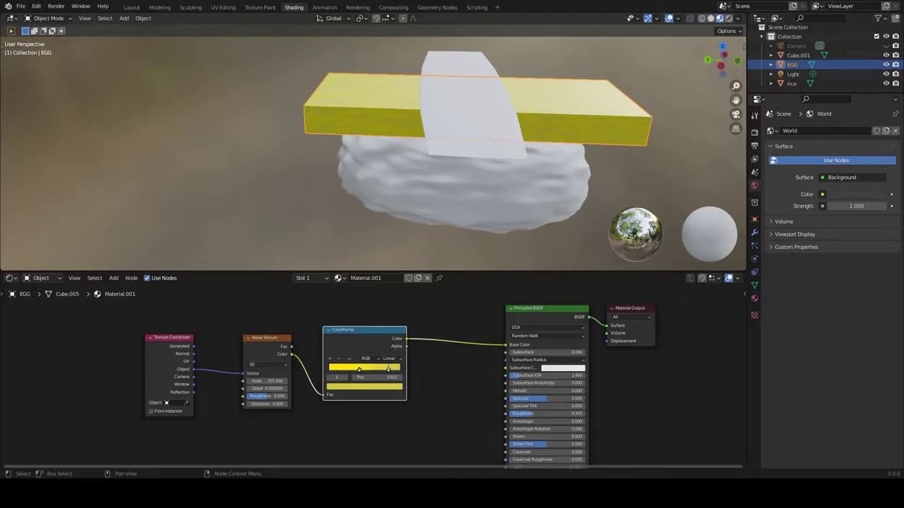
Recolour the right ColorRamp stop to a darker mustard yellow in the HSV picker.
left_click(363, 386)
left_click_drag(341, 323, 345, 322)
left_click_drag(264, 214, 252, 204)
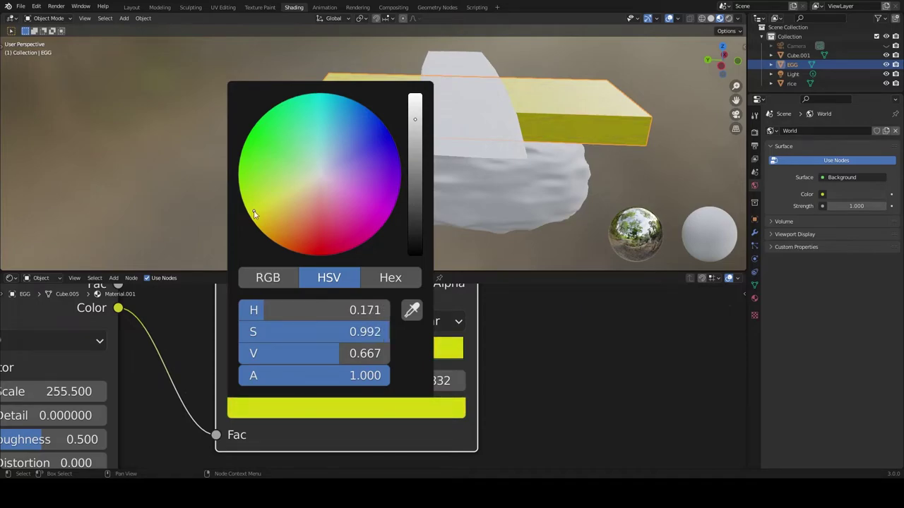
left_click_drag(414, 119, 414, 136)
left_click_drag(252, 203, 295, 192)
mouse_move(413, 173)
left_mouse_down()
mouse_move(414, 233)
mouse_move(414, 178)
left_mouse_up()
left_click_drag(329, 353, 323, 358)
key("Escape")
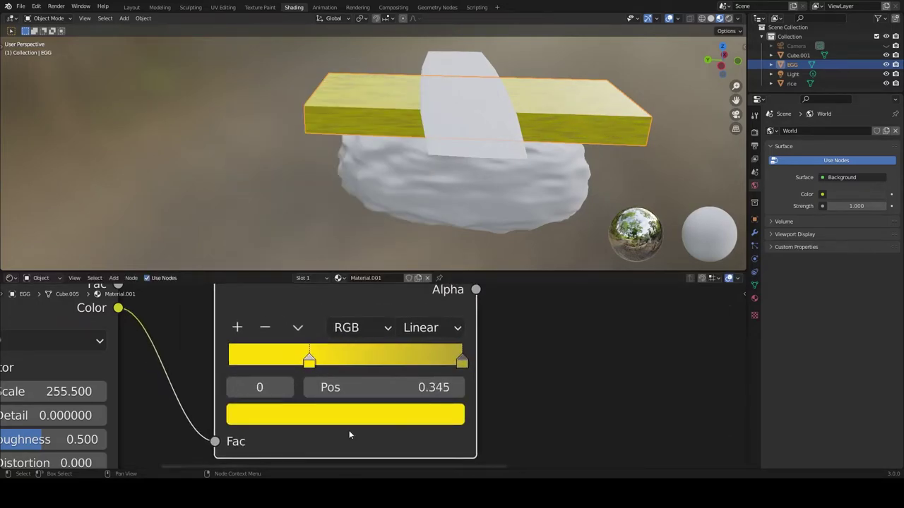
Adjust the left stop's hue to bright yellow, then select the rice ball.
left_click(344, 413)
left_click_drag(368, 317, 346, 317)
left_click(452, 413)
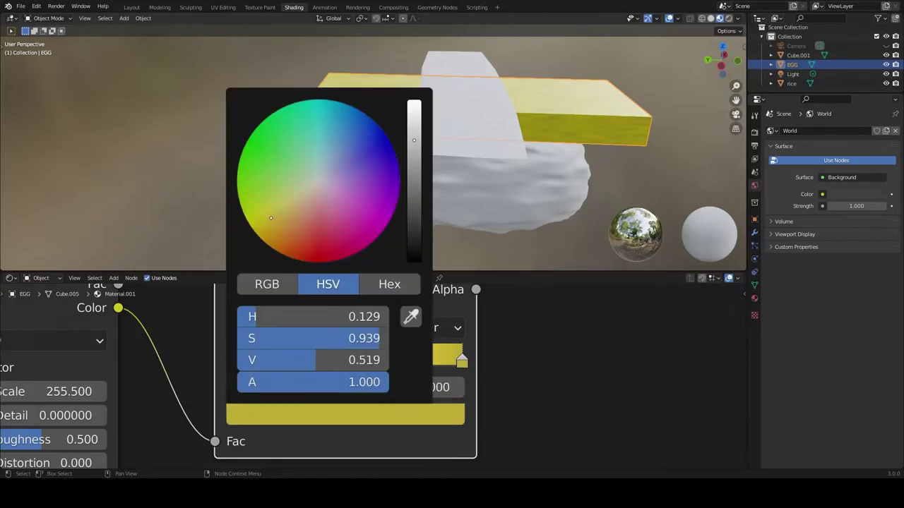
scroll(557, 354, "down", 3)
scroll(556, 354, "down", 3)
left_click(434, 155)
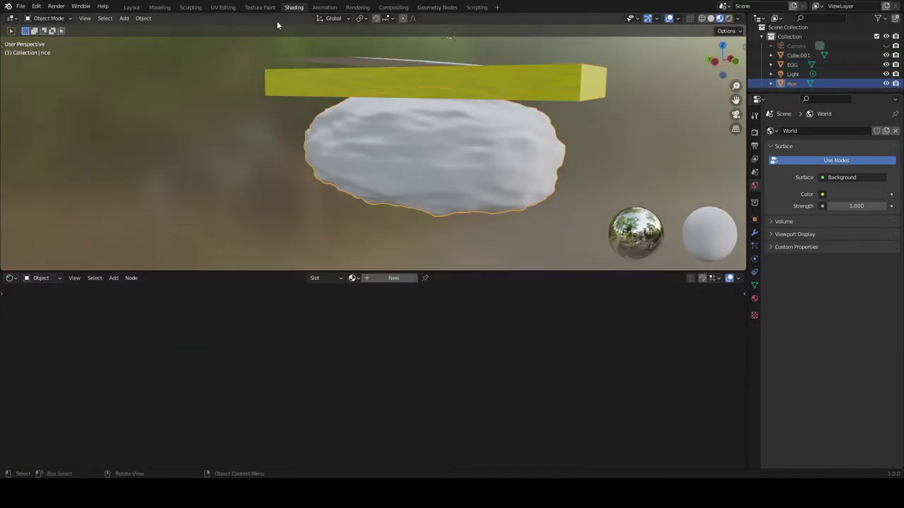
Raise the Roughness of the rice ball's Material.002.
left_click(132, 8)
left_click(754, 362)
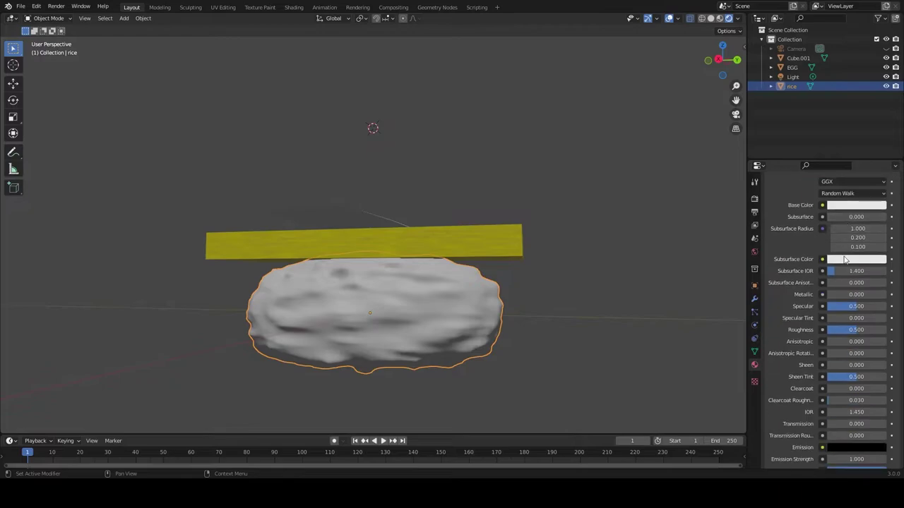
left_click_drag(855, 330, 865, 330)
middle_click_drag(550, 304, 504, 304)
left_click(856, 204)
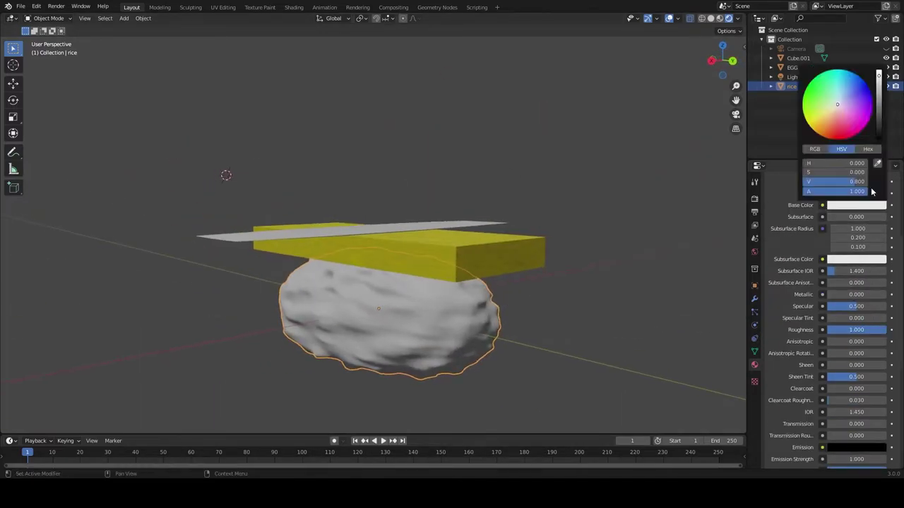
Add a Noise Texture node to the rice material in the Shading workspace.
left_click(294, 7)
scroll(526, 413, "up", 3)
key("shift+a")
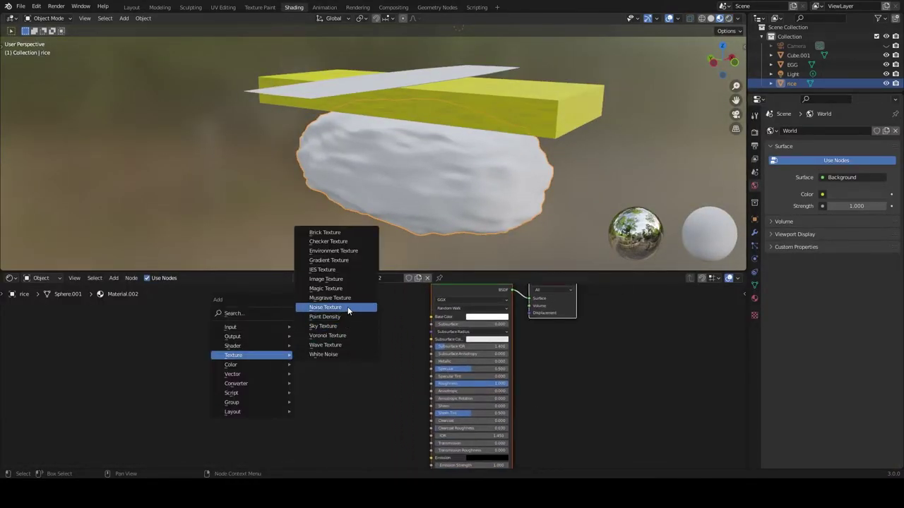
left_click(349, 308)
mouse_move(252, 355)
left_click(331, 332)
key("shift+a")
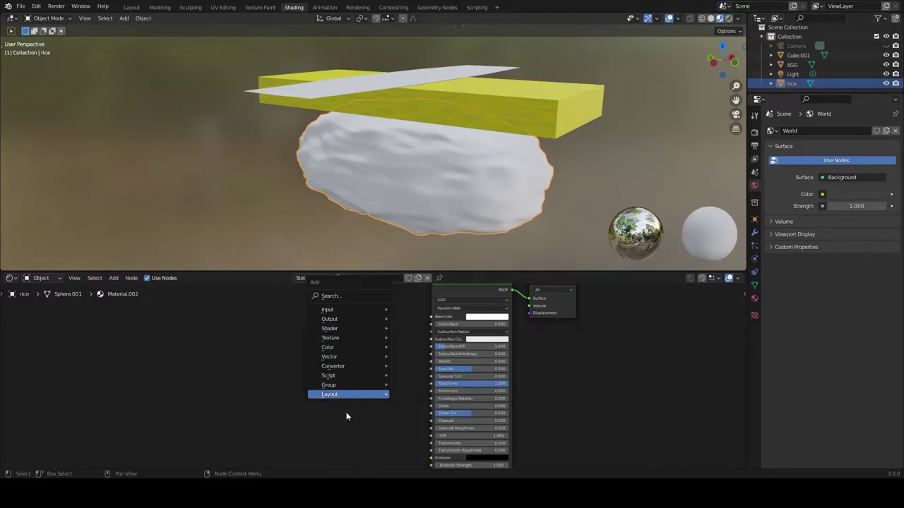
key("Escape")
left_click_drag(341, 365, 312, 364)
Add a ColorRamp fed by the Noise and link its Color into Base Color.
key("shift+a")
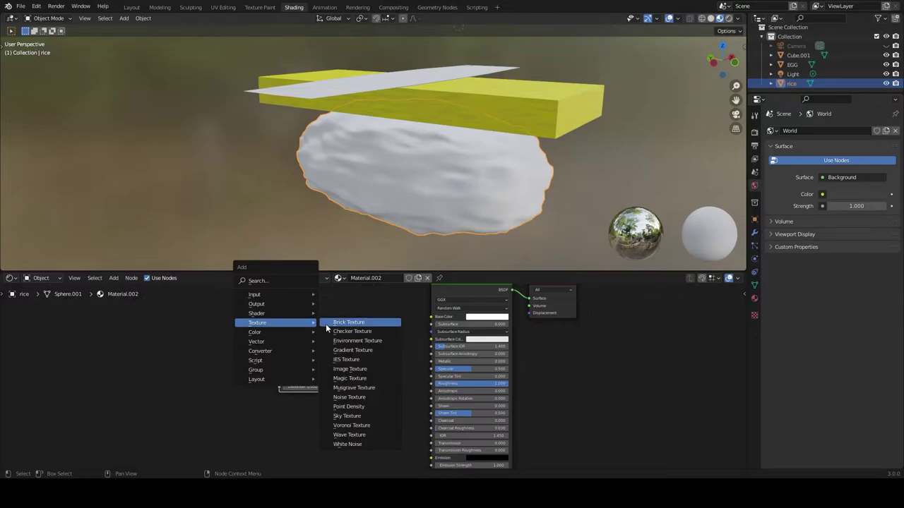
left_click(352, 332)
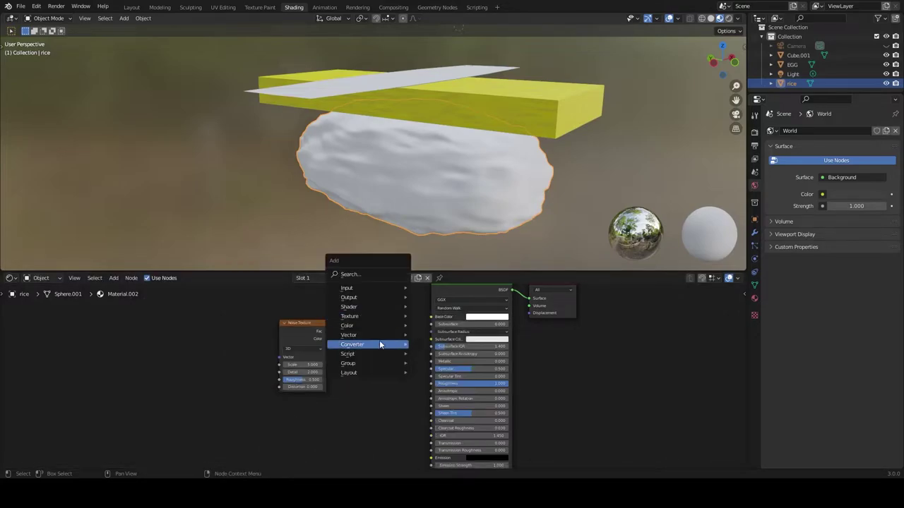
left_click(452, 227)
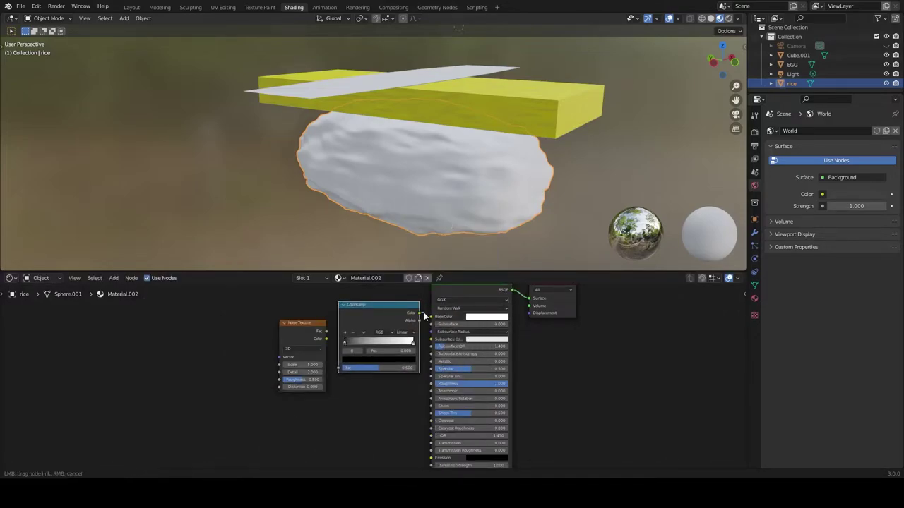
left_click_drag(424, 315, 430, 316)
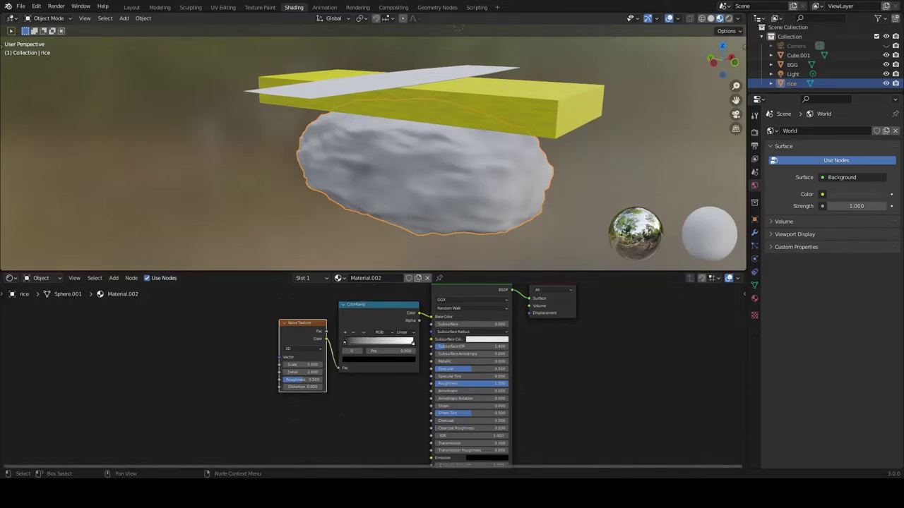
key("shift+a")
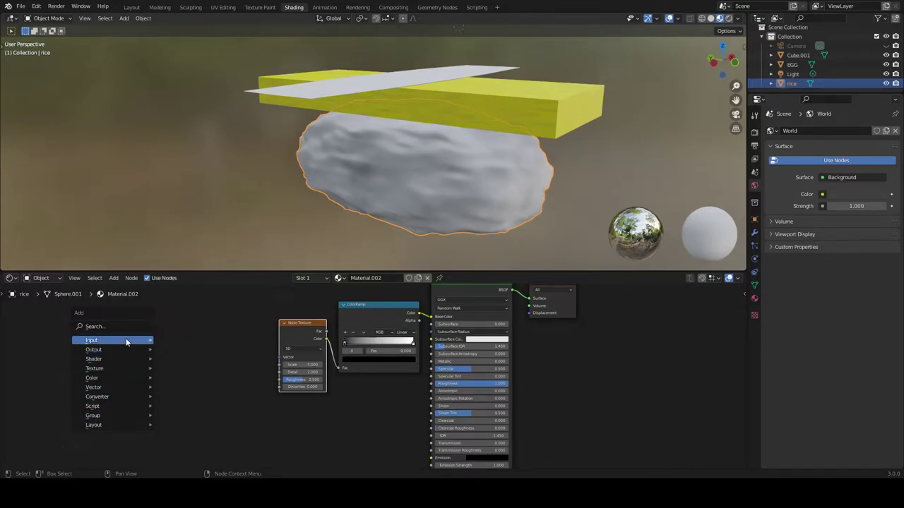
Add a Texture Coordinate node, link Object into the Noise Vector, set Scale 150.
left_click(191, 292)
left_click_drag(251, 360, 279, 356)
middle_click_drag(489, 203, 511, 202)
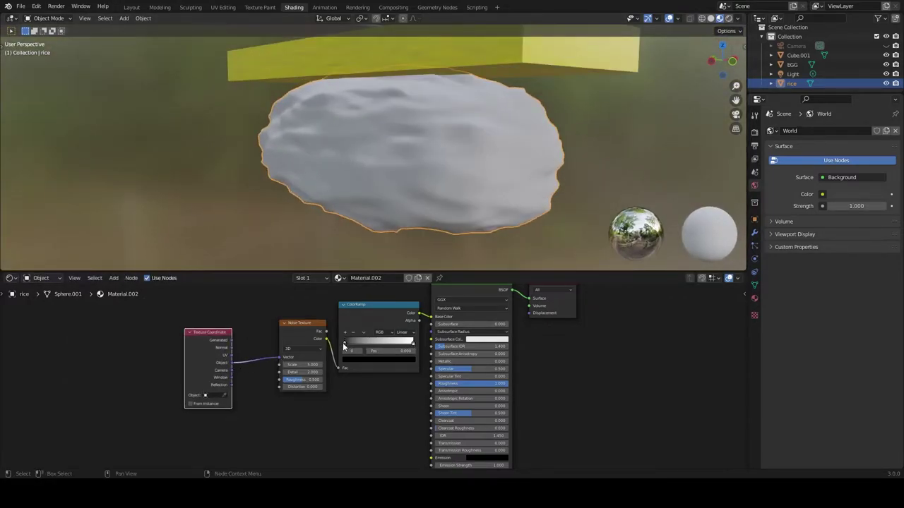
left_click_drag(344, 348, 283, 323)
left_click_drag(293, 364, 332, 364)
middle_click_drag(329, 216, 367, 198)
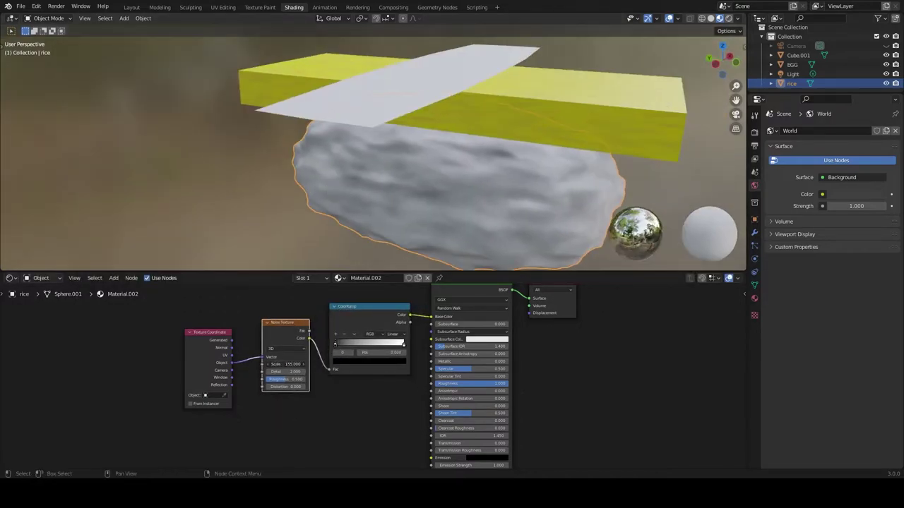
type("150")
key("Return")
Brighten the left ramp stop and slide the right stop inward so the rice reads nearly white.
left_click_drag(336, 344, 385, 344)
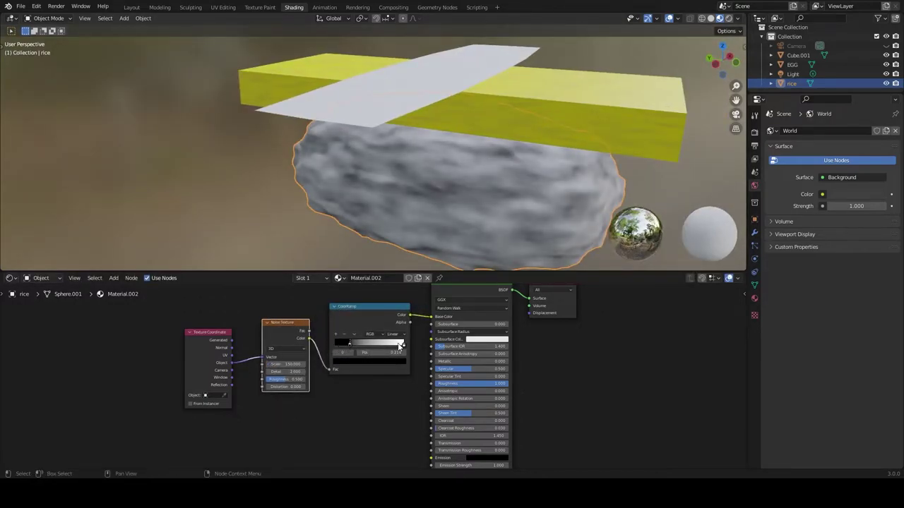
middle_click_drag(487, 219, 510, 208)
left_click_drag(350, 344, 329, 346)
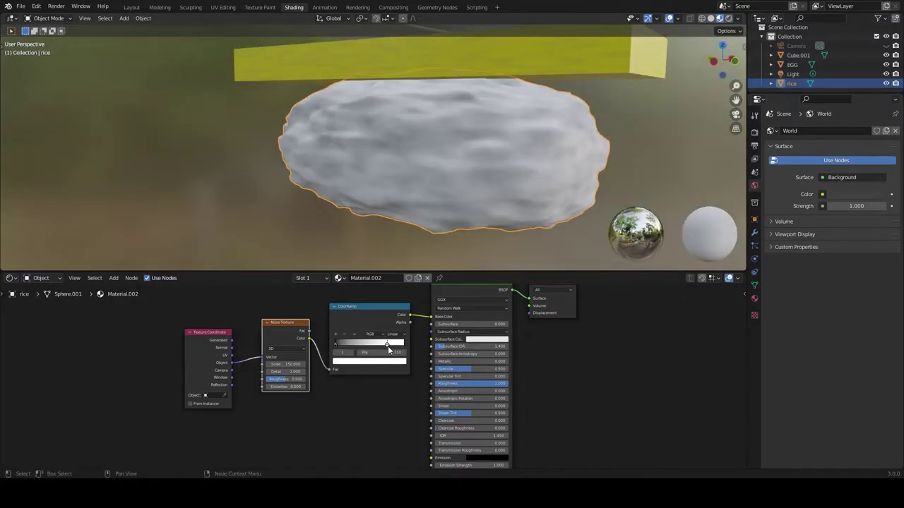
left_click(346, 361)
scroll(370, 363, "down", 2, "ctrl")
left_click(370, 363)
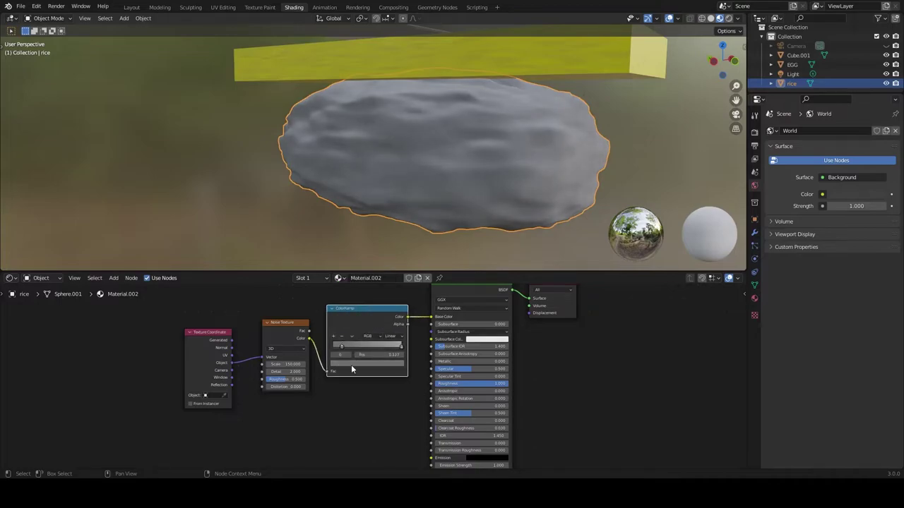
scroll(368, 363, "up", 2, "ctrl")
left_click(367, 362)
left_click_drag(401, 351, 384, 344)
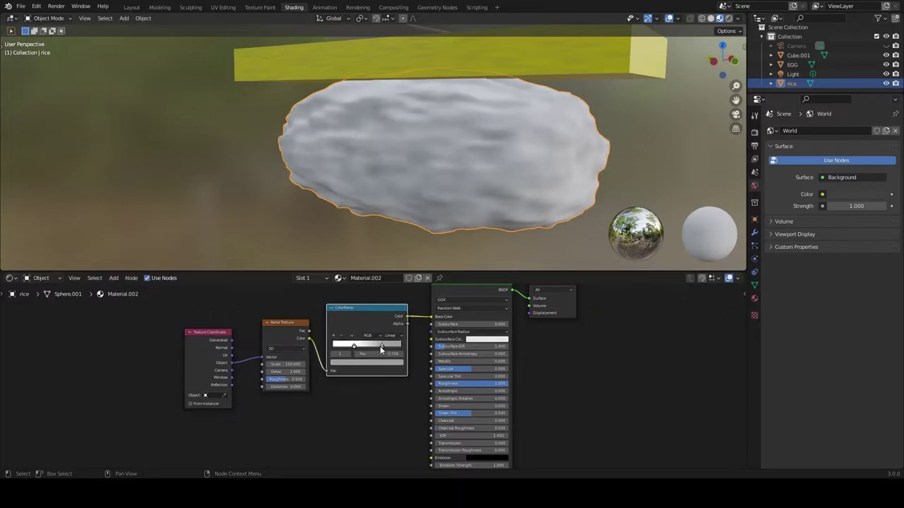
middle_click_drag(463, 182, 446, 135)
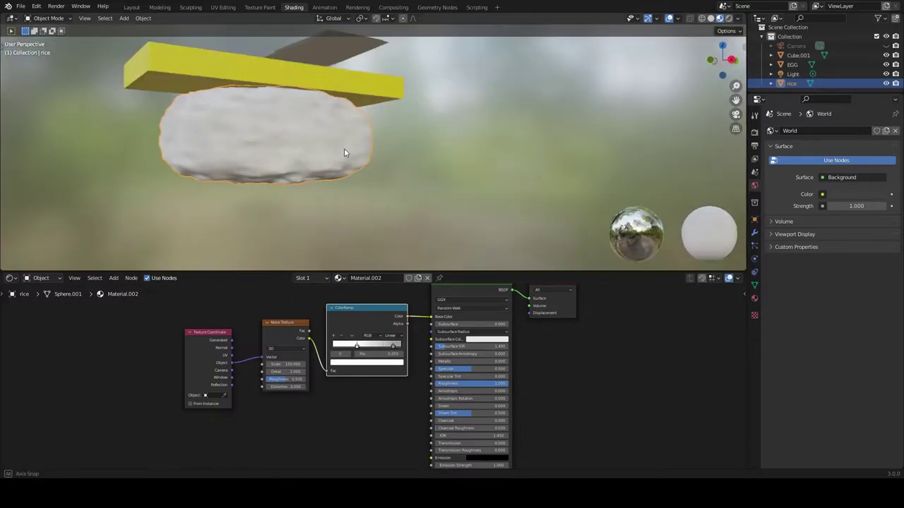
middle_click_drag(344, 148, 465, 139)
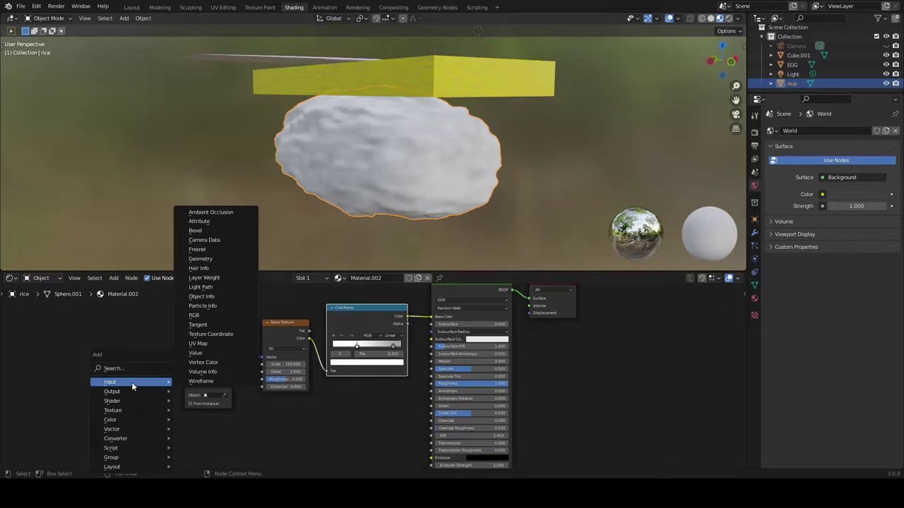
mouse_move(113, 410)
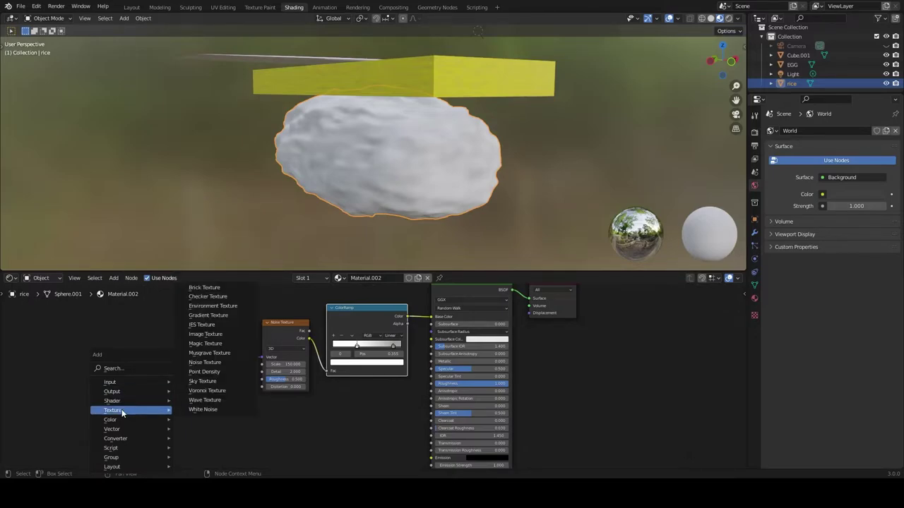
Add a Bump node and connect its Normal to the Principled shader's Normal.
left_click(196, 353)
left_click(307, 346)
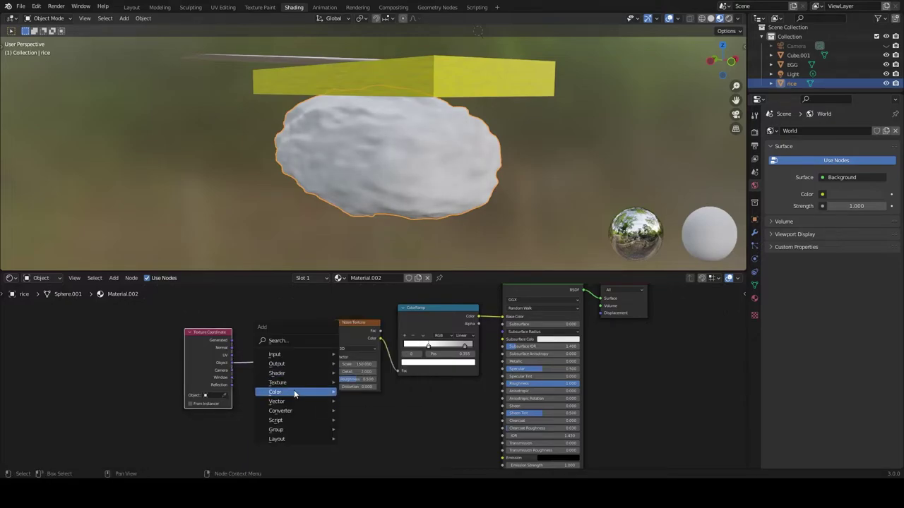
left_click(367, 275)
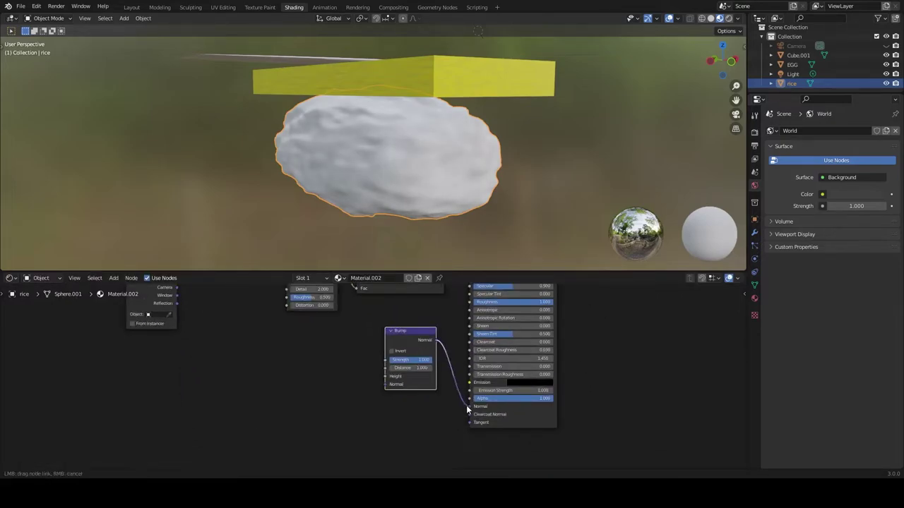
left_click_drag(466, 410, 468, 407)
middle_click_drag(467, 409, 459, 468)
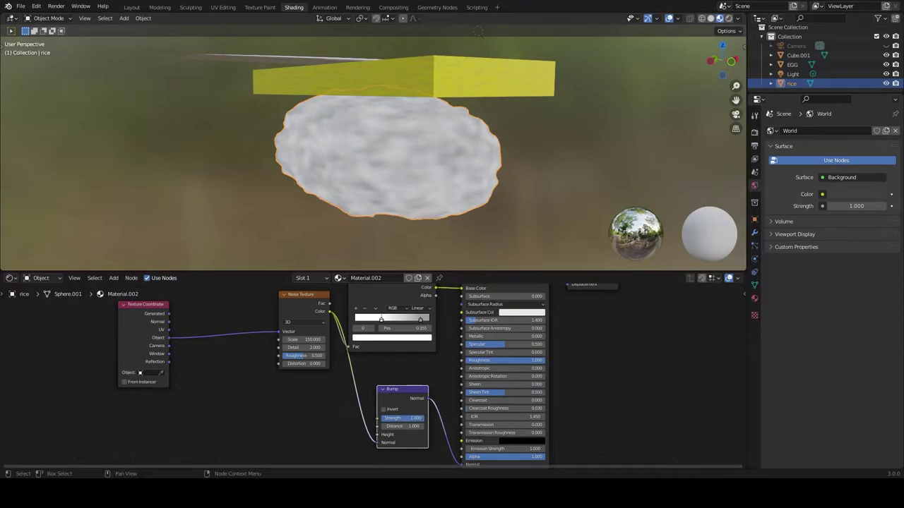
Link the rice Noise Fac output into the Bump Height input.
mouse_move(329, 311)
left_mouse_down()
mouse_move(375, 443)
mouse_move(376, 435)
left_mouse_up()
left_click_drag(312, 298, 266, 319)
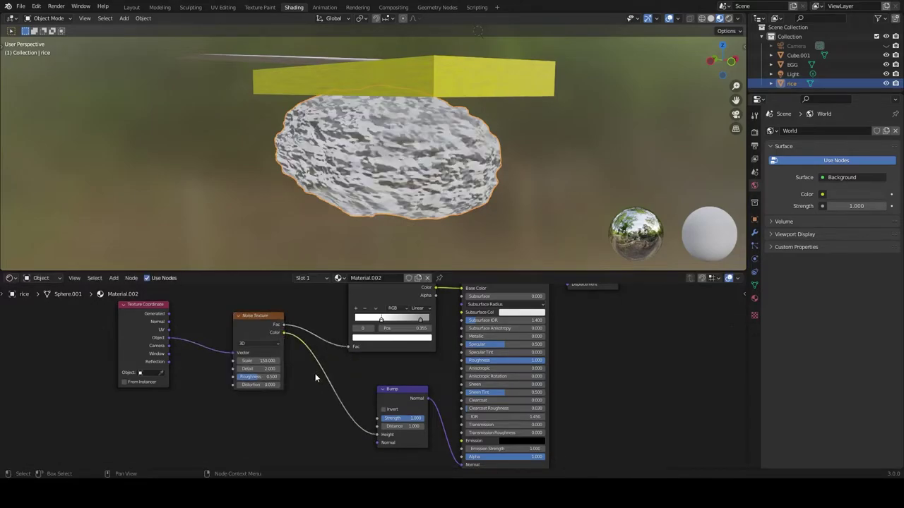
scroll(298, 389, "up", 1)
right_click(261, 418)
key("Escape")
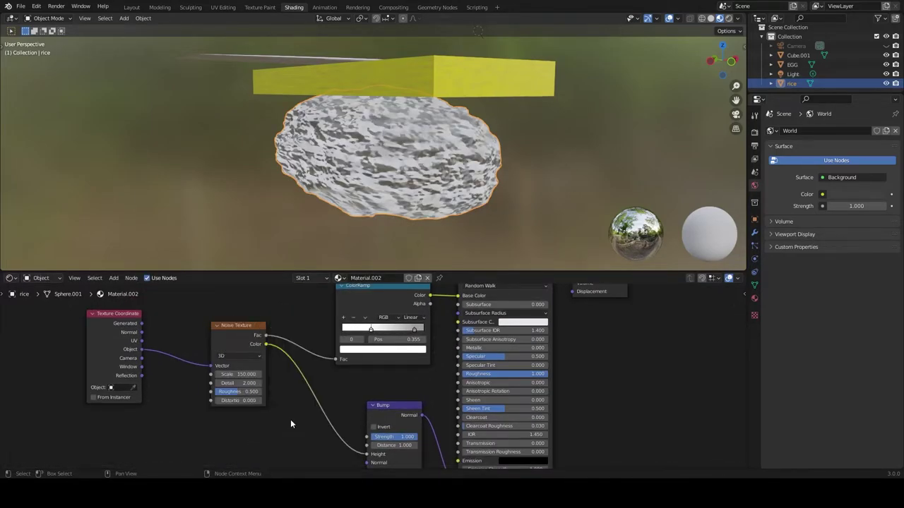
left_click_drag(266, 335, 366, 454)
middle_click_drag(396, 205, 423, 197)
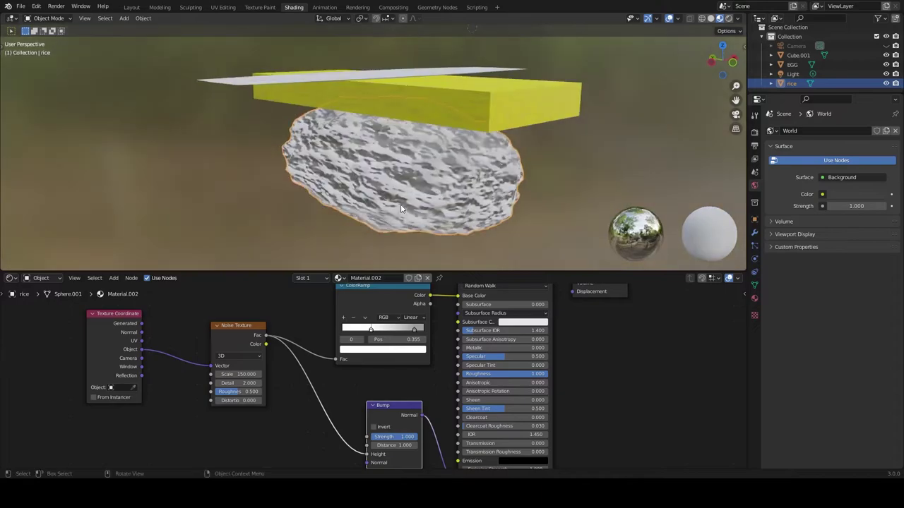
left_click_drag(316, 429, 355, 453)
middle_click_drag(423, 212, 436, 231)
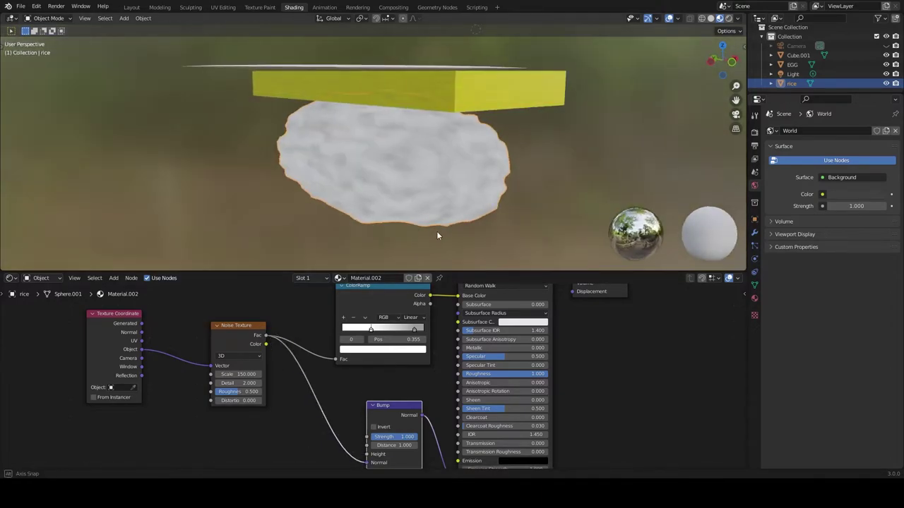
key("ctrl+z")
Set the Bump Strength to 0.133 and Distance to 4.6.
mouse_move(392, 405)
left_mouse_down()
mouse_move(377, 378)
mouse_move(370, 410)
left_mouse_up()
scroll(496, 238, "up", 2)
scroll(497, 239, "down", 2)
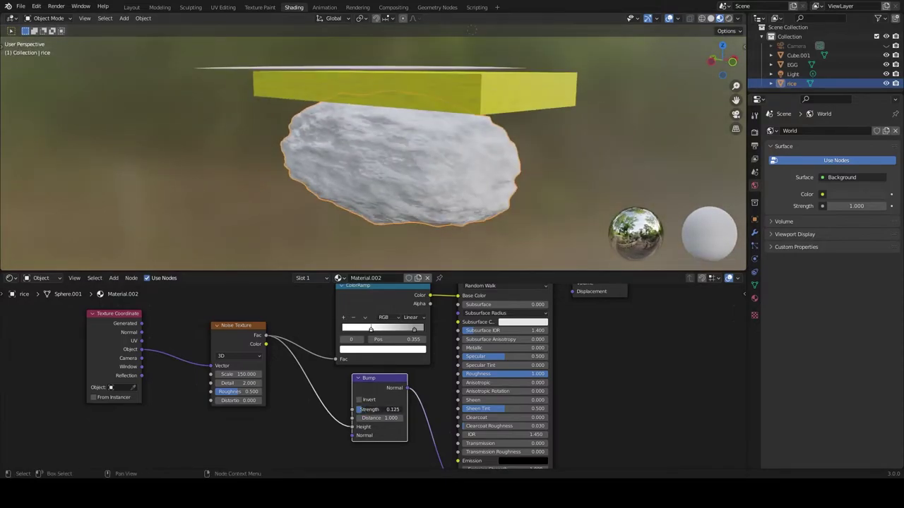
middle_click_drag(496, 239, 370, 190)
mouse_move(363, 409)
left_mouse_down()
mouse_move(395, 409)
mouse_move(331, 409)
left_mouse_up()
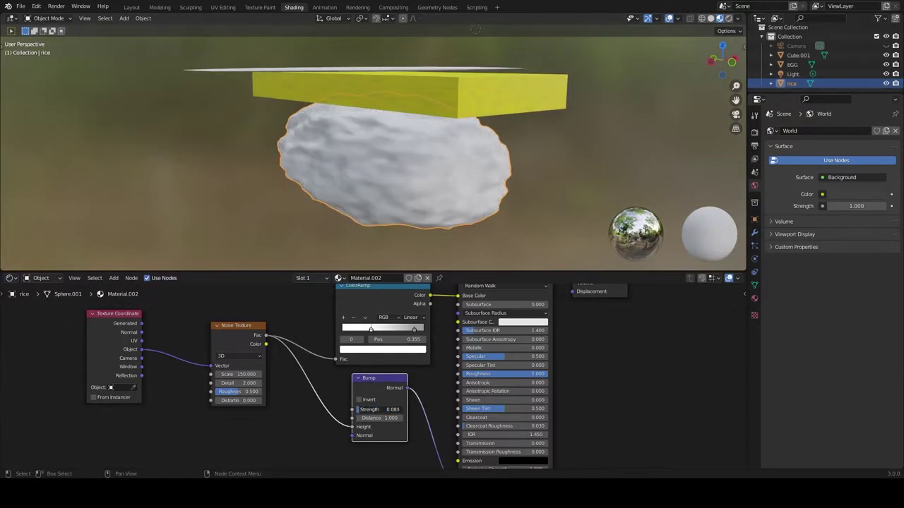
middle_click_drag(421, 218, 444, 211)
left_click_drag(379, 418, 406, 418)
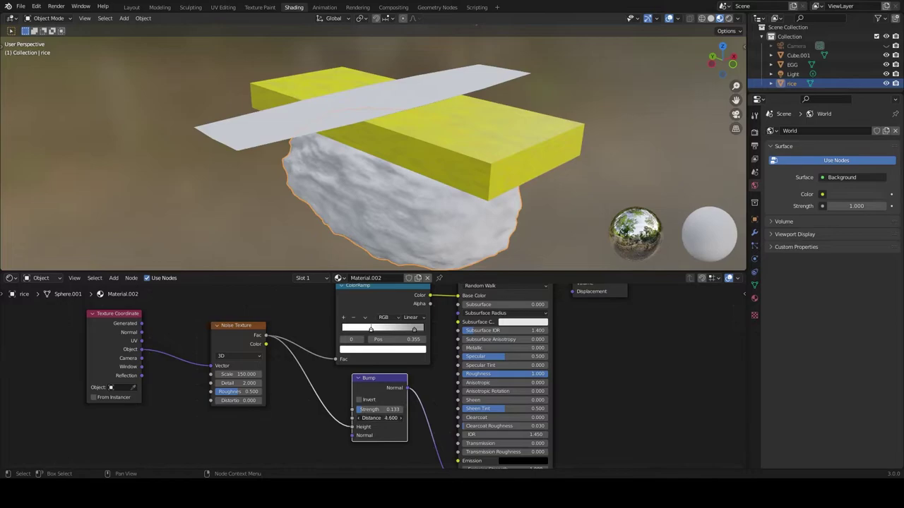
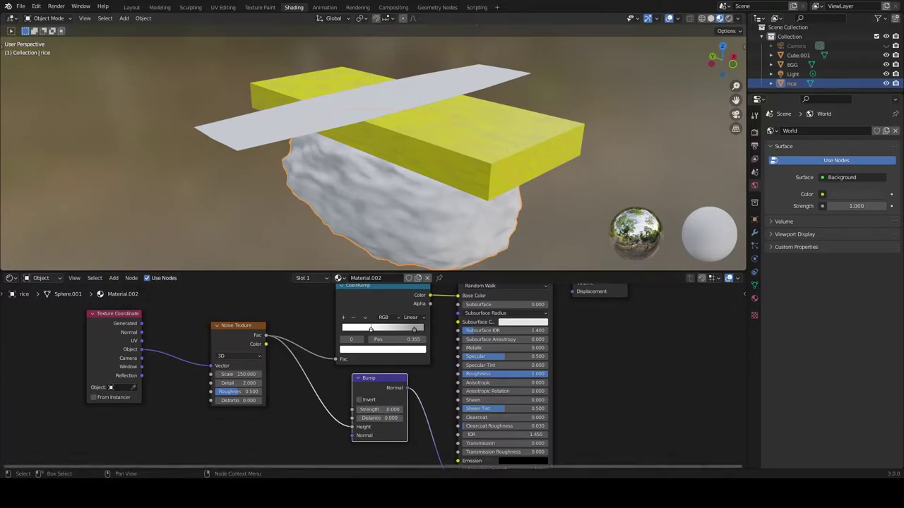
Add a Bump node to the egg material and rearrange the Noise Texture node.
mouse_move(487, 206)
middle_mouse_down()
mouse_move(539, 204)
mouse_move(464, 190)
mouse_move(453, 114)
middle_mouse_up()
left_click(453, 115)
key("shift+a")
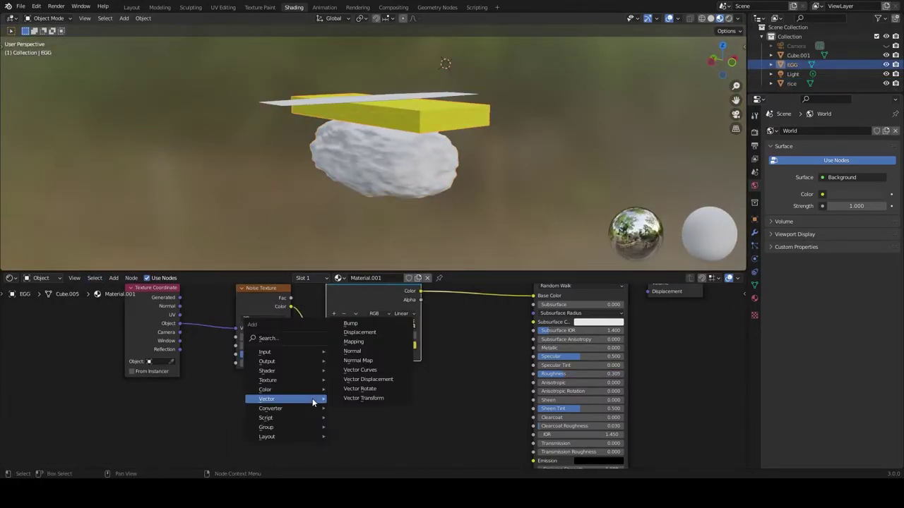
left_click(350, 322)
left_click_drag(290, 297, 325, 354)
left_click_drag(261, 288, 250, 326)
Feed noise Fac into Bump Height at Distance 0.002 and Bump Normal into the Principled Normal.
left_click_drag(279, 344, 382, 435)
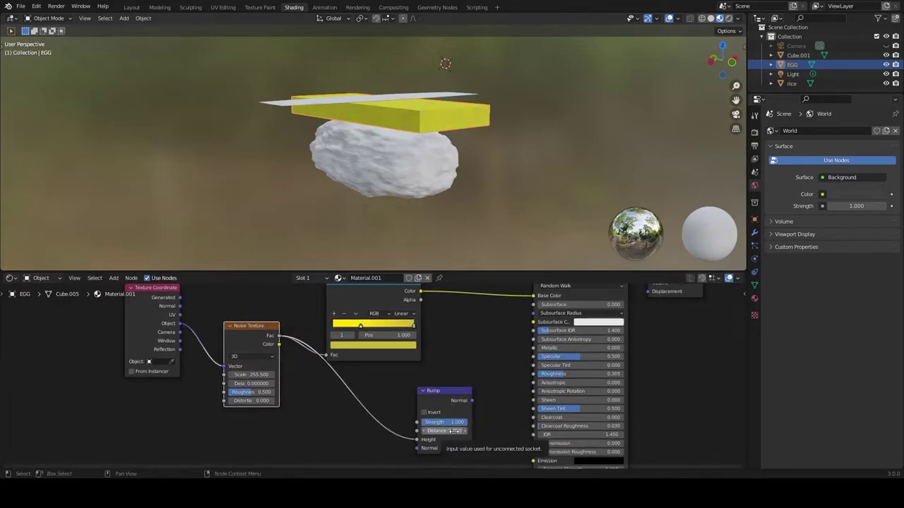
type("2")
key("Return")
middle_click_drag(496, 219, 484, 181)
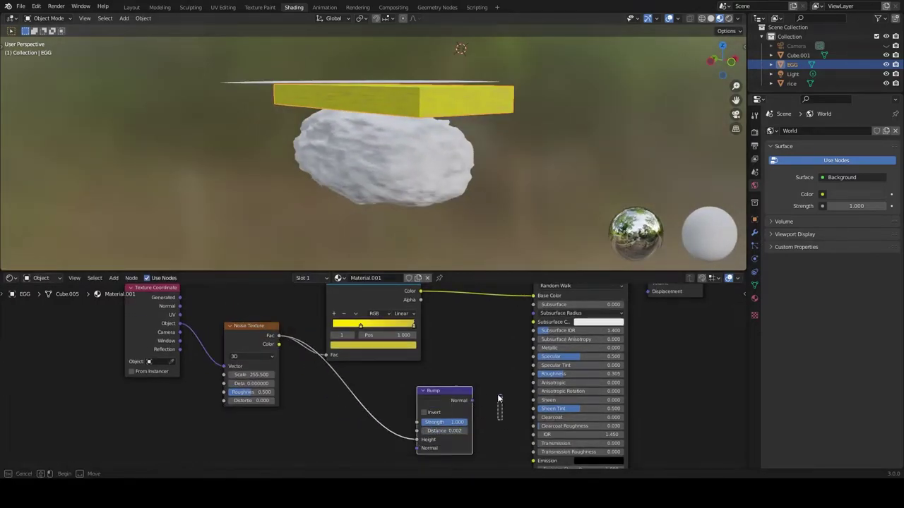
left_click_drag(498, 402, 494, 432)
mouse_move(452, 212)
middle_mouse_down()
mouse_move(405, 154)
mouse_move(476, 158)
mouse_move(507, 144)
mouse_move(307, 84)
middle_mouse_up()
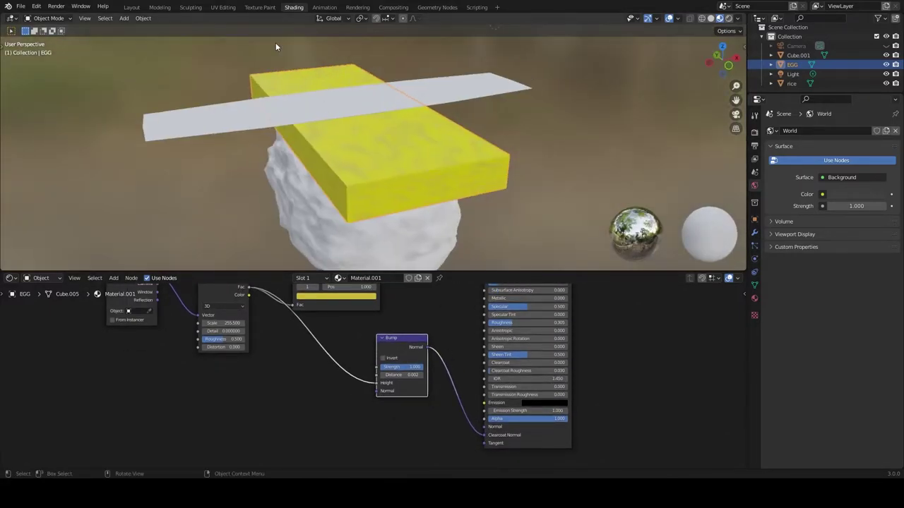
In the Layout workspace, select the seaweed strip Cube.001 and enter Edit Mode.
left_click(131, 7)
mouse_move(398, 304)
middle_mouse_down()
mouse_move(388, 329)
mouse_move(462, 291)
mouse_move(550, 291)
mouse_move(386, 354)
mouse_move(290, 361)
mouse_move(551, 162)
mouse_move(544, 240)
mouse_move(501, 236)
mouse_move(609, 317)
mouse_move(624, 316)
middle_mouse_up()
left_click(389, 329)
key("Tab")
Switch to see-through wireframe and box-select the vertices on the strip's right half.
key("shift+z")
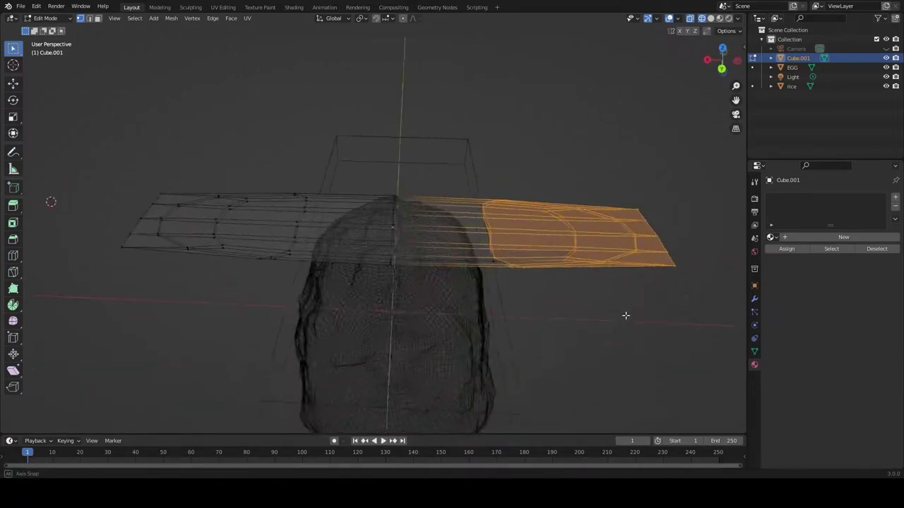
left_click_drag(508, 296, 627, 157)
middle_click_drag(628, 157, 499, 298)
mouse_move(466, 321)
left_mouse_down()
mouse_move(480, 302)
mouse_move(696, 205)
left_mouse_up()
mouse_move(696, 205)
middle_mouse_down()
mouse_move(599, 327)
mouse_move(423, 287)
mouse_move(461, 198)
middle_mouse_up()
scroll(461, 199, "up", 2)
Test rotating and moving the selected strip vertices, cancelling each attempt.
key("r")
right_click(604, 228)
mouse_move(603, 228)
middle_mouse_down()
mouse_move(482, 359)
mouse_move(579, 327)
middle_mouse_up()
key("r")
right_click(504, 339)
key("g")
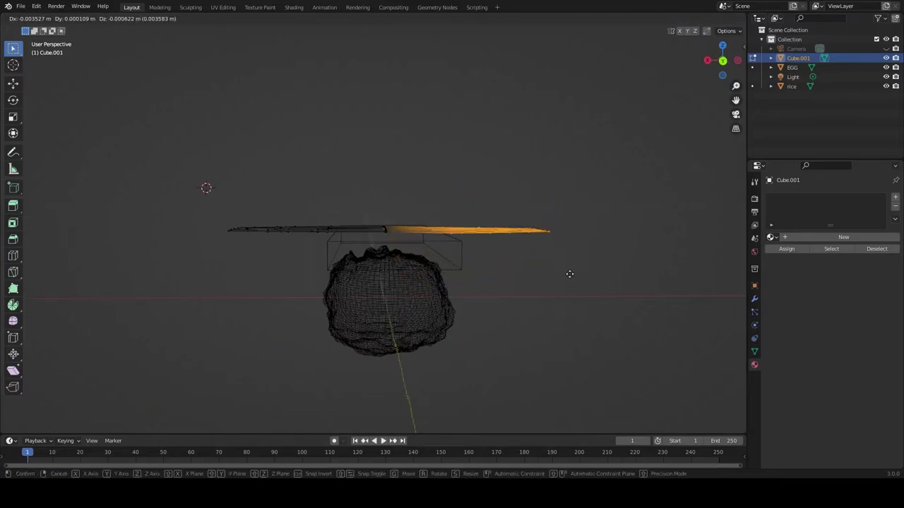
right_click(571, 268)
middle_click_drag(571, 268, 537, 337)
Pick a different set of strip vertices and trial a rotation, then cancel it.
left_click(536, 337)
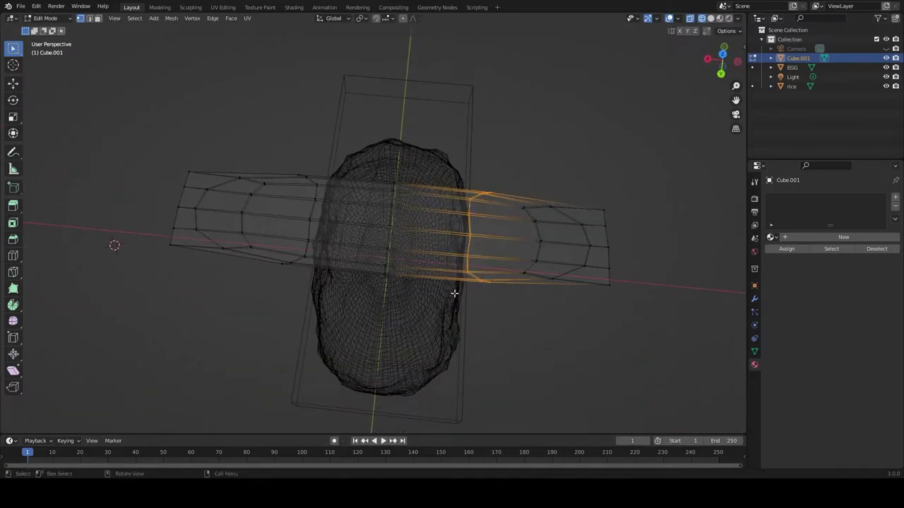
key("r")
right_click(614, 201)
middle_click_drag(614, 201, 613, 92)
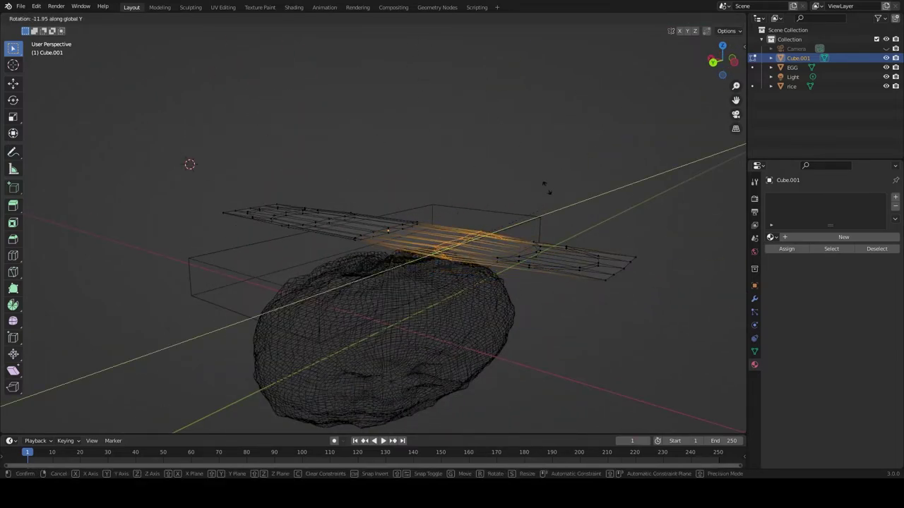
right_click(625, 182)
mouse_move(666, 234)
middle_mouse_down()
mouse_move(400, 365)
mouse_move(546, 405)
mouse_move(461, 398)
mouse_move(504, 331)
mouse_move(461, 360)
mouse_move(397, 301)
mouse_move(410, 317)
mouse_move(445, 286)
middle_mouse_up()
right_click(399, 365)
Box-select the strip's vertical edge loops and shift them along X.
left_click_drag(60, 262, 645, 171)
middle_click_drag(645, 171, 445, 252)
key("g")
key("x")
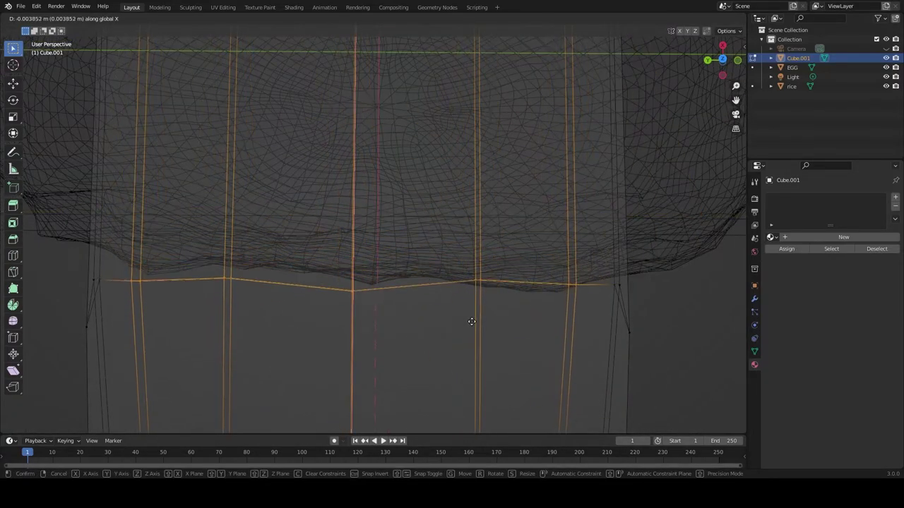
left_click(469, 322)
Select a single vertical edge loop and rotate it about the X axis.
left_click(379, 317, "alt")
right_click(381, 318)
key("Escape")
key("r")
key("x")
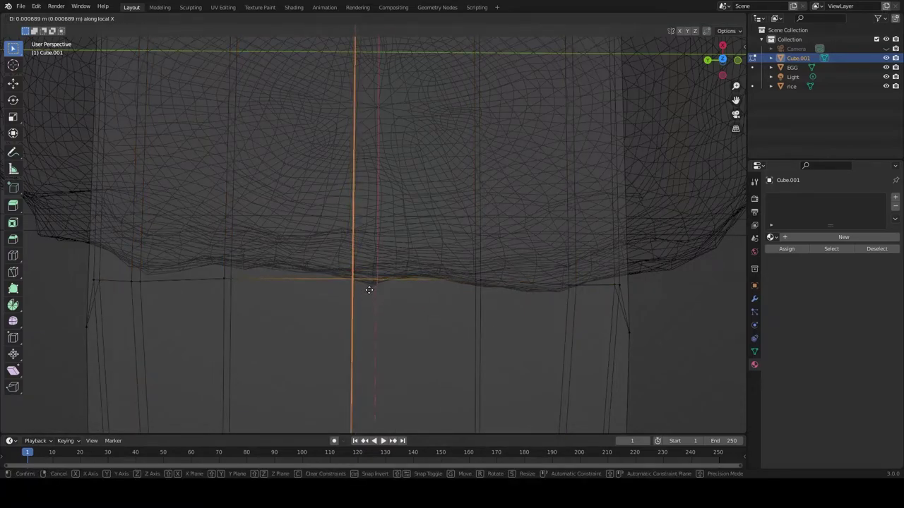
left_click(369, 290)
Nudge the leftmost vertical edge loop along X in two small moves.
left_click(91, 325, "alt")
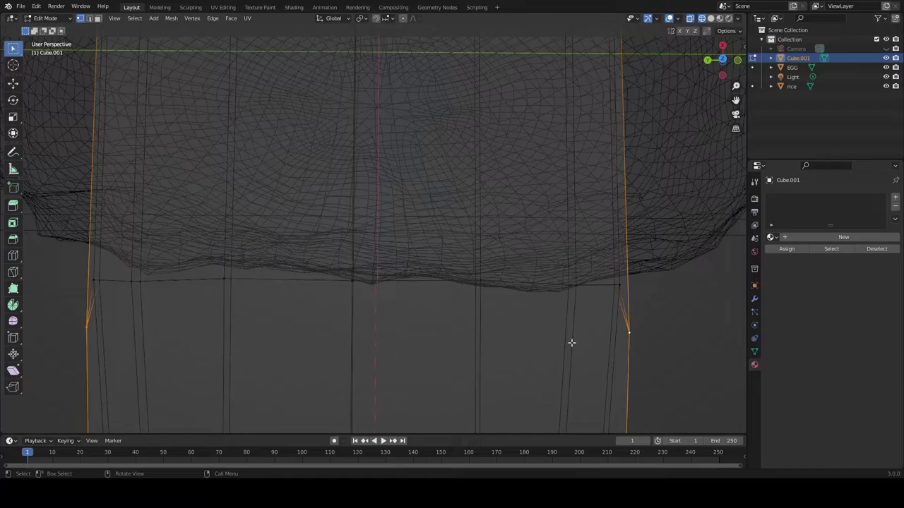
key("g")
key("x")
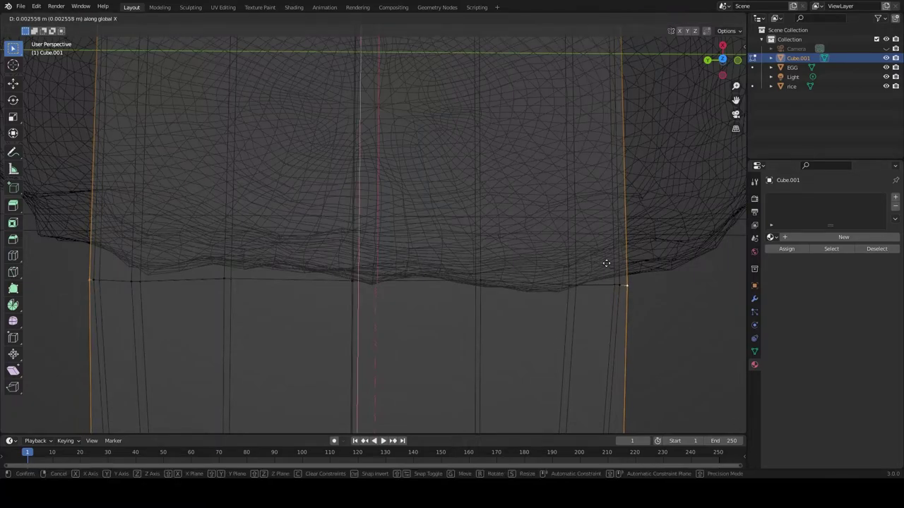
left_click(605, 262)
mouse_move(605, 262)
middle_mouse_down()
mouse_move(600, 216)
mouse_move(628, 258)
mouse_move(634, 250)
mouse_move(514, 177)
middle_mouse_up()
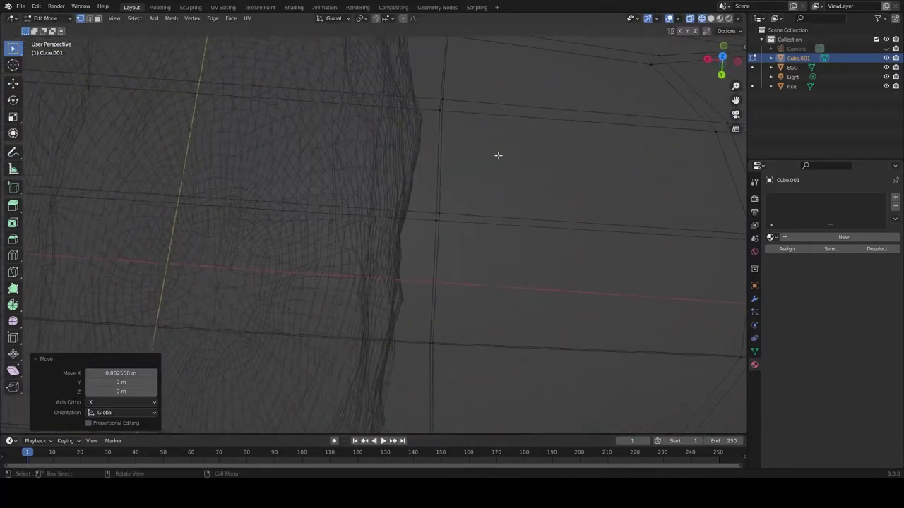
key("g")
key("x")
left_click(574, 322)
Box-select another vertical edge loop and shift it along X.
middle_click_drag(574, 322, 531, 310)
left_click_drag(353, 70, 476, 369)
key("g")
key("x")
left_click(478, 384)
Select a new set of strip edges and begin rotating them.
mouse_move(478, 383)
middle_mouse_down()
mouse_move(452, 295)
mouse_move(447, 337)
mouse_move(115, 165)
middle_mouse_up()
left_click_drag(115, 165, 397, 321)
mouse_move(397, 320)
middle_mouse_down()
mouse_move(476, 278)
mouse_move(494, 288)
middle_mouse_up()
key("r")
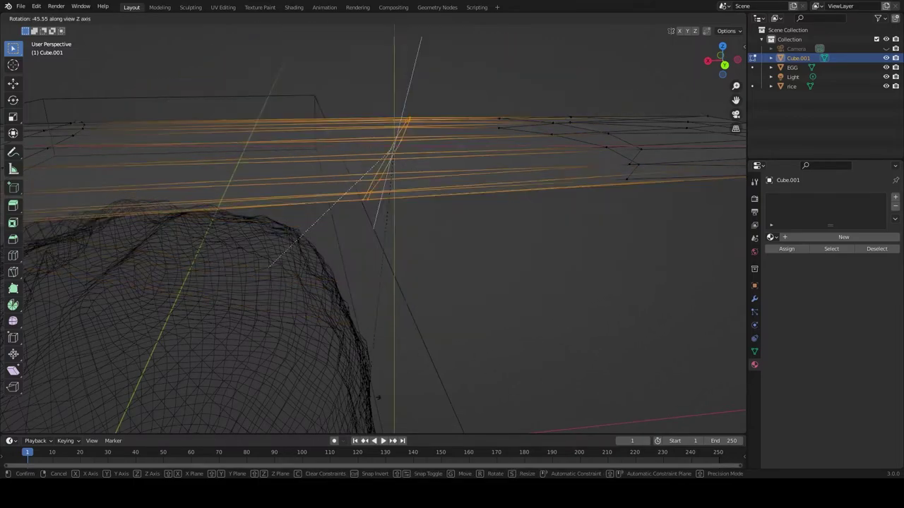
Tilt the selected loop and rotate the strip's end around the Y axis.
left_click(422, 230)
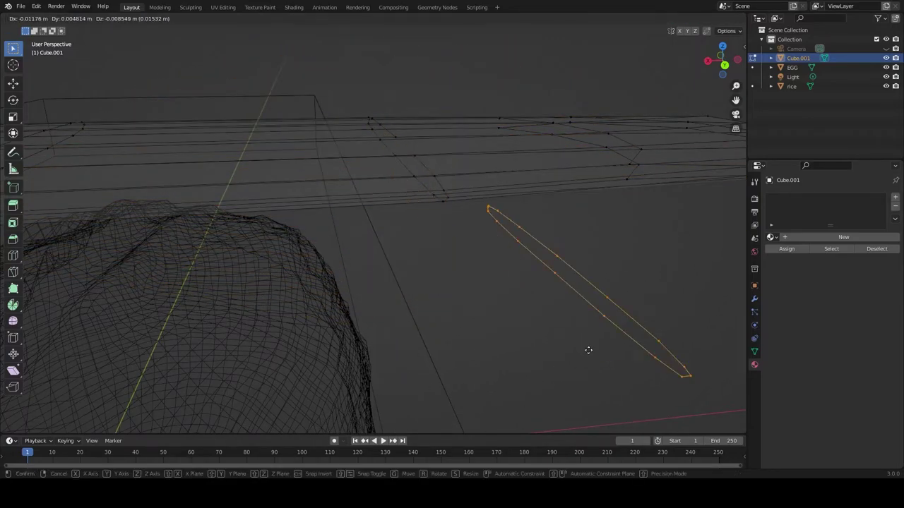
key("Escape")
key("g")
key("y")
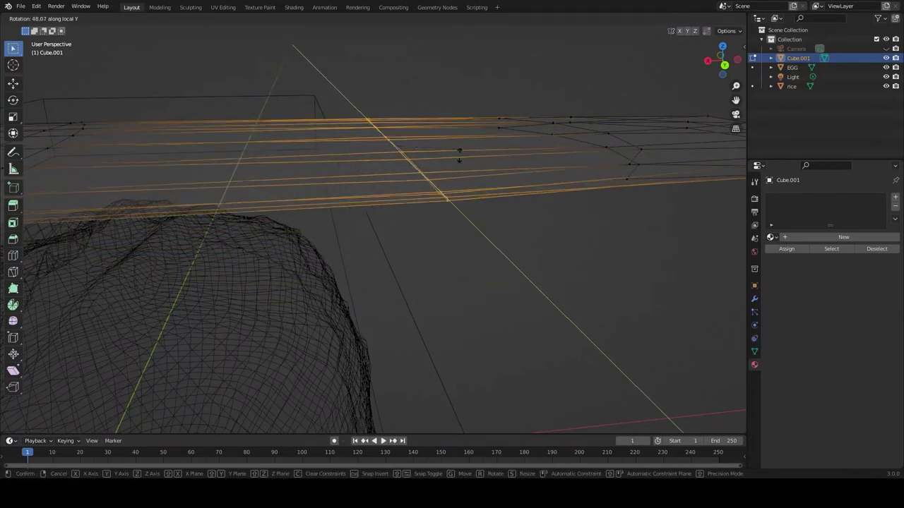
key("z")
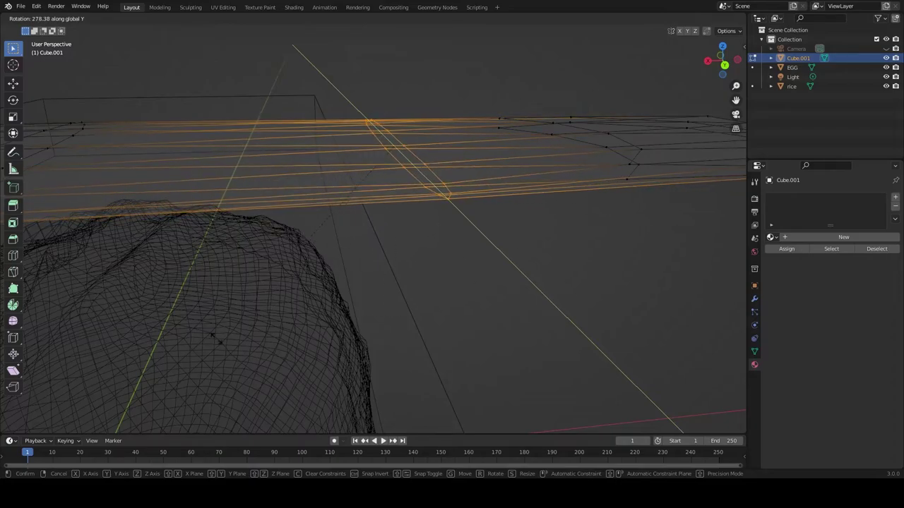
left_click(539, 312)
mouse_move(539, 313)
middle_mouse_down()
mouse_move(538, 332)
mouse_move(690, 269)
middle_mouse_up()
Box-select the vertices at the strip's right end and move them into position.
left_click(640, 272)
left_click_drag(372, 80, 688, 298)
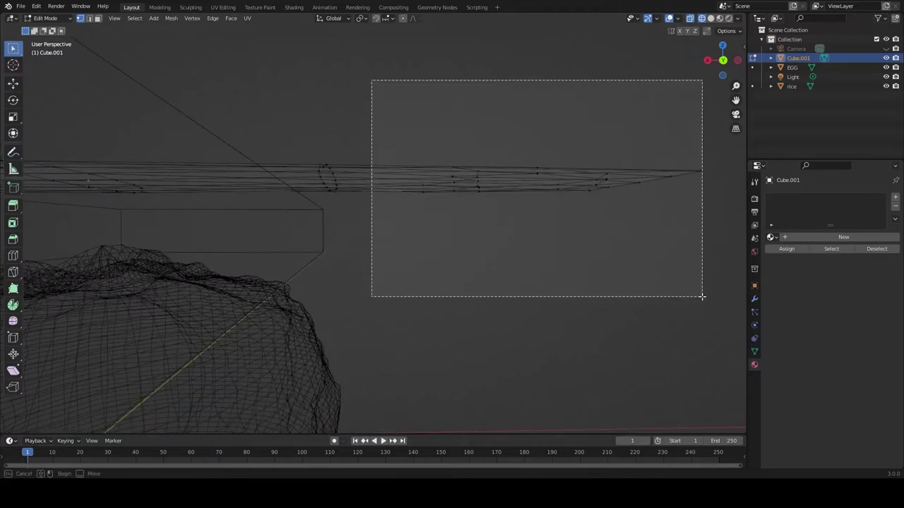
key("g")
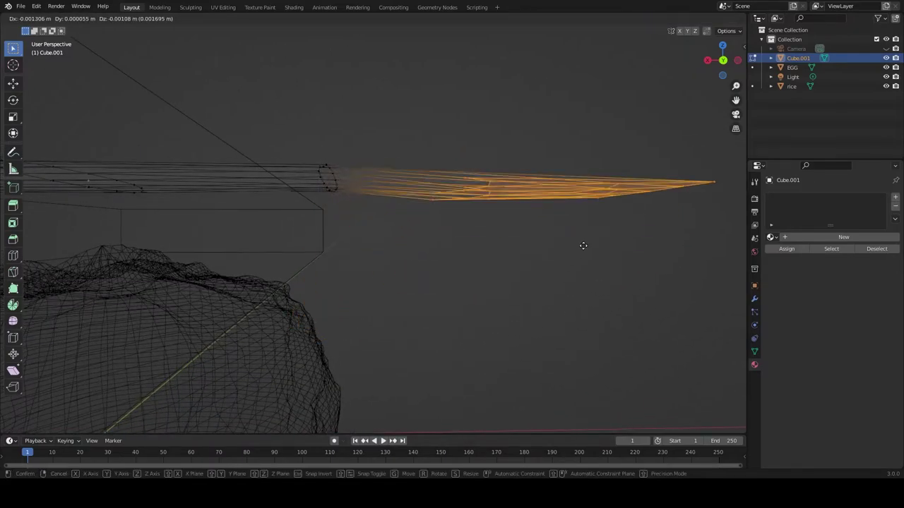
left_click(554, 252)
middle_click_drag(555, 259, 412, 65)
Select the end section's vertices edge-on, hide them, and grow the selection over the right part.
left_click_drag(412, 64, 525, 322)
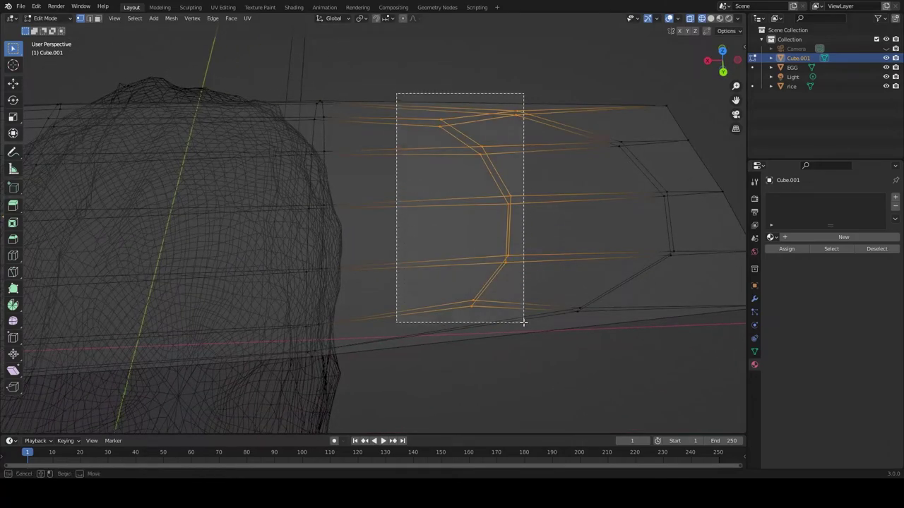
right_click(630, 245)
mouse_move(630, 250)
middle_mouse_down()
mouse_move(543, 272)
mouse_move(346, 117)
middle_mouse_up()
left_click_drag(347, 117, 468, 403)
mouse_move(468, 403)
middle_mouse_down()
mouse_move(424, 242)
mouse_move(543, 288)
middle_mouse_up()
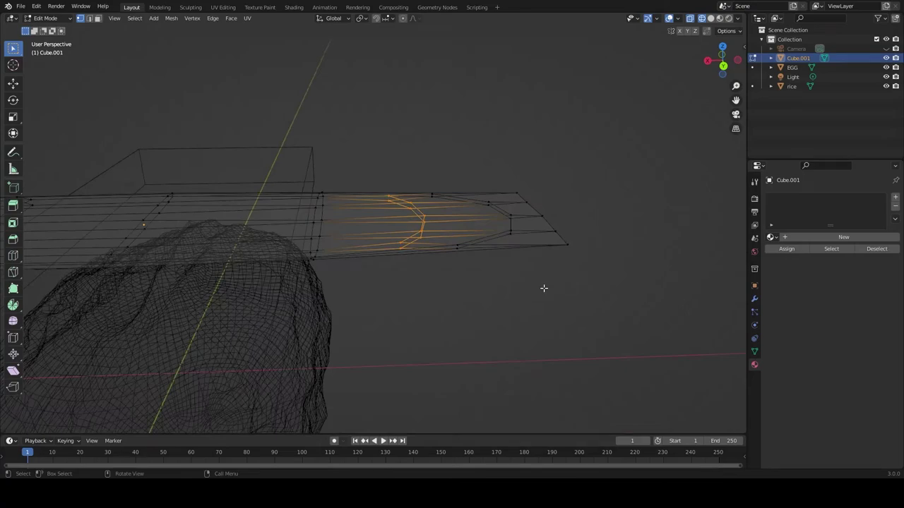
key("h")
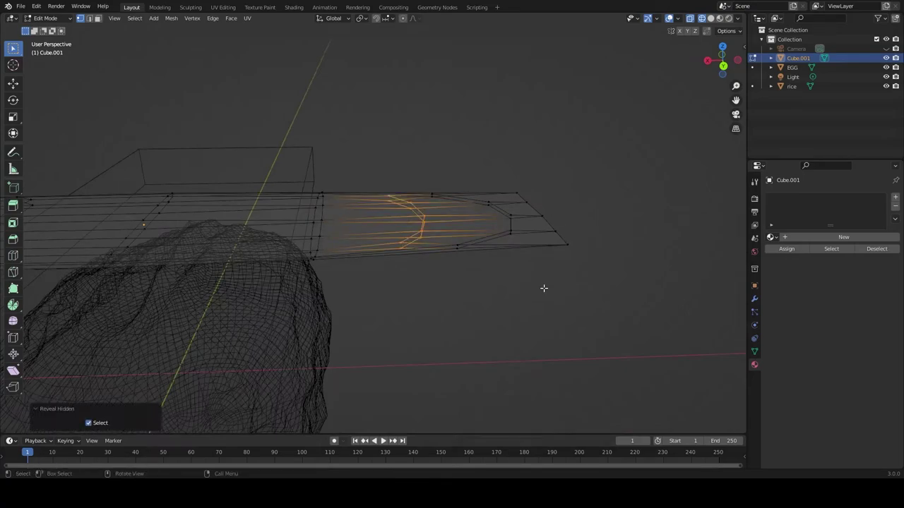
key("ctrl+KP_Add")
Cancel pulling the strip's end down and shift a vertical edge loop along X.
key("g")
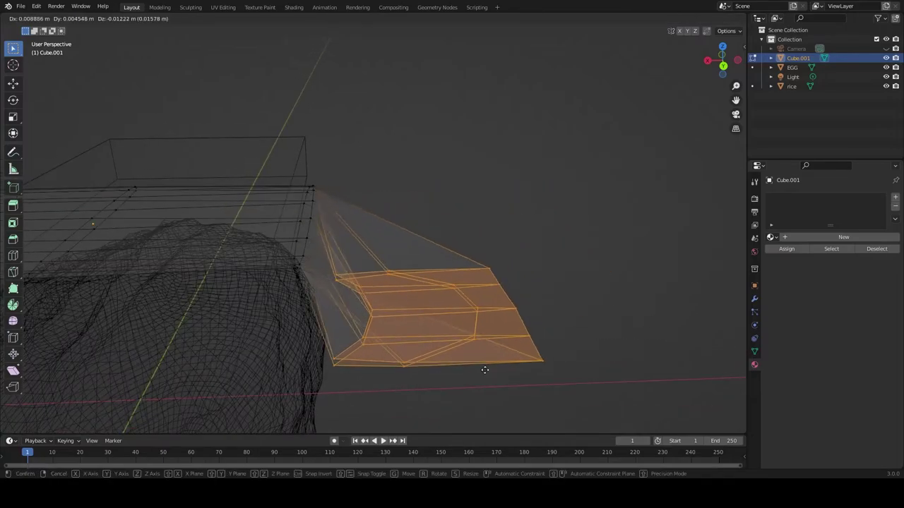
key("Escape")
mouse_move(569, 339)
middle_mouse_down()
mouse_move(566, 281)
mouse_move(416, 297)
mouse_move(508, 359)
mouse_move(581, 292)
mouse_move(480, 94)
mouse_move(351, 71)
mouse_move(407, 42)
mouse_move(490, 113)
mouse_move(428, 134)
mouse_move(578, 213)
mouse_move(505, 197)
middle_mouse_up()
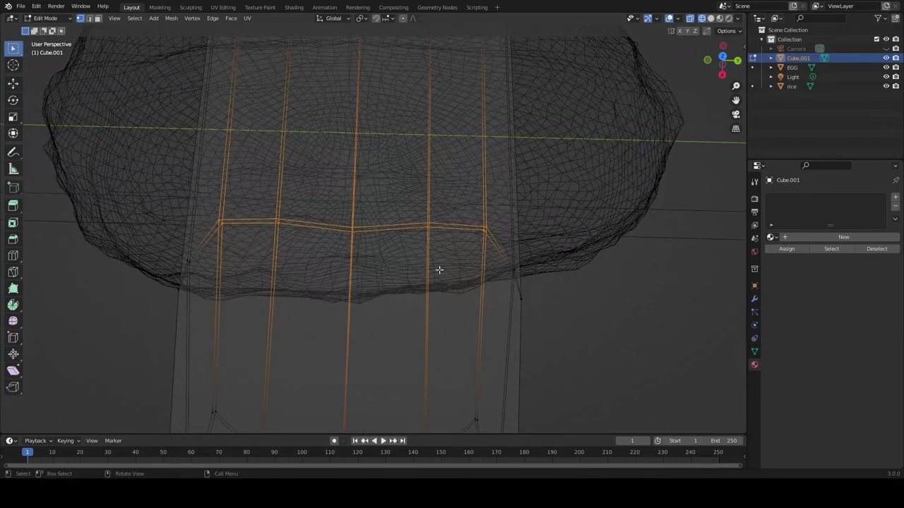
left_click(429, 307)
left_click(353, 286, "alt")
key("shift+g")
key("Escape")
key("g")
key("x")
left_click(382, 277)
Select the right-hand edge loop and nudge it along X.
left_click(527, 309, "alt")
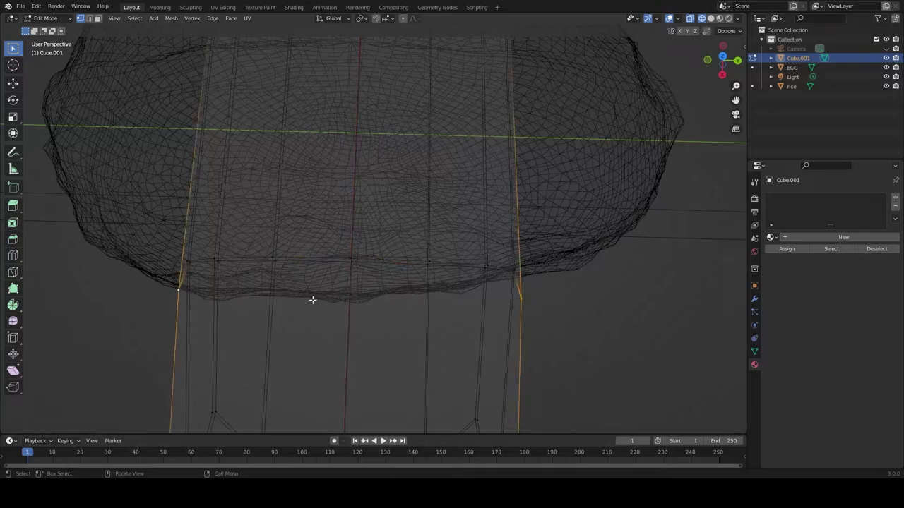
left_click(317, 274)
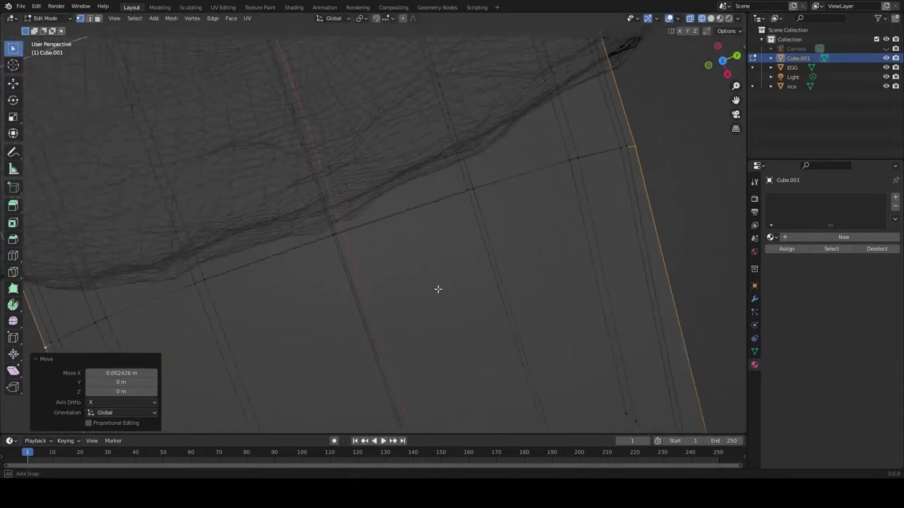
middle_click_drag(462, 306, 467, 286)
key("g")
key("x")
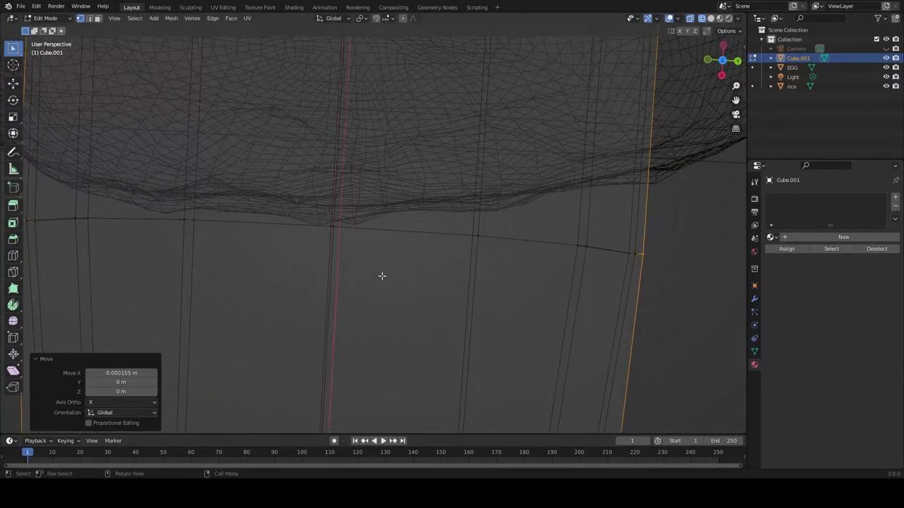
middle_click_drag(381, 276, 520, 258)
Box-select the horizontal edge band with its vertical edges and shift them 0.000111 m along X.
left_click_drag(100, 204, 668, 263)
left_click_drag(203, 205, 612, 262)
left_click_drag(93, 207, 520, 276, "shift")
key("g")
key("x")
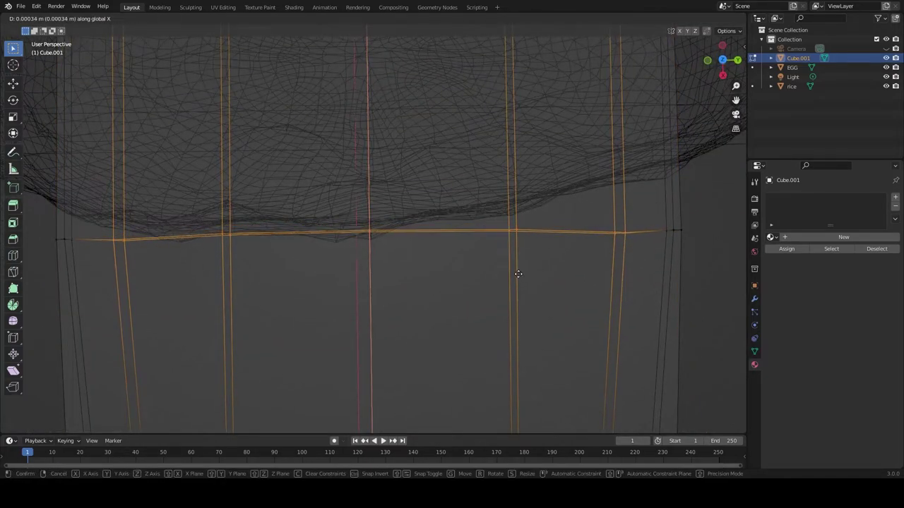
left_click(517, 271)
mouse_move(529, 282)
middle_mouse_down()
mouse_move(560, 303)
mouse_move(523, 307)
mouse_move(406, 281)
mouse_move(530, 341)
mouse_move(510, 278)
mouse_move(518, 330)
middle_mouse_up()
left_click(519, 330)
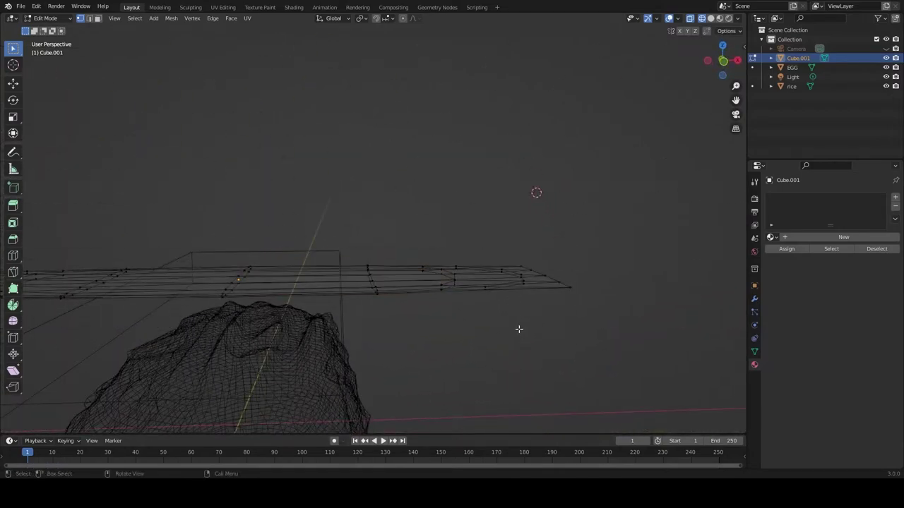
Fold the right end of the strip downward by rotating it about the Y axis.
mouse_move(494, 309)
middle_mouse_down()
mouse_move(424, 402)
mouse_move(437, 350)
mouse_move(375, 356)
middle_mouse_up()
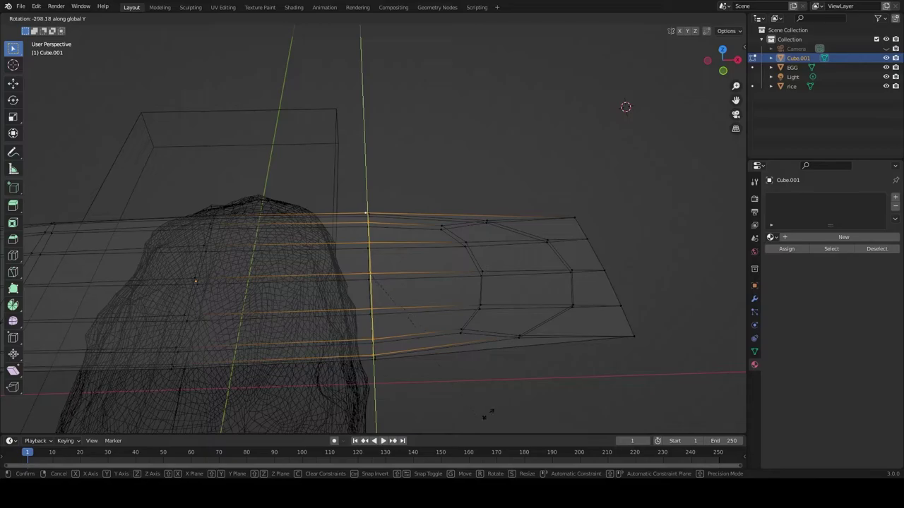
left_click_drag(307, 424, 643, 180)
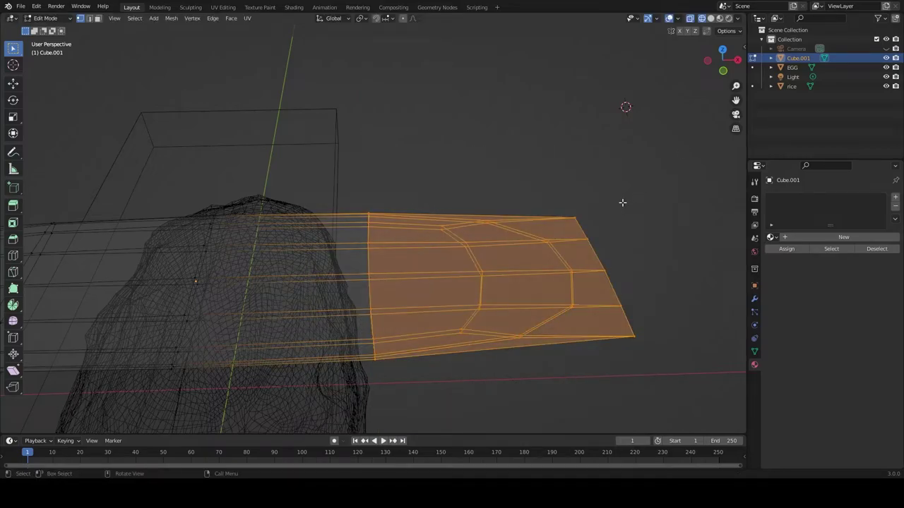
key("r")
key("r")
key("y")
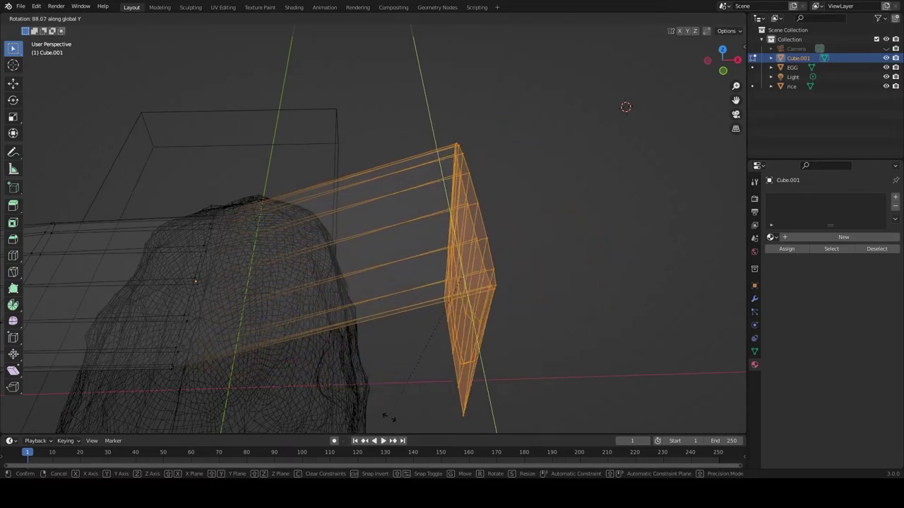
left_click(512, 375)
Re-rotate and move the bent right end so it hangs down the side of the rice.
mouse_move(512, 375)
middle_mouse_down()
mouse_move(509, 310)
mouse_move(563, 351)
mouse_move(639, 318)
middle_mouse_up()
key("r")
key("y")
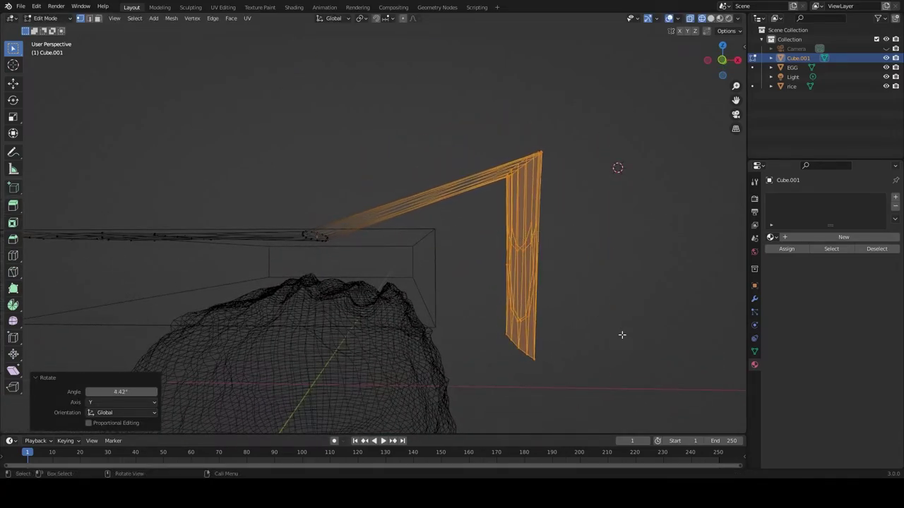
key("g")
left_click(537, 403)
mouse_move(532, 371)
middle_mouse_down()
mouse_move(540, 357)
mouse_move(492, 375)
mouse_move(519, 404)
mouse_move(501, 377)
middle_mouse_up()
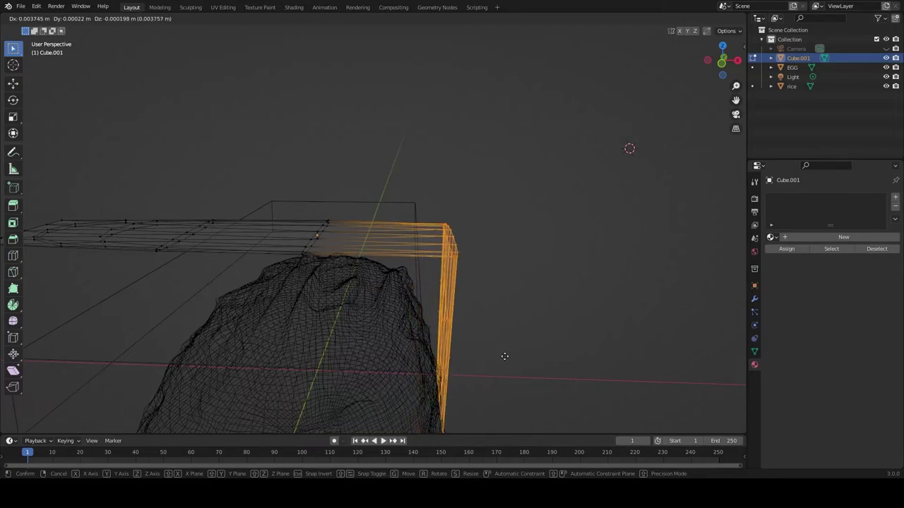
left_click(503, 359)
left_click(506, 359)
mouse_move(505, 359)
middle_mouse_down()
mouse_move(498, 335)
mouse_move(410, 347)
mouse_move(482, 286)
mouse_move(403, 282)
middle_mouse_up()
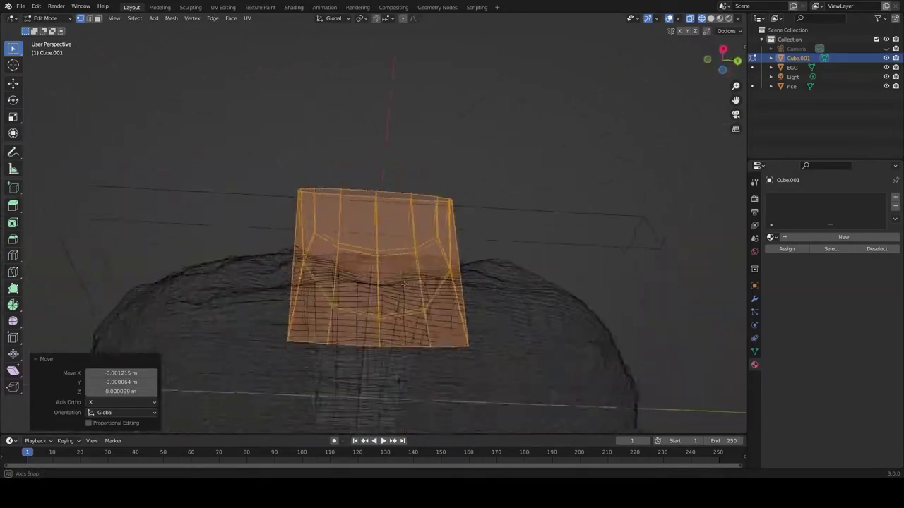
middle_click_drag(419, 393, 528, 417)
Lower the vertices along the folded edge vertically so they sit over the rice.
left_click_drag(391, 369, 500, 457)
middle_click_drag(500, 457, 615, 382)
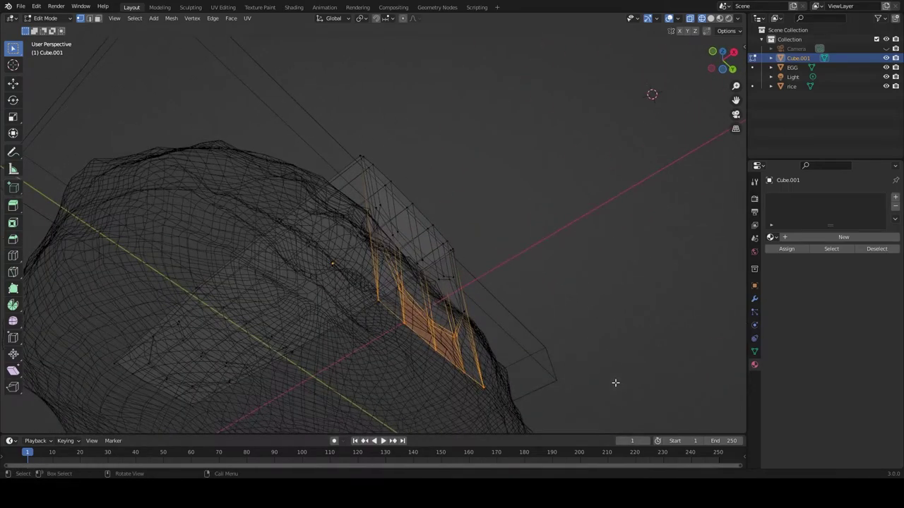
key("z")
left_click(622, 88)
mouse_move(622, 89)
middle_mouse_down()
mouse_move(557, 250)
mouse_move(502, 190)
mouse_move(451, 188)
middle_mouse_up()
left_click(456, 272)
mouse_move(456, 272)
middle_mouse_down()
mouse_move(480, 282)
mouse_move(473, 252)
middle_mouse_up()
left_click(474, 301)
mouse_move(474, 301)
middle_mouse_down()
mouse_move(281, 263)
mouse_move(372, 271)
middle_mouse_up()
Fold the strip's left end down around Y and move it against the rice.
left_click_drag(36, 138, 328, 283)
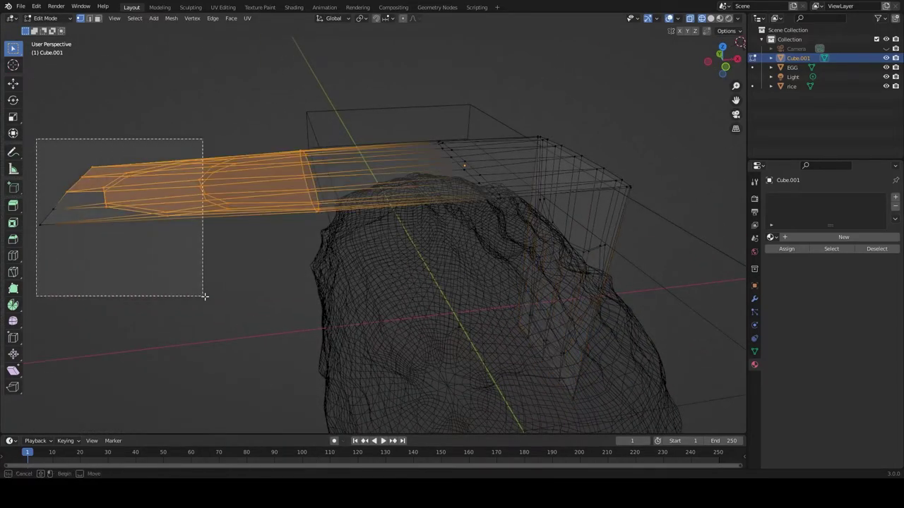
key("r")
key("y")
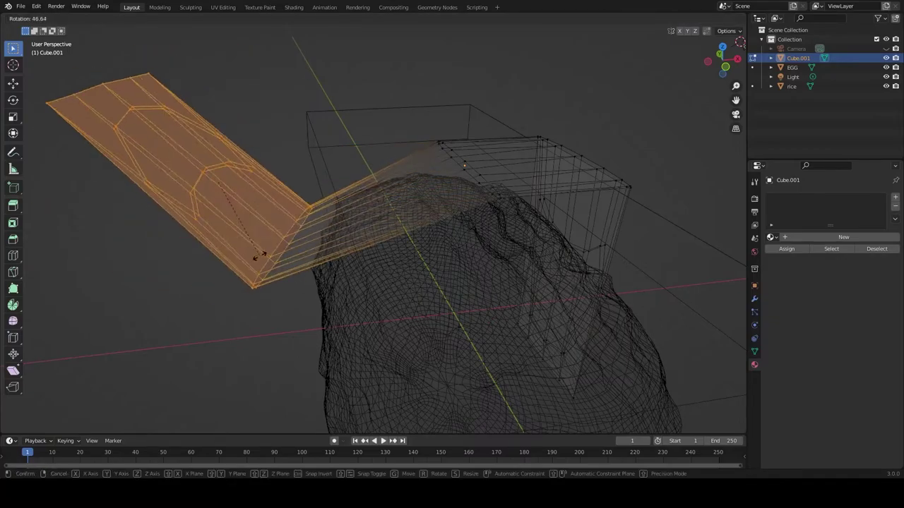
left_click(236, 130)
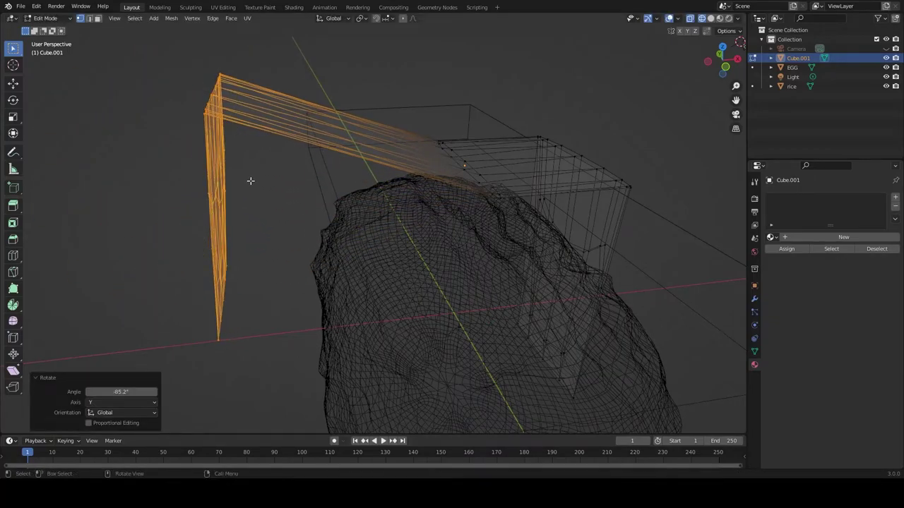
middle_click_drag(250, 180, 242, 179)
key("g")
left_click(312, 258)
mouse_move(312, 258)
middle_mouse_down()
mouse_move(355, 242)
mouse_move(379, 276)
mouse_move(385, 252)
mouse_move(329, 252)
mouse_move(389, 250)
mouse_move(377, 250)
mouse_move(403, 272)
mouse_move(447, 222)
mouse_move(379, 230)
mouse_move(409, 230)
mouse_move(415, 249)
mouse_move(428, 234)
mouse_move(458, 240)
mouse_move(460, 359)
middle_mouse_up()
left_click(355, 242)
Nudge the folded left end's vertices into place against the egg.
left_click(371, 256)
key("g")
left_click(409, 231)
key("Tab")
left_click(359, 340)
mouse_move(359, 339)
middle_mouse_down()
mouse_move(486, 325)
mouse_move(430, 325)
mouse_move(444, 355)
mouse_move(450, 342)
mouse_move(552, 355)
mouse_move(581, 347)
mouse_move(403, 332)
mouse_move(476, 319)
mouse_move(526, 334)
mouse_move(564, 298)
middle_mouse_up()
left_click(557, 349)
Select only the band's top vertices and adjust their height over the egg.
left_click_drag(569, 283, 373, 51)
key("g")
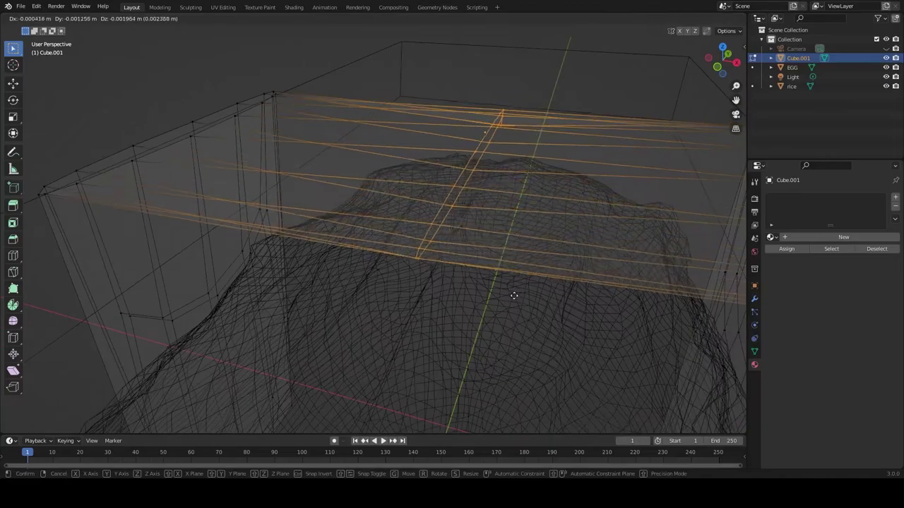
left_click(544, 268)
scroll(557, 268, "down", 3)
scroll(557, 268, "down", 2)
scroll(558, 266, "down", 1)
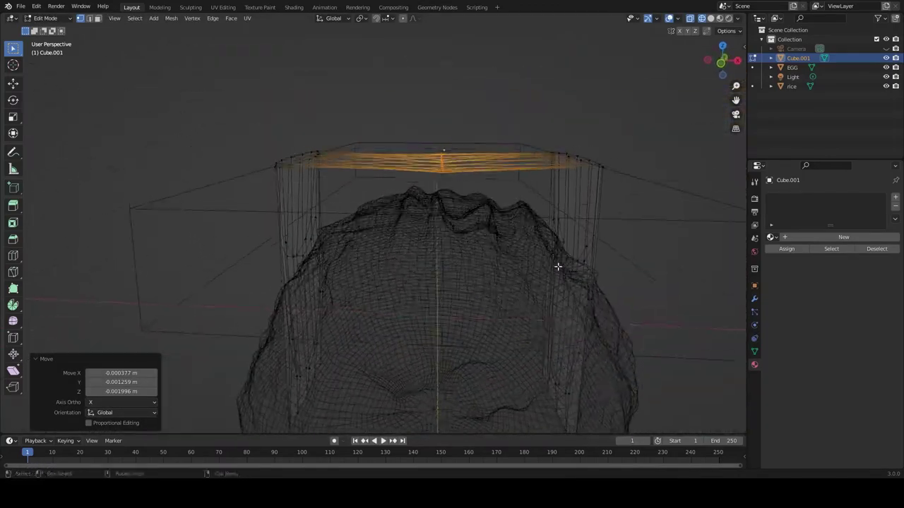
left_click(476, 197)
middle_click_drag(500, 236, 419, 272)
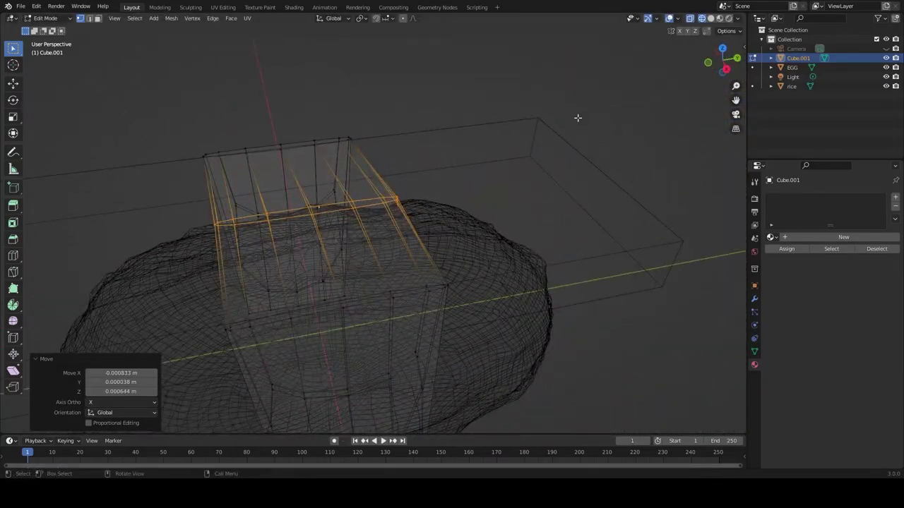
Check the band's fit in wireframe and see-through views, deselecting and leaving Edit Mode.
left_click(692, 20)
key("shift+z")
mouse_move(400, 134)
middle_mouse_down()
mouse_move(313, 135)
mouse_move(454, 252)
mouse_move(541, 218)
mouse_move(579, 176)
middle_mouse_up()
left_click(690, 21)
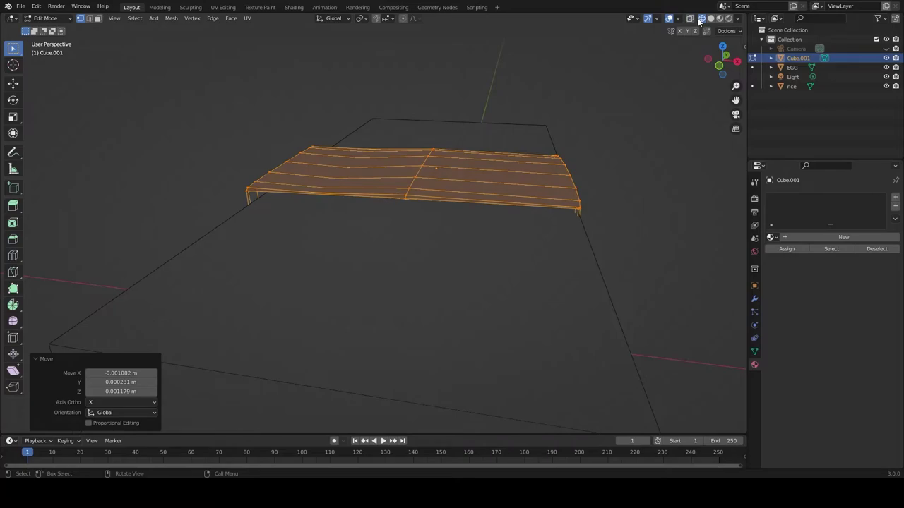
mouse_move(657, 141)
middle_mouse_down()
mouse_move(558, 285)
mouse_move(617, 283)
mouse_move(575, 266)
mouse_move(536, 275)
middle_mouse_up()
left_click(609, 289)
key("Tab")
left_click(575, 265)
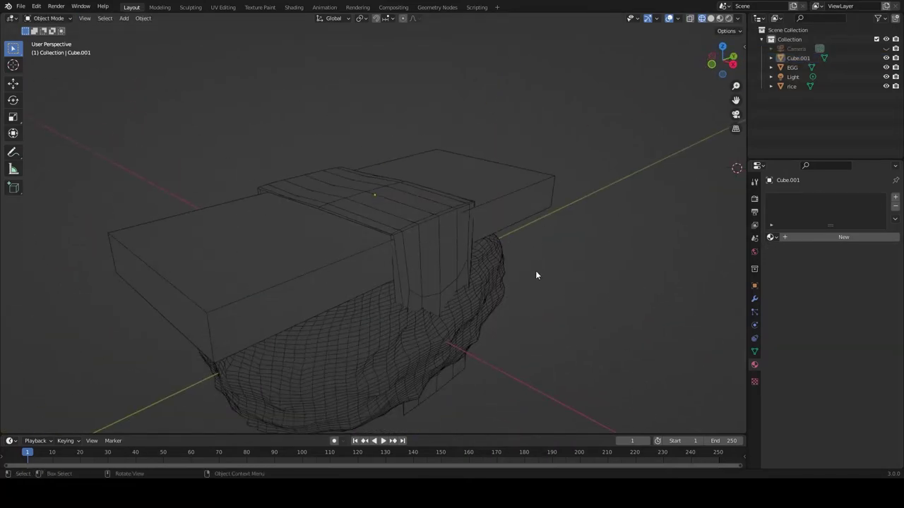
Cycle viewport shading through material preview and wireframe with see-through turned on.
middle_click_drag(494, 359, 170, 177)
left_click(710, 18)
middle_click_drag(663, 53, 635, 106)
left_click(720, 18)
mouse_move(720, 18)
middle_mouse_down()
mouse_move(657, 136)
mouse_move(444, 146)
mouse_move(545, 145)
mouse_move(678, 85)
middle_mouse_up()
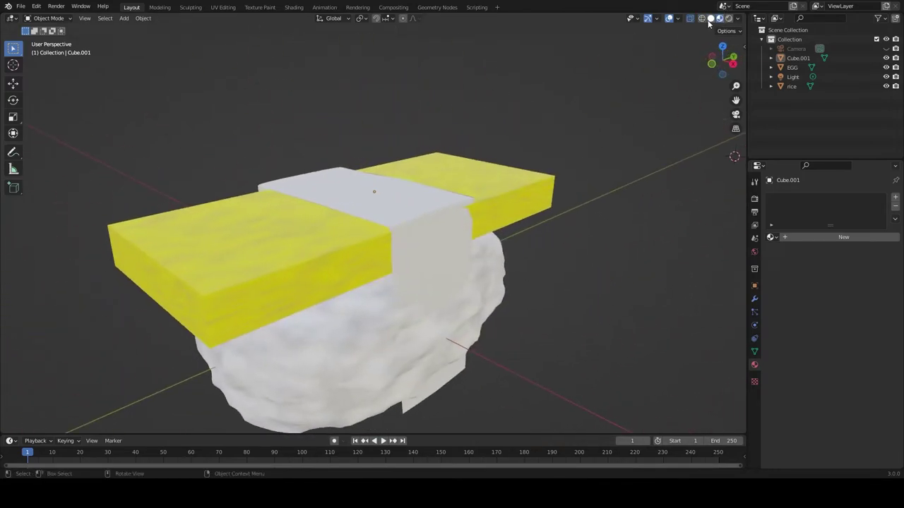
left_click(701, 18)
left_click(690, 18)
Select the Cube.001 band object.
mouse_move(622, 127)
middle_mouse_down()
mouse_move(565, 172)
mouse_move(544, 244)
mouse_move(448, 163)
middle_mouse_up()
left_click_drag(447, 163, 529, 258)
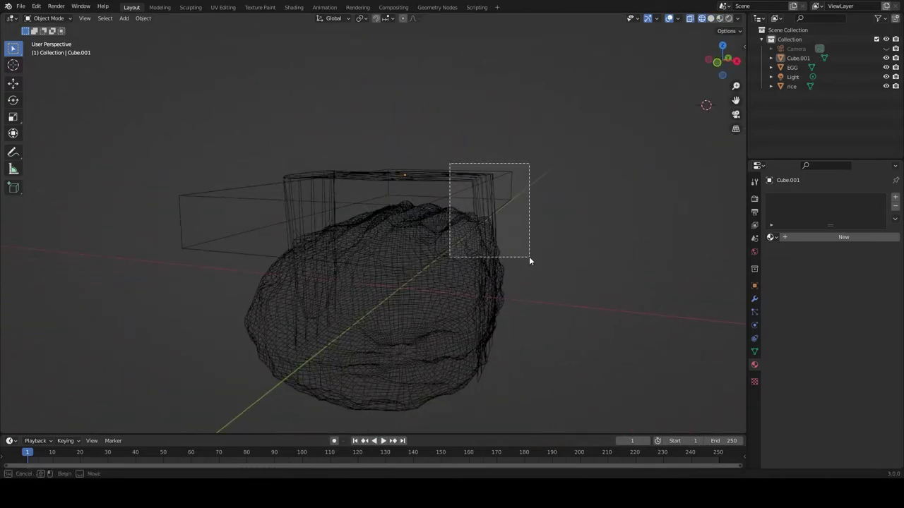
left_click(478, 189)
mouse_move(478, 188)
middle_mouse_down()
mouse_move(563, 204)
mouse_move(431, 214)
middle_mouse_up()
left_click(430, 213)
left_click(431, 213)
left_click(443, 228)
In Edit Mode, move the band's right half so it tucks over the egg.
key("Tab")
scroll(443, 228, "up", 4)
left_click_drag(416, 146, 580, 256)
mouse_move(581, 257)
middle_mouse_down()
mouse_move(621, 209)
mouse_move(593, 228)
mouse_move(583, 215)
mouse_move(540, 240)
mouse_move(581, 215)
middle_mouse_up()
key("g")
left_click(621, 215)
key("shift+z")
key("Tab")
Give Cube.001 a new material with a black Base Color.
left_click(843, 237)
left_click(856, 318)
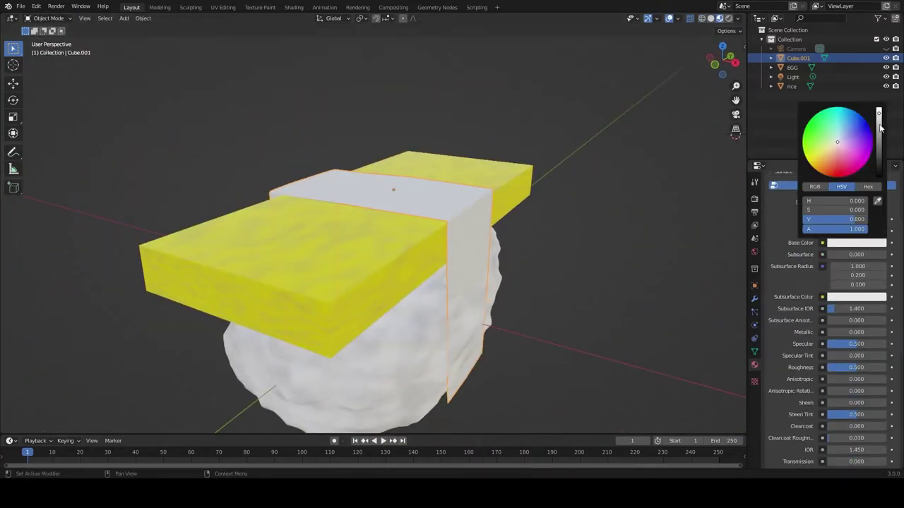
left_click_drag(882, 128, 882, 177)
middle_click_drag(678, 233, 657, 211)
scroll(861, 262, "down", 4)
mouse_move(532, 291)
middle_mouse_down()
mouse_move(522, 314)
mouse_move(446, 293)
middle_mouse_up()
left_click(447, 293)
In the Sculpting workspace, carve a Draw Sharp groove into the rice, then undo it.
left_click(190, 7)
middle_click_drag(367, 184, 605, 292)
scroll(605, 292, "up", 3)
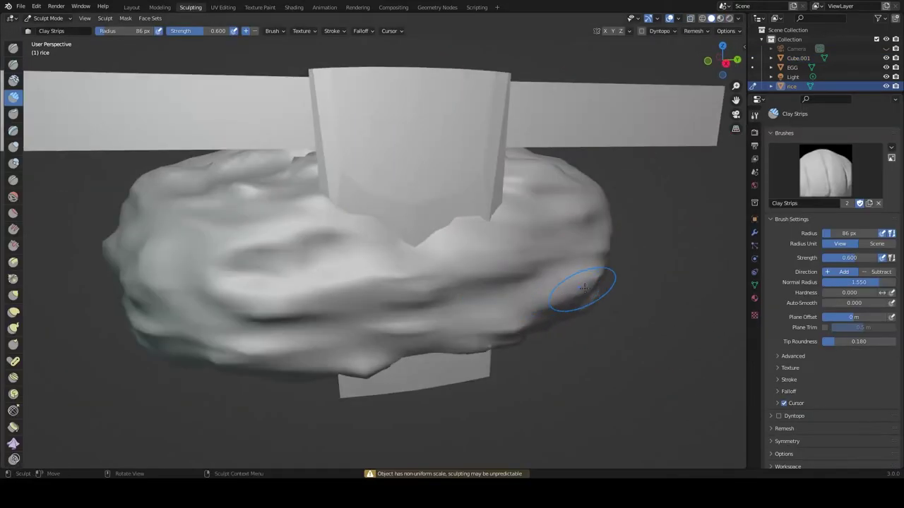
left_click(12, 48)
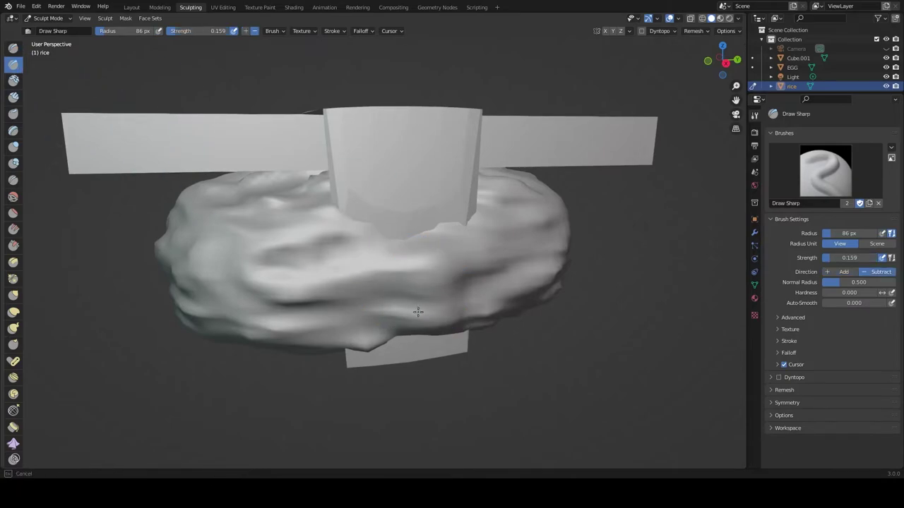
left_click_drag(388, 245, 439, 292)
middle_click_drag(420, 295, 379, 206)
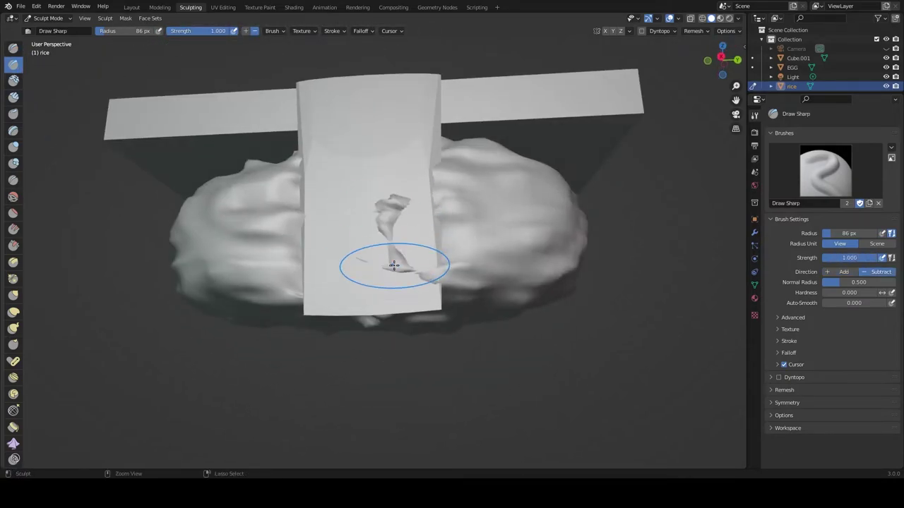
key("ctrl+z")
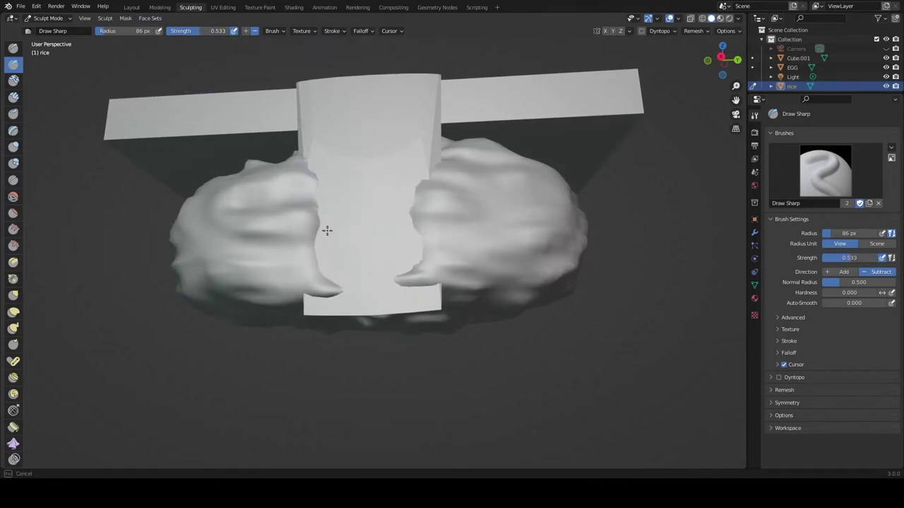
Switch to the Shading workspace and select the black band to show its material nodes.
middle_click_drag(430, 293, 333, 238)
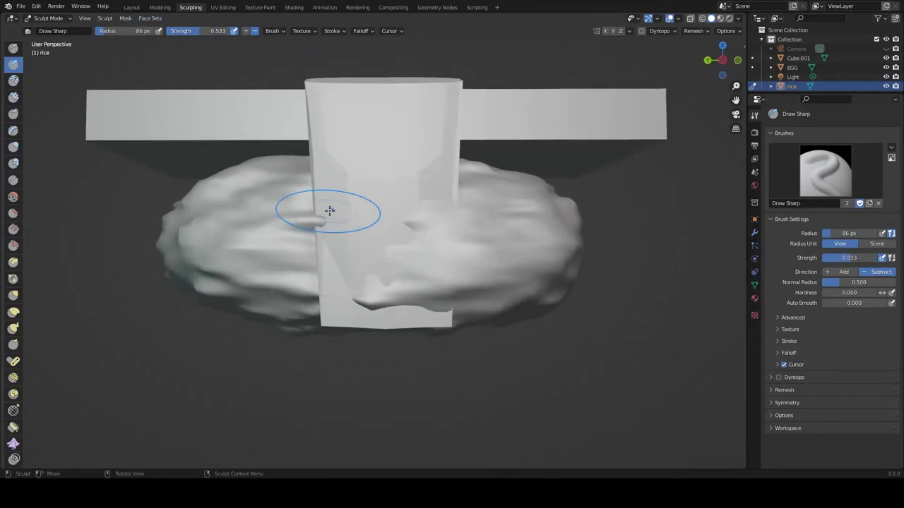
mouse_move(443, 237)
middle_mouse_down()
mouse_move(294, 258)
mouse_move(439, 362)
middle_mouse_up()
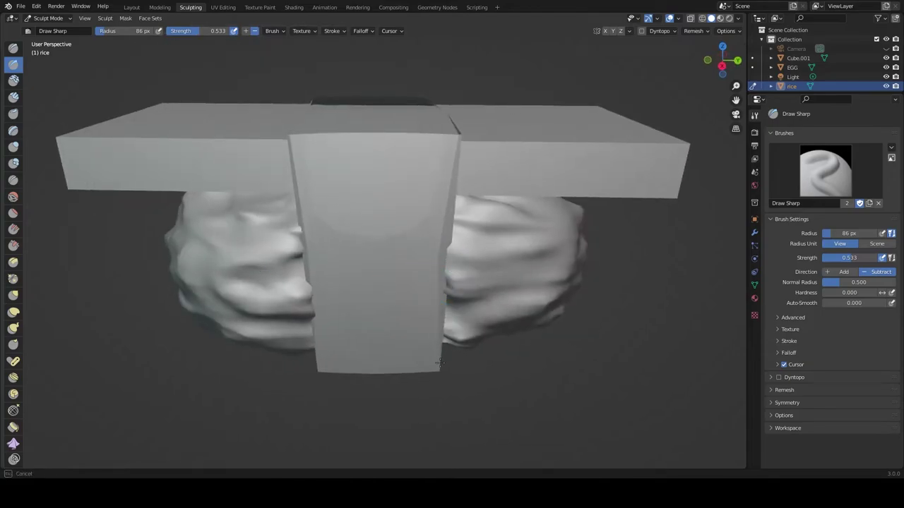
mouse_move(467, 298)
middle_mouse_down()
mouse_move(395, 268)
mouse_move(367, 211)
middle_mouse_up()
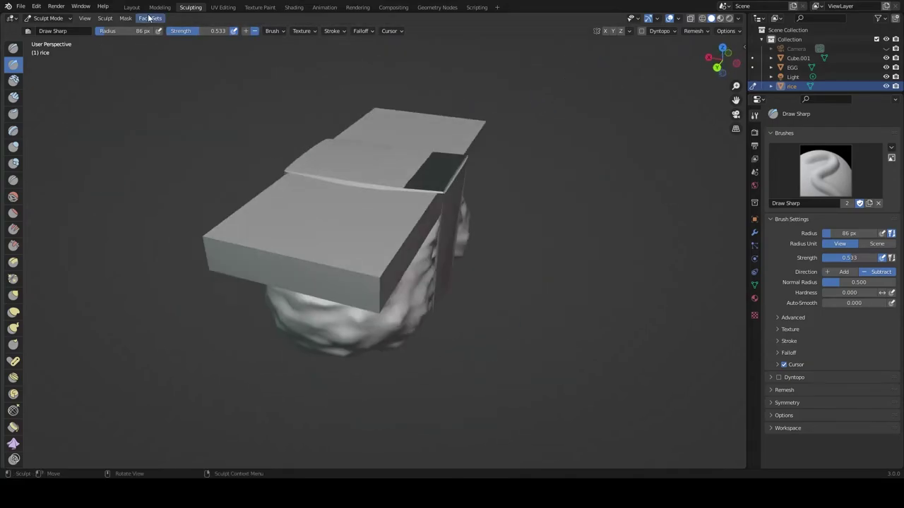
left_click(294, 7)
middle_click_drag(424, 141, 480, 177)
left_click(431, 177)
key("shift+a")
Add ColorRamp, Noise Texture and Texture Coordinate nodes, feeding Object coordinates into the noise Vector.
left_click(325, 205)
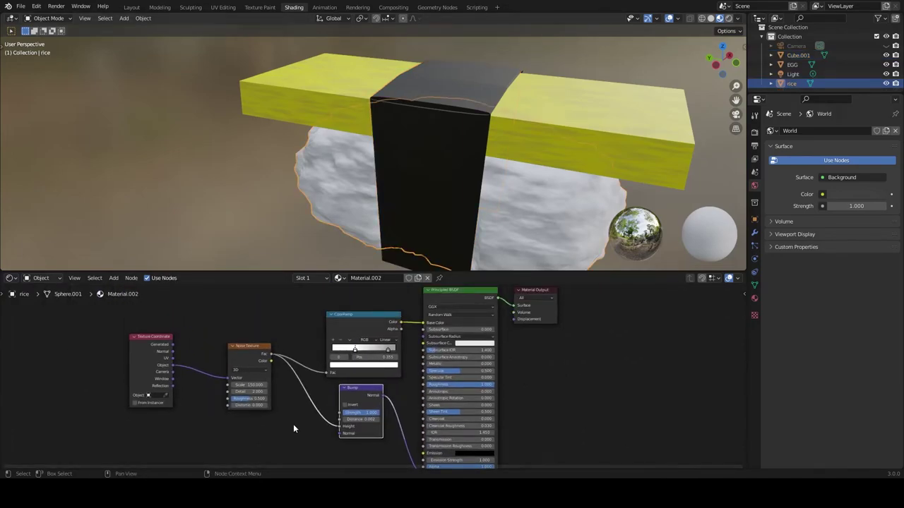
left_click(430, 177)
key("shift+a")
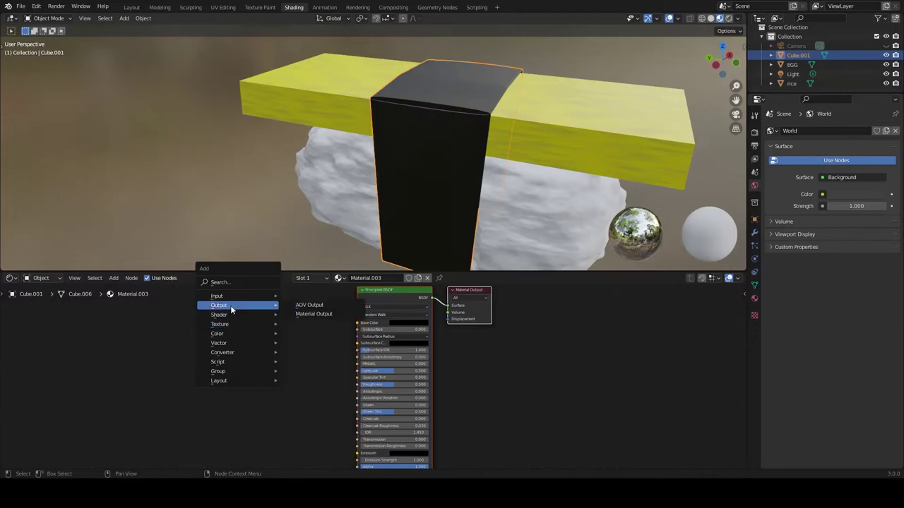
left_click(311, 228)
mouse_move(146, 317)
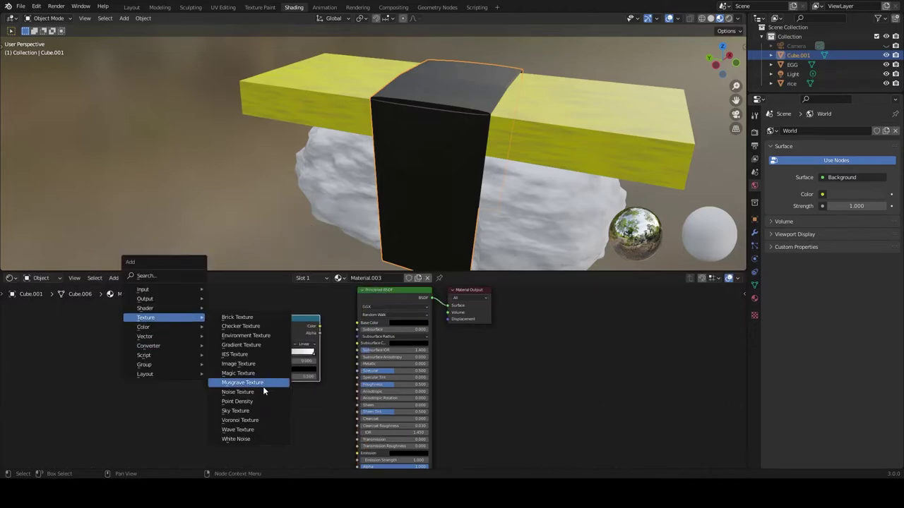
left_click(263, 391)
left_click(156, 338)
key("shift+a")
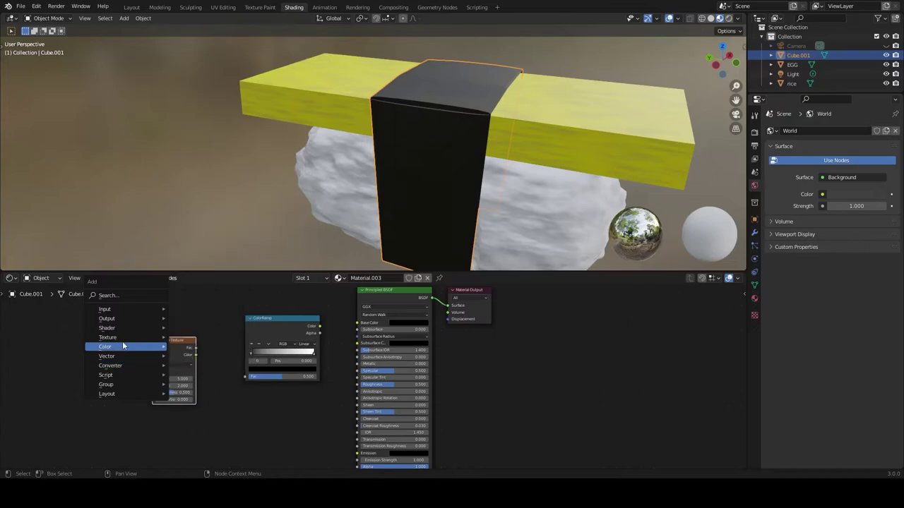
left_click(205, 261)
left_click_drag(109, 372, 153, 372)
Route the ColorRamp into Base Color, darken its stops and raise the noise Scale.
left_click_drag(357, 324, 357, 323)
scroll(438, 381, "up", 1)
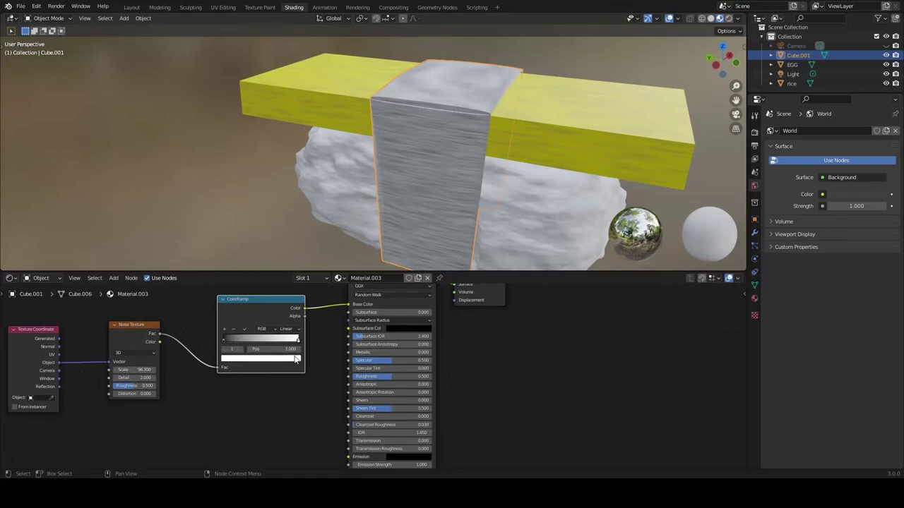
left_click(298, 359)
left_click_drag(287, 310, 277, 394)
left_click(250, 360)
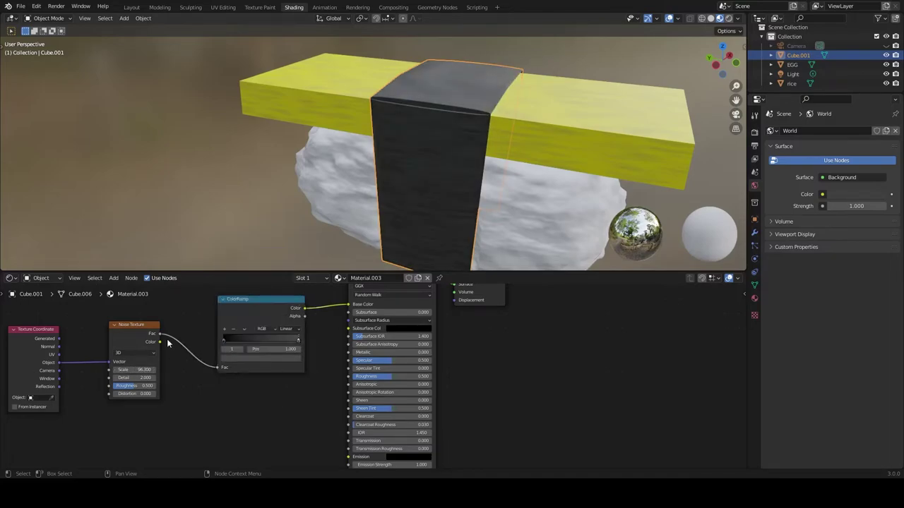
left_click_drag(134, 369, 152, 369)
middle_click_drag(567, 196, 536, 197)
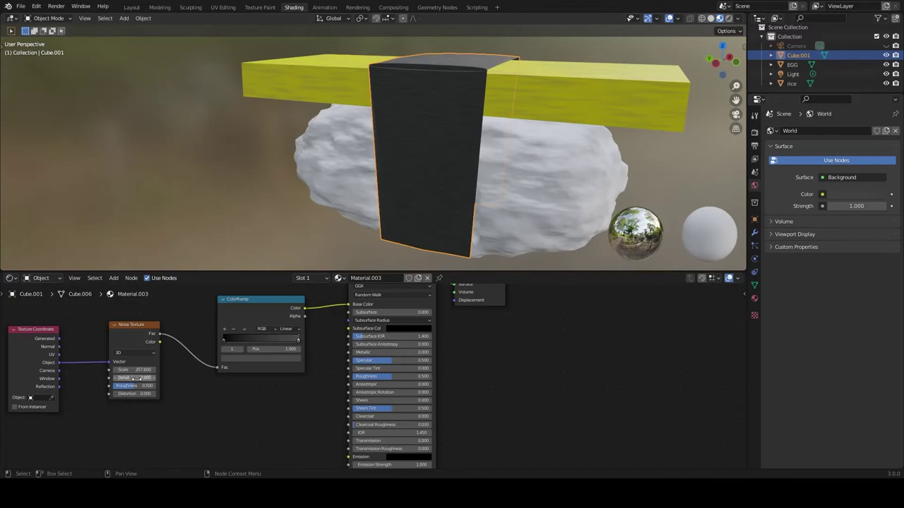
left_click_drag(278, 344, 260, 340)
mouse_move(565, 205)
middle_mouse_down()
mouse_move(588, 211)
mouse_move(546, 195)
mouse_move(545, 220)
middle_mouse_up()
scroll(542, 209, "down", 5)
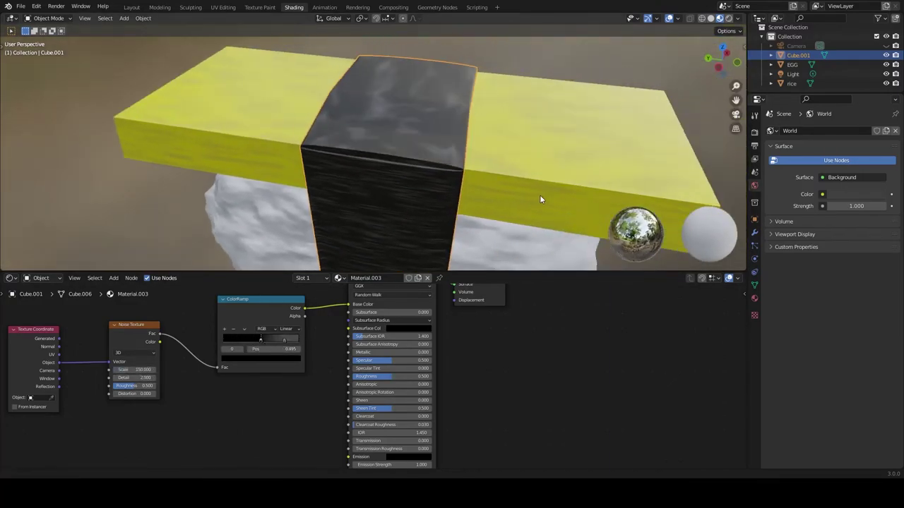
Add a Bump node with noise into Height and output to the shader Normal, weakening its strength.
middle_click_drag(415, 204, 422, 169)
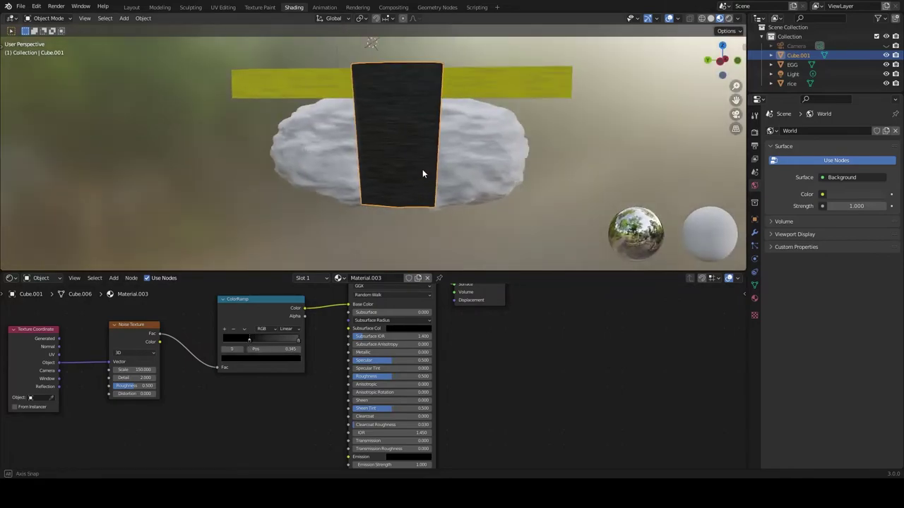
middle_click_drag(242, 341, 317, 389)
key("shift+a")
key("Escape")
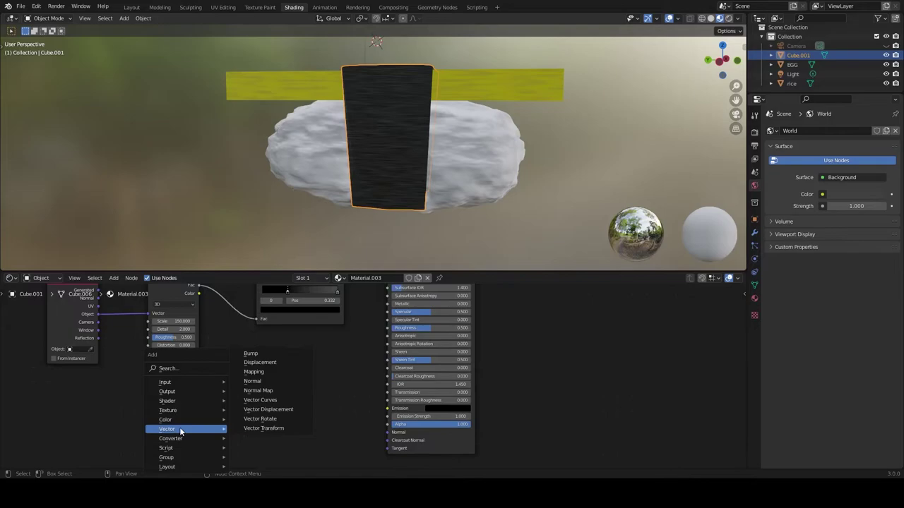
left_click_drag(317, 369, 387, 432)
left_click_drag(199, 286, 267, 404)
middle_click_drag(309, 405, 309, 457)
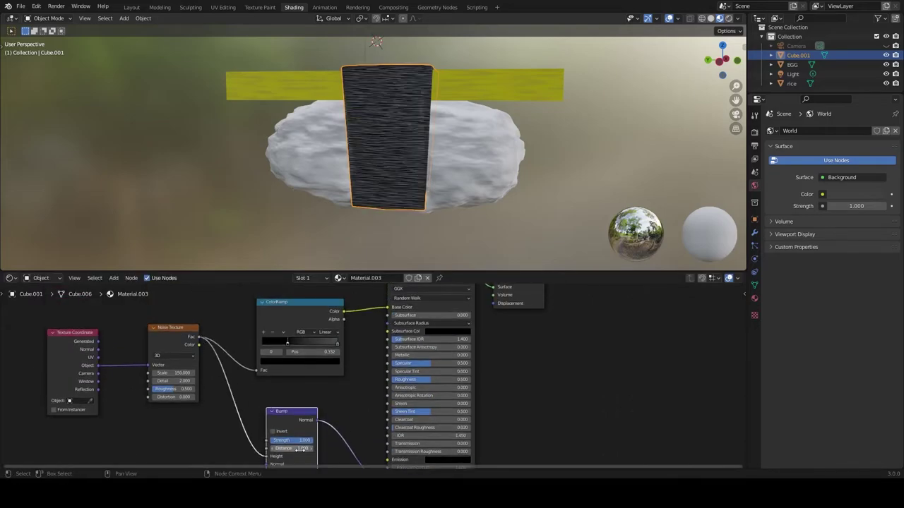
left_click_drag(286, 440, 240, 440)
mouse_move(424, 176)
middle_mouse_down()
mouse_move(483, 151)
mouse_move(459, 188)
middle_mouse_up()
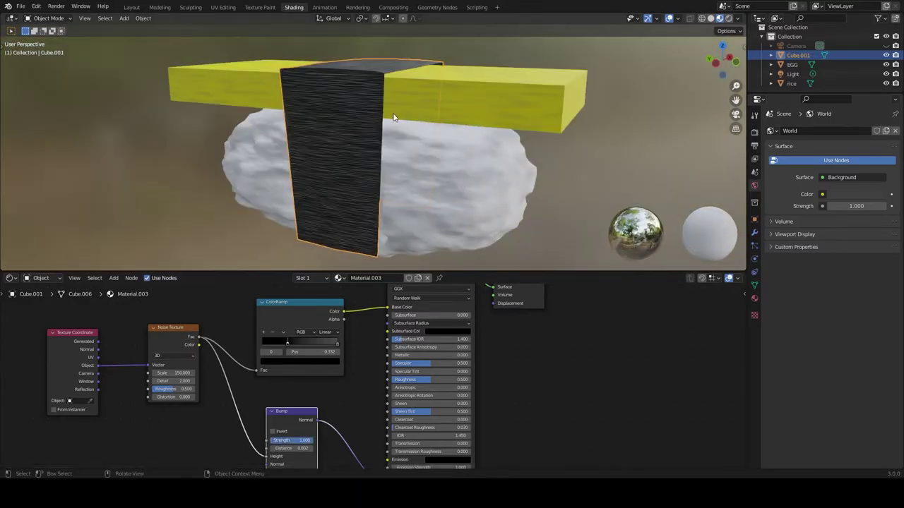
left_click_drag(282, 440, 293, 439)
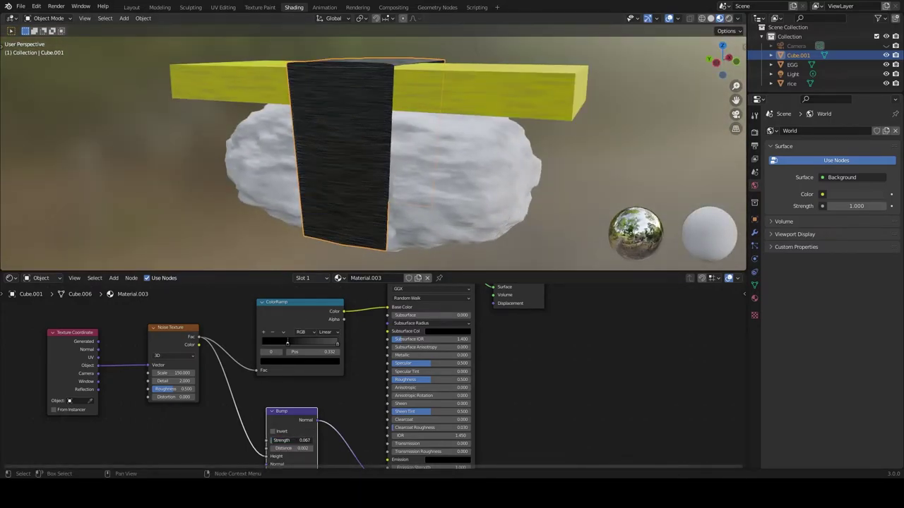
Switch to the Layout workspace and add a Plane mesh as the ground beneath the sushi.
middle_click_drag(343, 209, 320, 221)
left_click(426, 141)
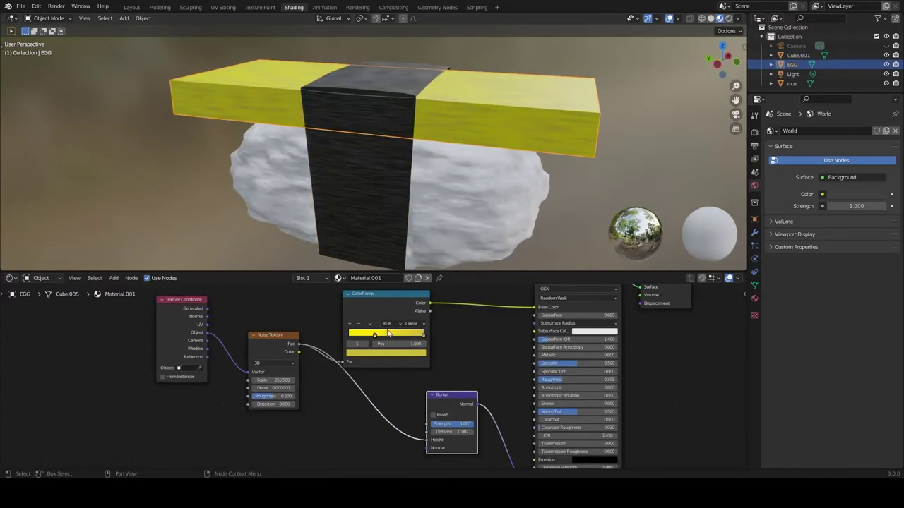
mouse_move(494, 176)
middle_mouse_down()
mouse_move(621, 310)
mouse_move(625, 26)
mouse_move(505, 243)
mouse_move(223, 7)
mouse_move(408, 333)
mouse_move(471, 272)
mouse_move(454, 316)
middle_mouse_up()
key("ctrl+Page_Up")
key("ctrl+Page_Up")
key("ctrl+Page_Up")
left_click(506, 243)
key("shift+a")
left_click(494, 284)
mouse_move(452, 262)
middle_mouse_down()
mouse_move(438, 248)
mouse_move(377, 289)
mouse_move(380, 274)
mouse_move(393, 319)
mouse_move(438, 261)
middle_mouse_up()
Select the rice and nori band and shift them sideways along the X axis.
key("a")
left_click(836, 96, "ctrl")
left_click(839, 86, "ctrl")
left_click(840, 76, "ctrl")
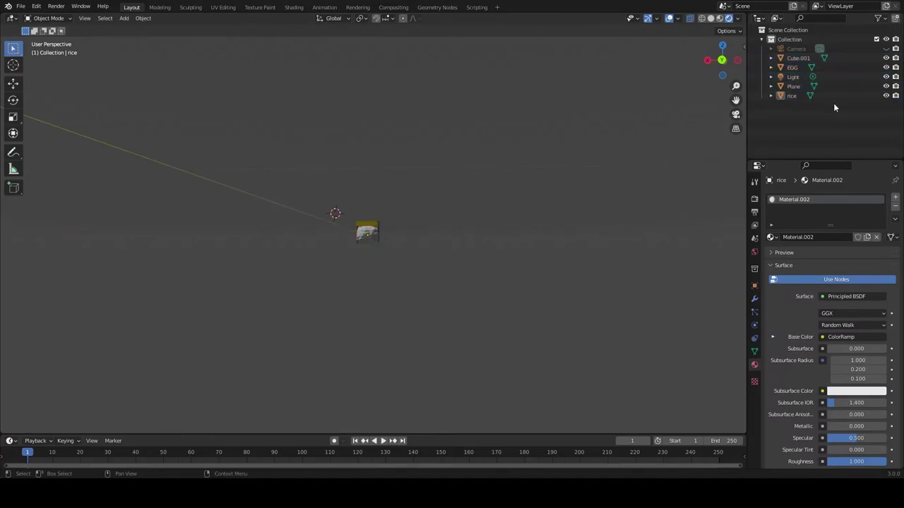
left_click(843, 58, "ctrl")
middle_click_drag(550, 275, 449, 260)
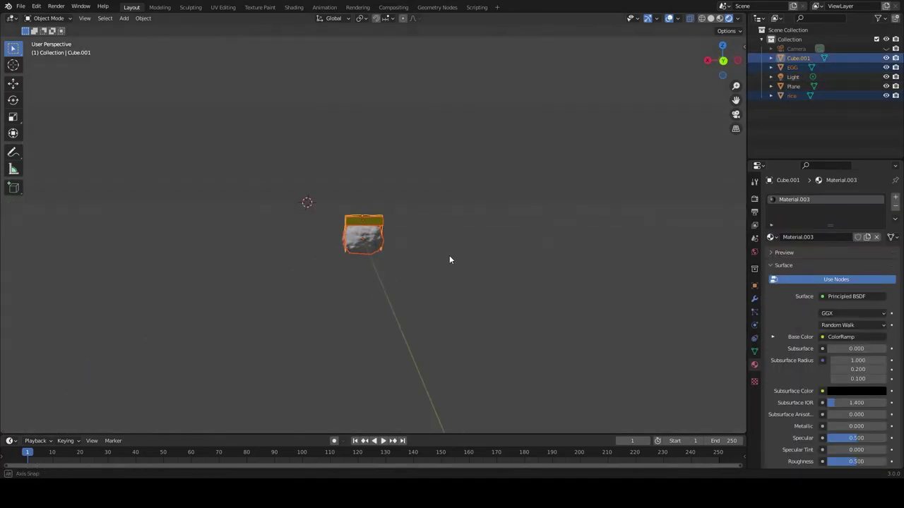
key("g")
key("x")
left_click(452, 201)
Lower the sushi pieces along the Z axis so they sit on the ground plane.
mouse_move(451, 202)
middle_mouse_down()
mouse_move(449, 240)
mouse_move(506, 207)
mouse_move(435, 206)
mouse_move(329, 235)
mouse_move(655, 183)
middle_mouse_up()
key("g")
key("z")
left_click(435, 213)
middle_click_drag(615, 241, 606, 231)
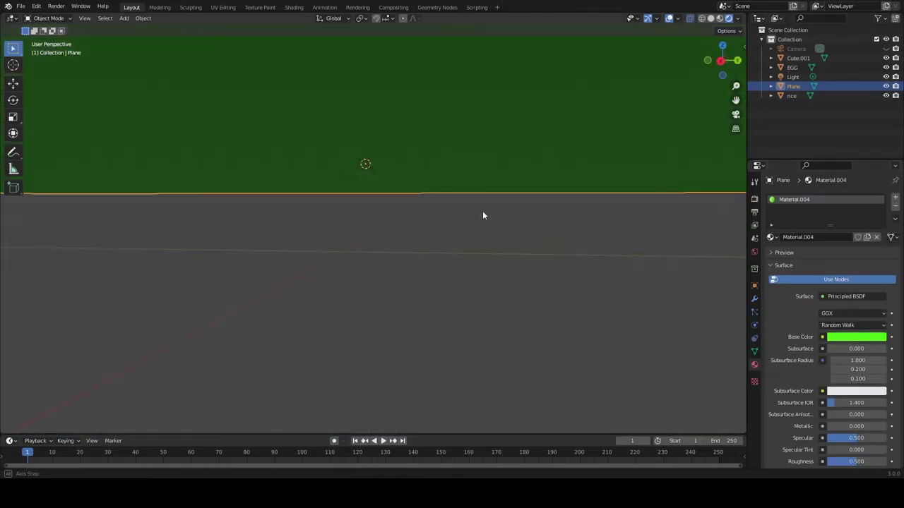
mouse_move(482, 215)
middle_mouse_down()
mouse_move(363, 222)
mouse_move(433, 226)
mouse_move(378, 189)
mouse_move(302, 168)
middle_mouse_up()
In wireframe Edit Mode on the nori band, box-select its edge vertices and nudge them.
left_click(798, 57)
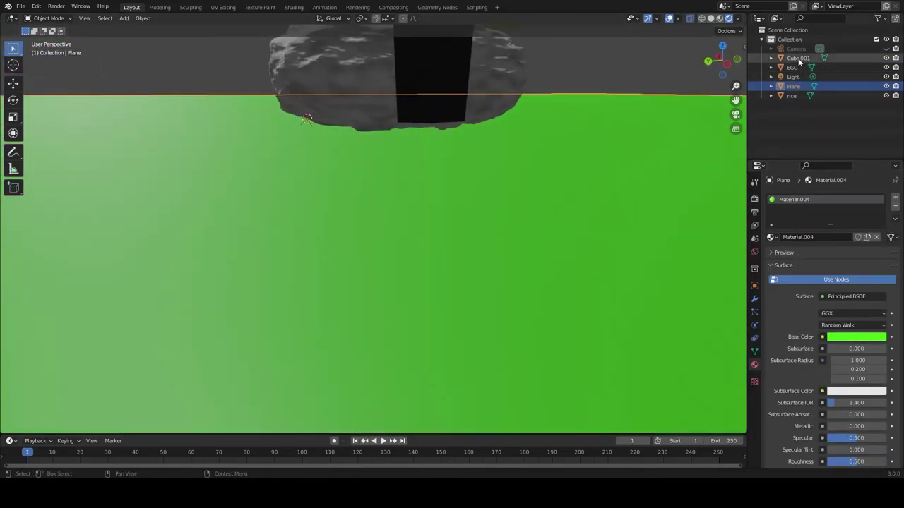
middle_click_drag(636, 120, 593, 127)
key("shift+z")
middle_click_drag(505, 114, 572, 106)
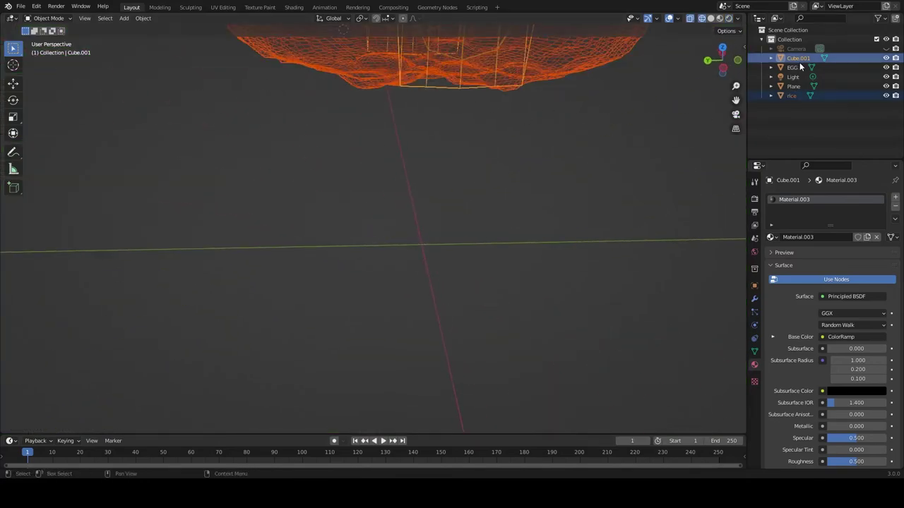
key("Tab")
mouse_move(506, 117)
middle_mouse_down()
mouse_move(485, 132)
mouse_move(540, 146)
mouse_move(414, 105)
middle_mouse_up()
left_click_drag(413, 105, 533, 145)
middle_click_drag(532, 145, 641, 73)
key("g")
left_click(616, 107)
Move the nori edge in against the rice, check the fit, and leave Edit Mode.
mouse_move(616, 107)
middle_mouse_down()
mouse_move(529, 145)
mouse_move(402, 82)
mouse_move(506, 160)
mouse_move(470, 276)
mouse_move(504, 262)
mouse_move(478, 268)
mouse_move(581, 309)
mouse_move(536, 310)
mouse_move(544, 289)
mouse_move(565, 284)
middle_mouse_up()
key("g")
left_click(495, 275)
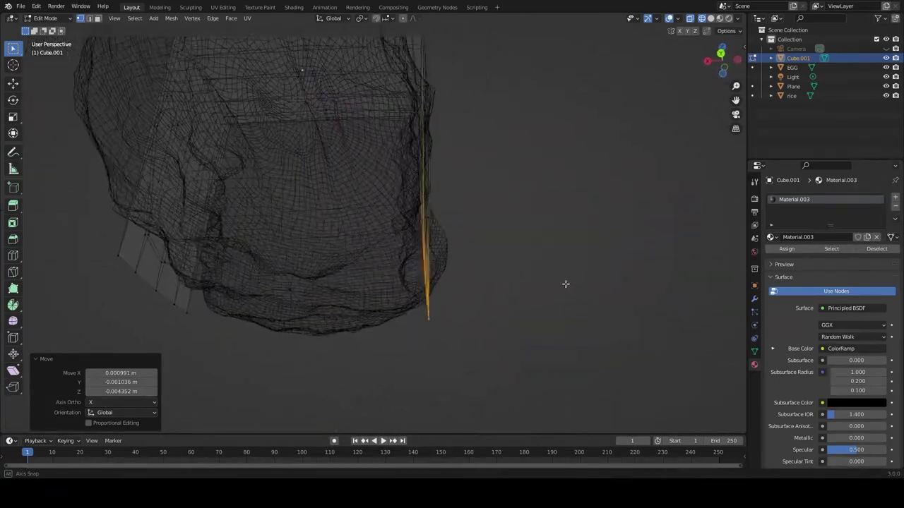
key("g")
left_click(470, 318)
mouse_move(470, 318)
middle_mouse_down()
mouse_move(494, 307)
mouse_move(361, 305)
mouse_move(484, 353)
middle_mouse_up()
scroll(485, 353, "down", 5)
key("Tab")
Switch the viewport to rendered shading and dim the preview world lighting strength.
left_click(710, 18)
left_click(728, 18)
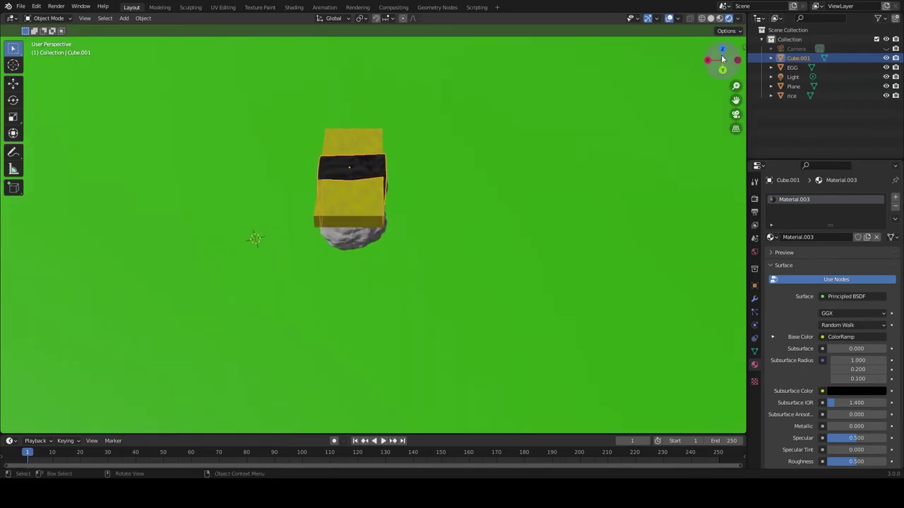
left_click(719, 17)
key("n")
left_click(737, 17)
mouse_move(756, 131)
left_mouse_down()
mouse_move(706, 131)
mouse_move(745, 118)
left_mouse_up()
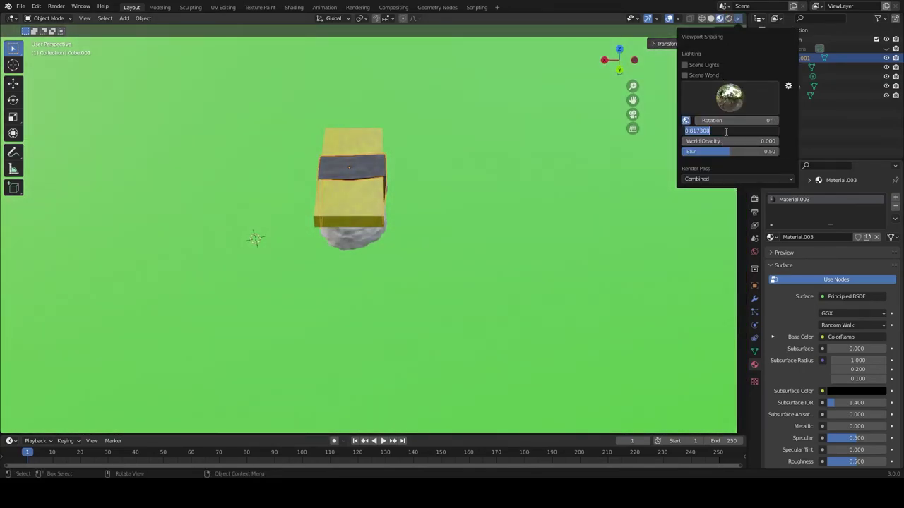
key("Return")
middle_click_drag(552, 234, 346, 225)
scroll(346, 225, "up", 3)
Give the ground plane's material (Material.004) a bright yellow base colour.
left_click(564, 275)
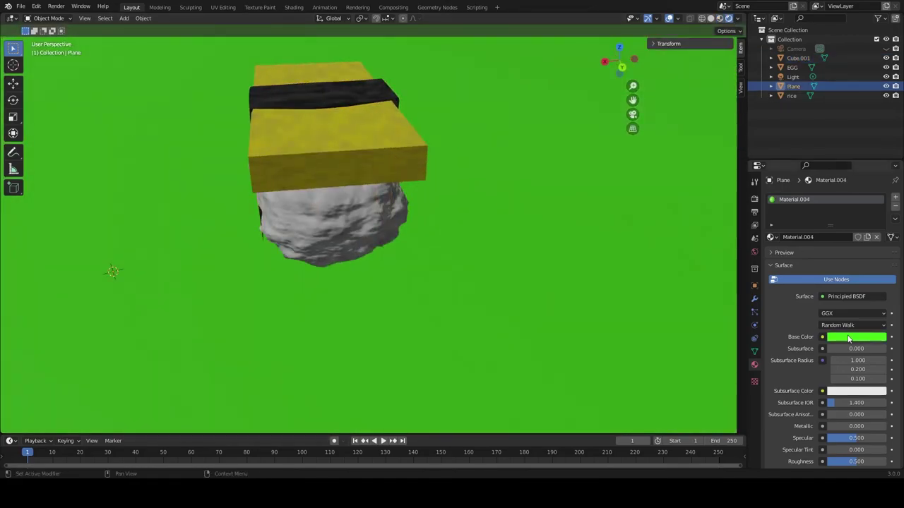
left_click(849, 340)
middle_click_drag(494, 254, 534, 256)
left_click(849, 337)
mouse_move(840, 226)
left_mouse_down()
mouse_move(834, 219)
mouse_move(865, 234)
left_mouse_up()
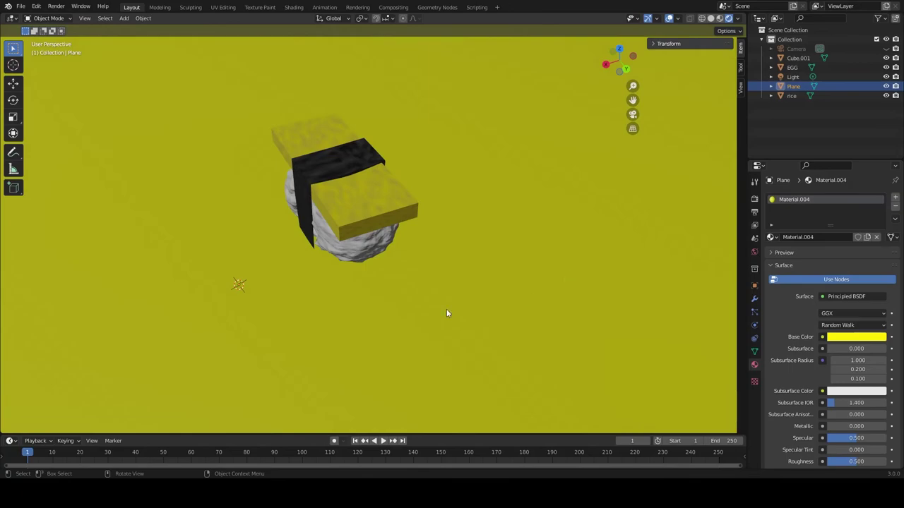
middle_click_drag(446, 313, 474, 275)
left_click(754, 198)
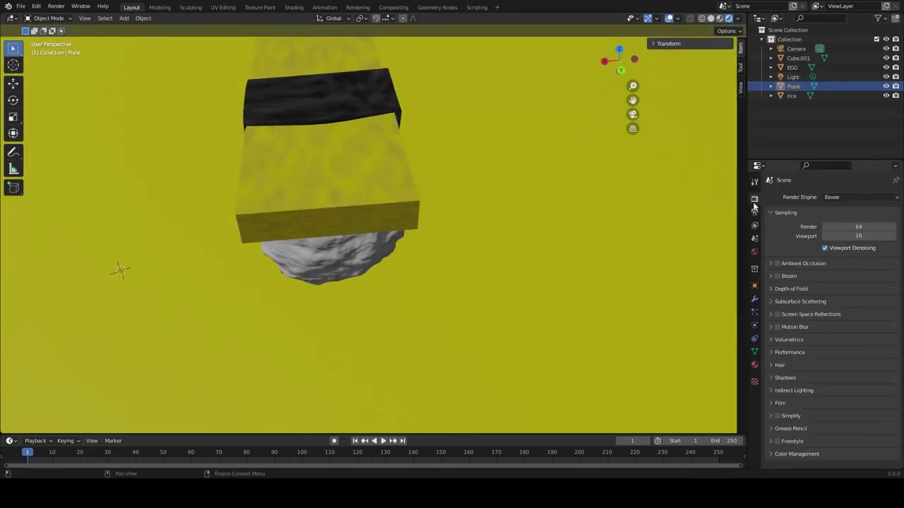
Set the render engine to Cycles and select the ground plane to inspect it.
left_click(729, 18)
scroll(685, 234, "down", 2)
key("a")
left_click(443, 284)
mouse_move(443, 283)
middle_mouse_down()
mouse_move(355, 295)
mouse_move(424, 349)
middle_mouse_up()
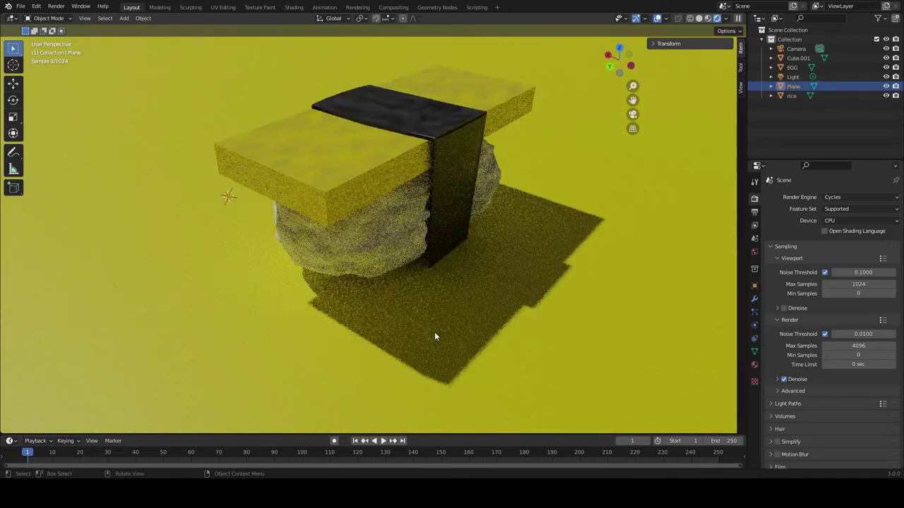
scroll(437, 335, "up", 1)
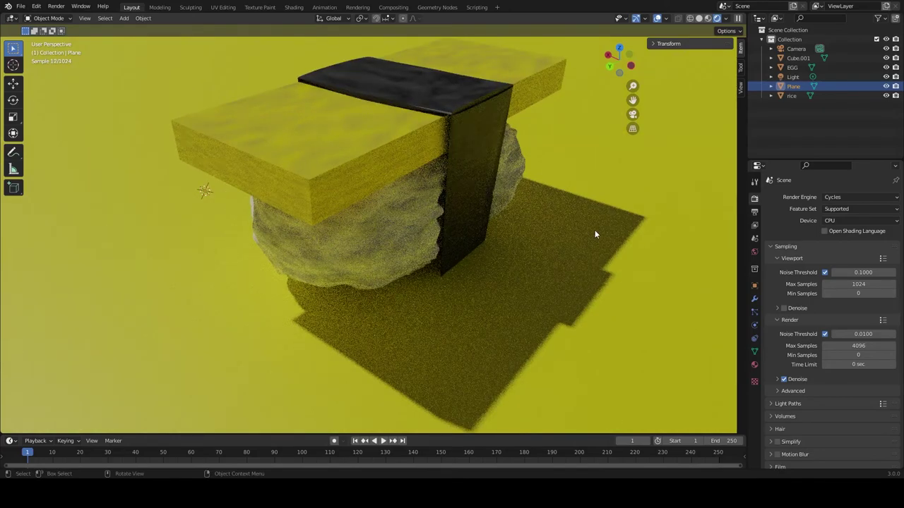
middle_click_drag(594, 229, 628, 221)
Look through the scene camera, lock it to the view, and reframe it close on the sushi.
left_click(668, 43)
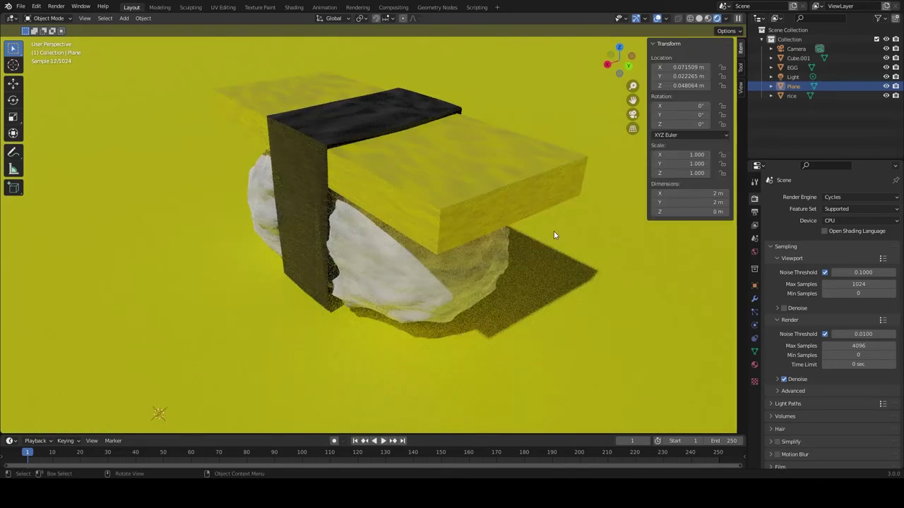
key("KP_0")
key("n")
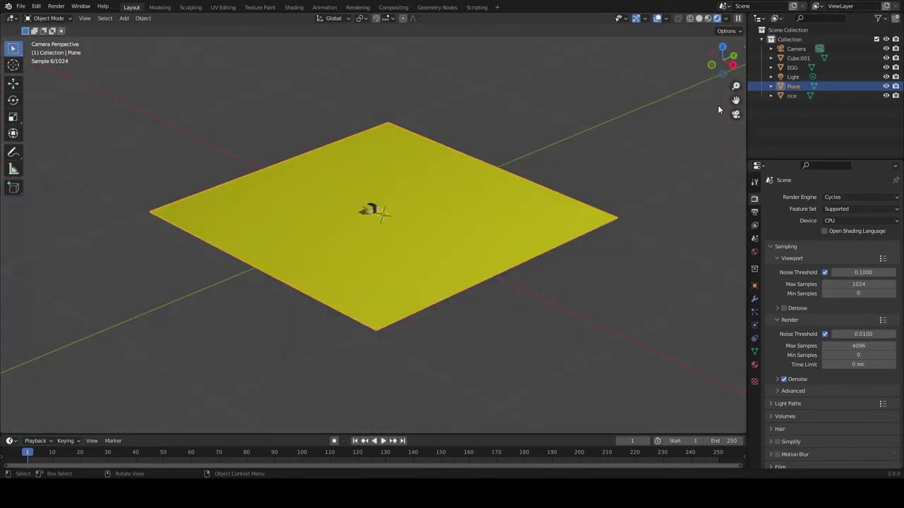
left_click(744, 46)
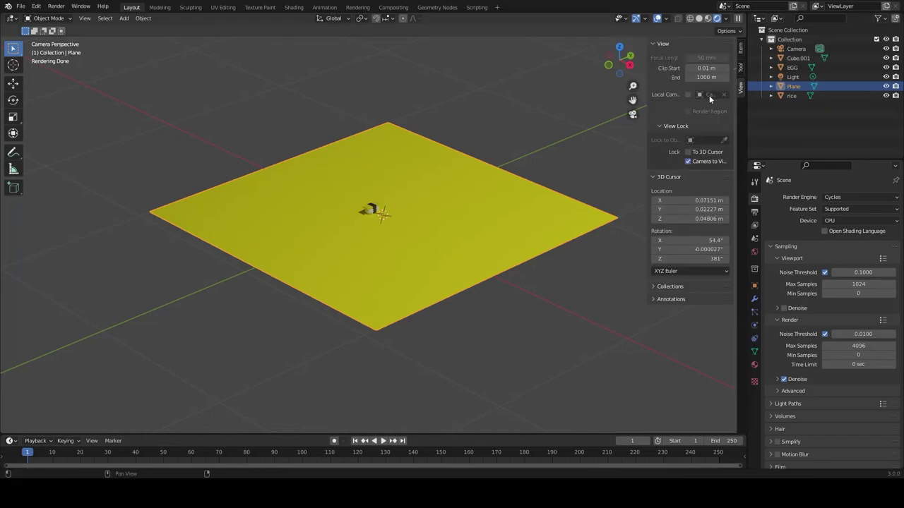
key("n")
scroll(471, 218, "up", 5)
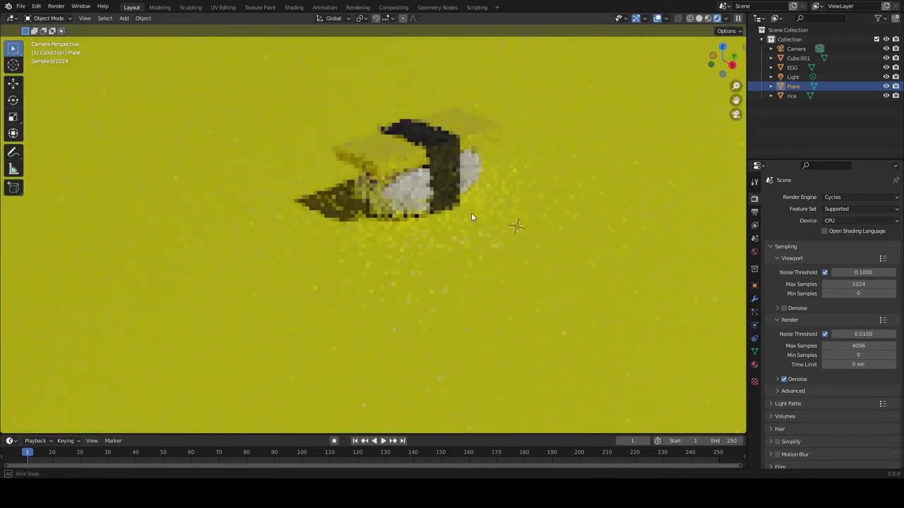
scroll(471, 218, "up", 3)
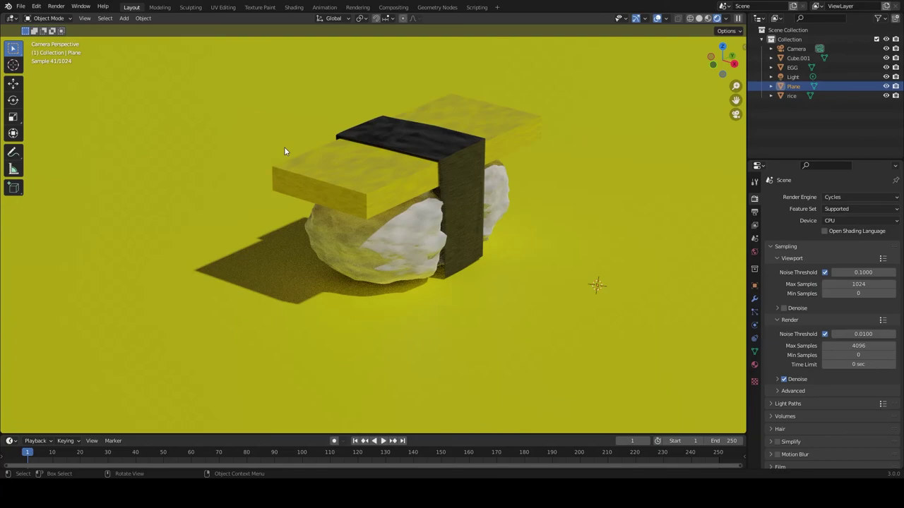
key("KP_0")
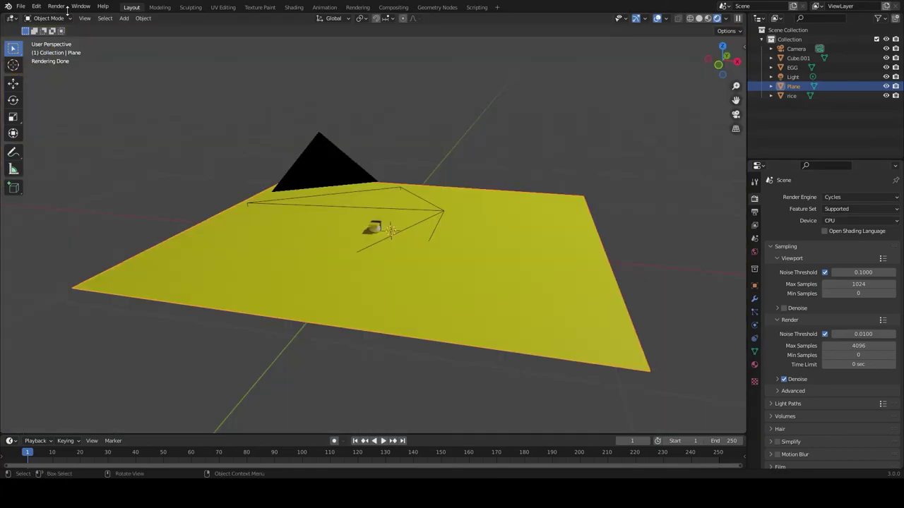